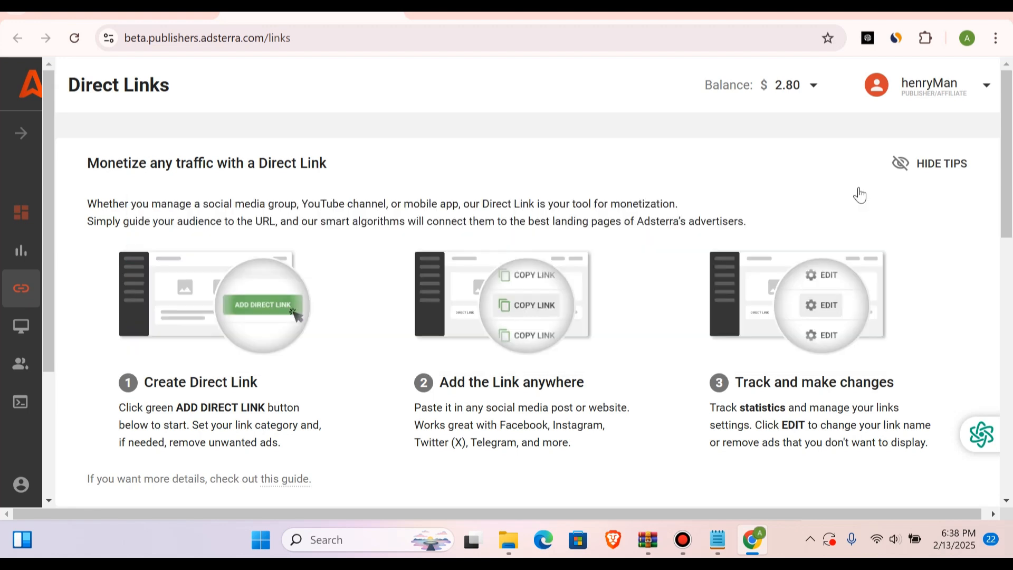
Step: Review the Adsterra direct links list, then open the Websites page and examine its monetization steps and listed sites
{"action": "scroll", "coordinate": [860, 195], "scroll_direction": "down", "scroll_amount": 6}
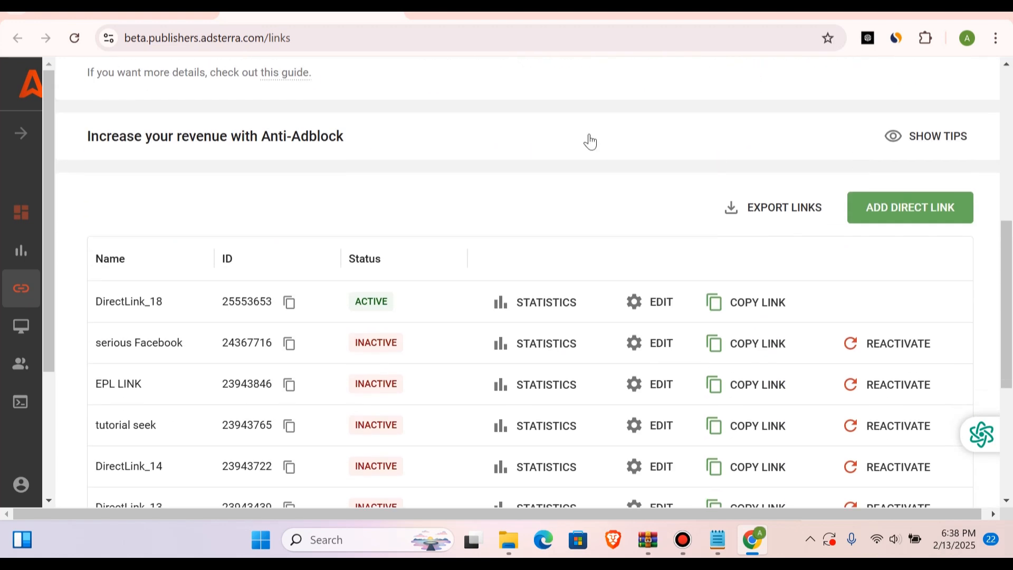
{"action": "left_click", "coordinate": [22, 140]}
{"action": "left_click", "coordinate": [72, 321]}
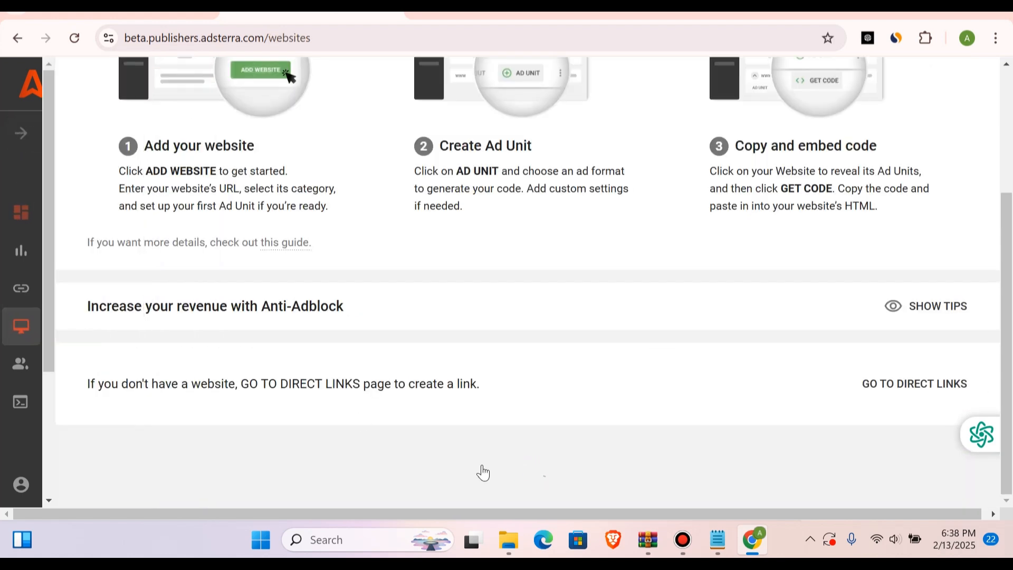
{"action": "scroll", "coordinate": [483, 473], "scroll_direction": "down", "scroll_amount": 3}
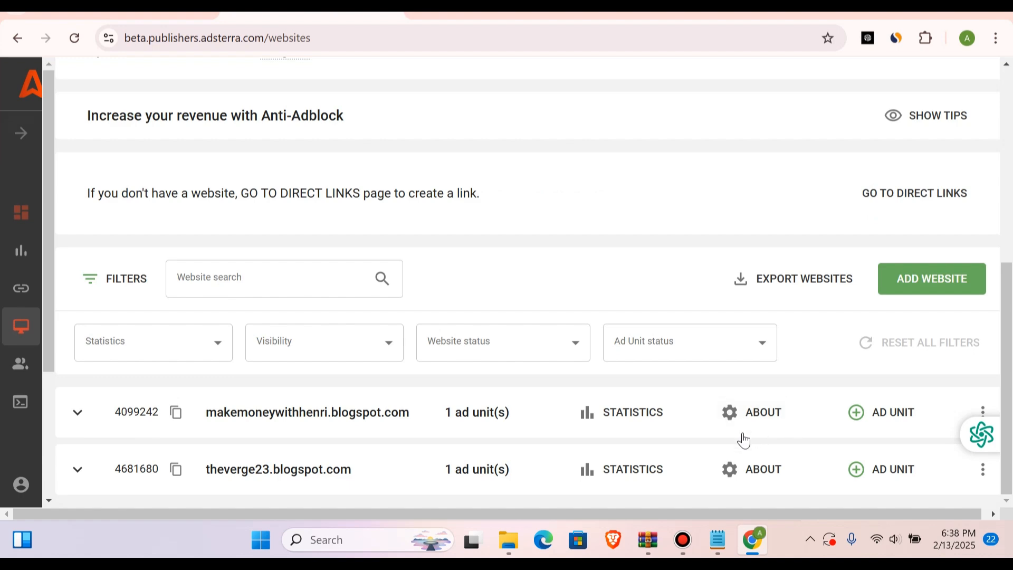
{"action": "scroll", "coordinate": [744, 441], "scroll_direction": "up", "scroll_amount": 3}
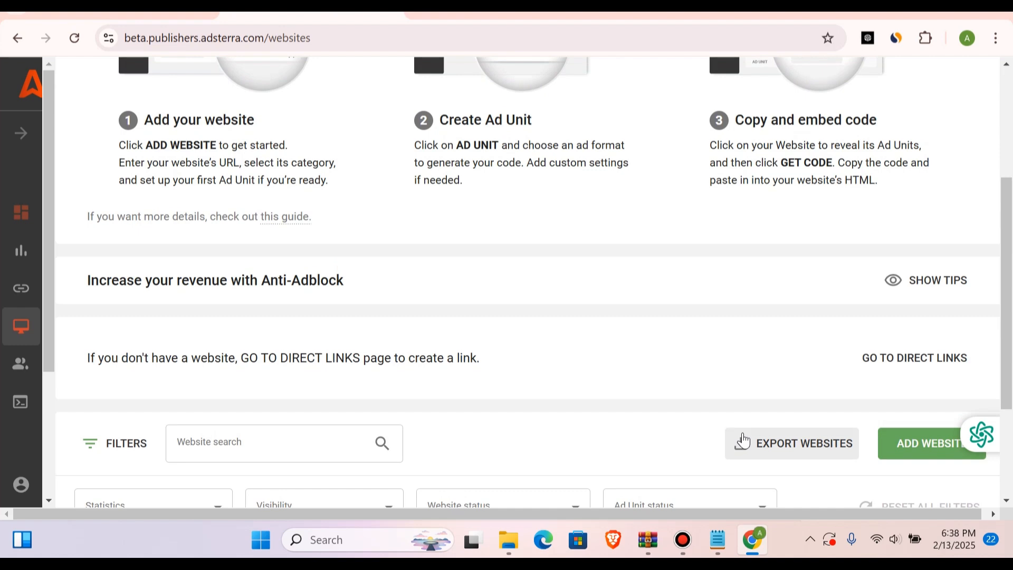
{"action": "scroll", "coordinate": [744, 441], "scroll_direction": "up", "scroll_amount": 4}
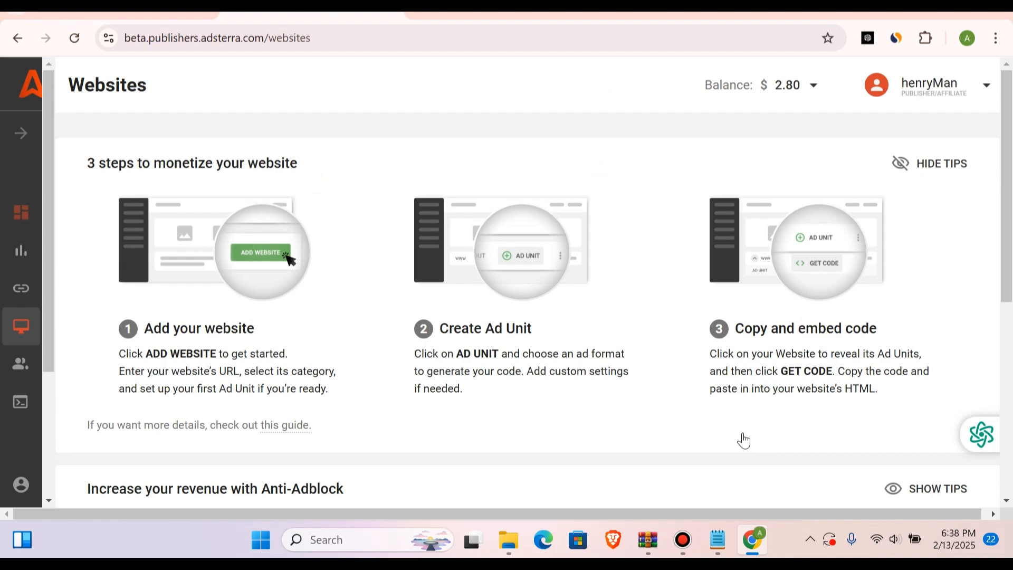
Step: Open the Blogger posts page in a new browser tab
{"action": "left_click", "coordinate": [427, 15]}
{"action": "type", "text": "b"}
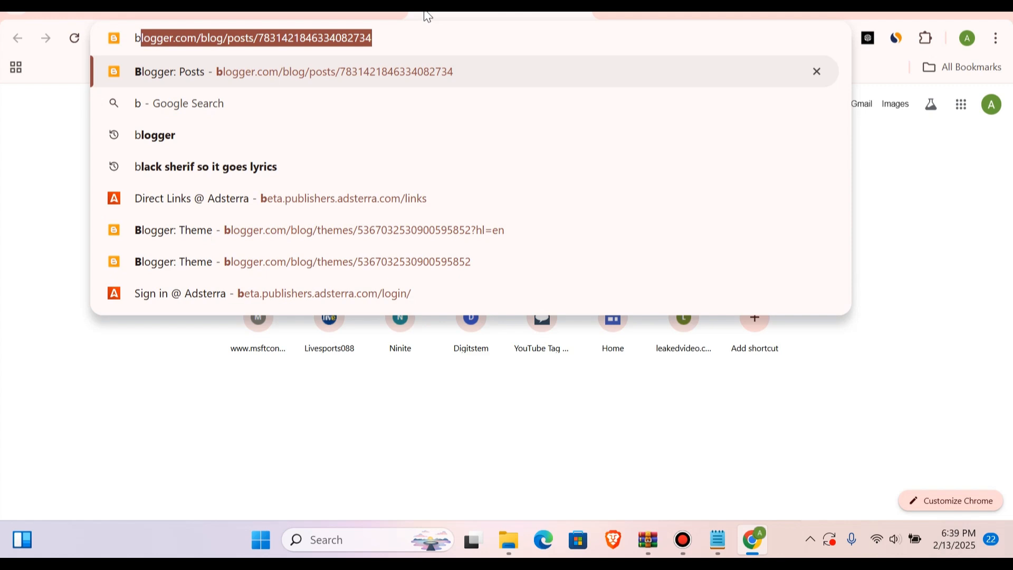
{"action": "type", "text": "lo"}
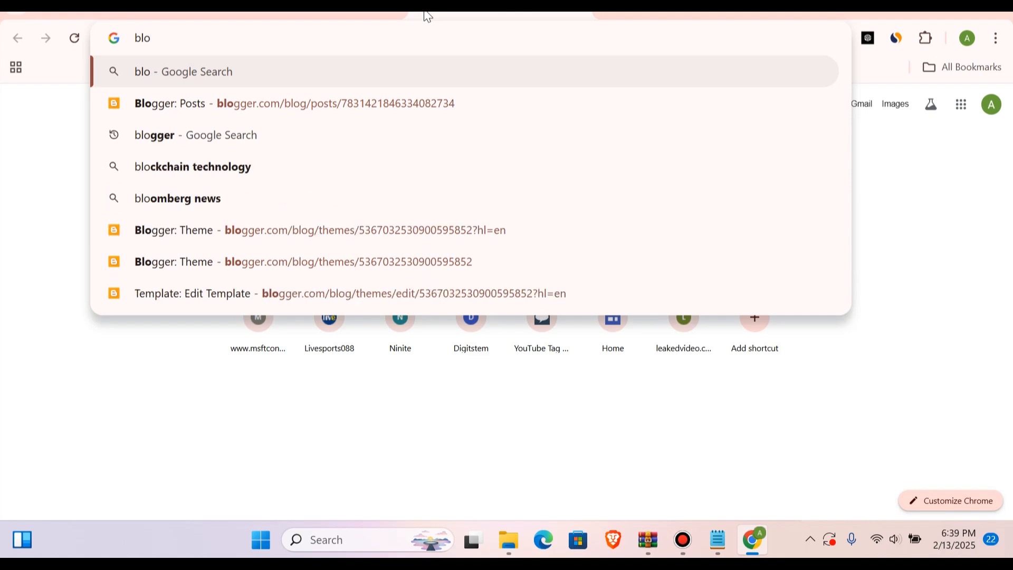
{"action": "type", "text": "gger"}
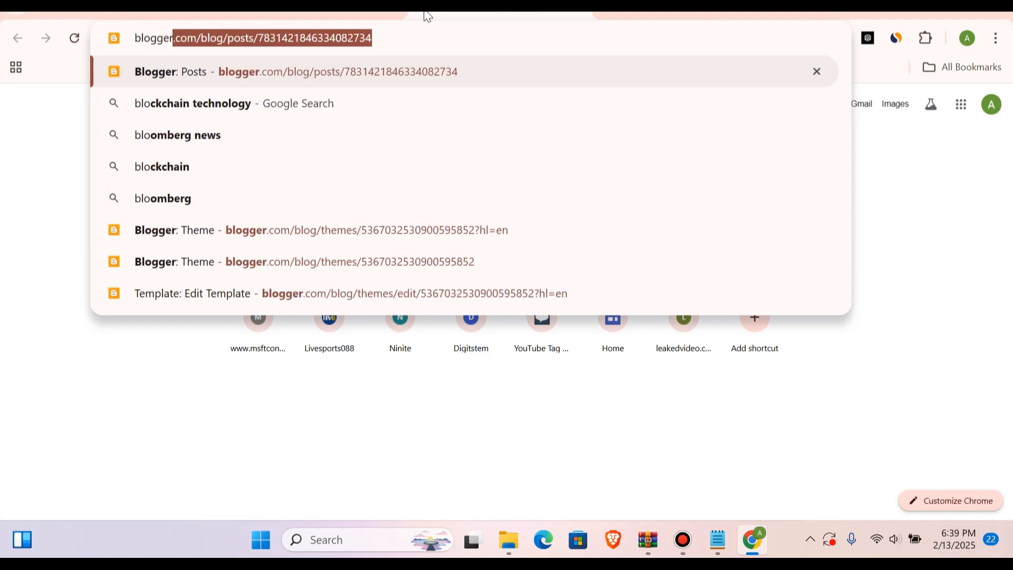
{"action": "key", "text": "Return"}
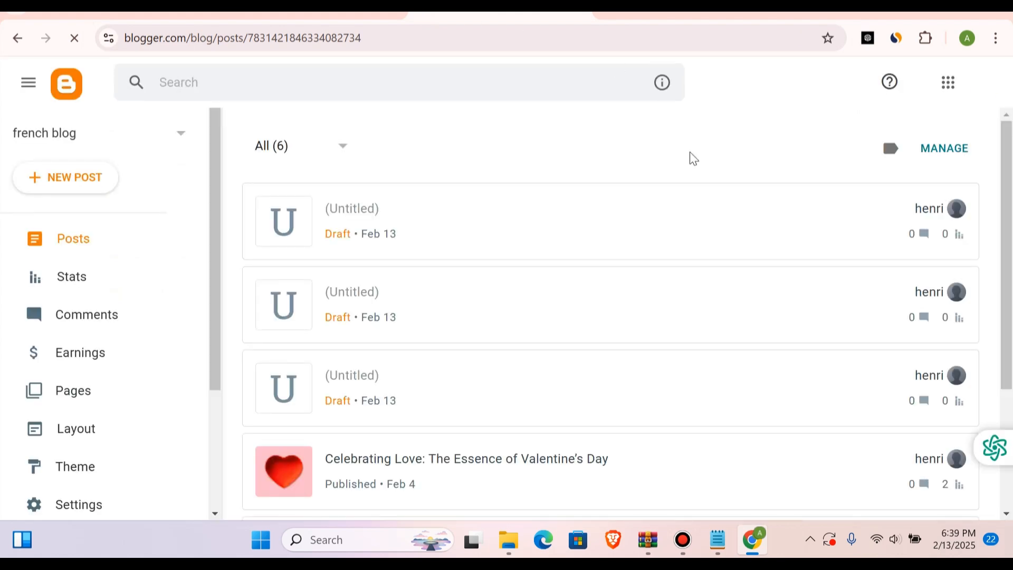
Step: Start creating a new blog from the blog selector of the french blog
{"action": "scroll", "coordinate": [692, 159], "scroll_direction": "down", "scroll_amount": 3}
{"action": "scroll", "coordinate": [694, 158], "scroll_direction": "up", "scroll_amount": 3}
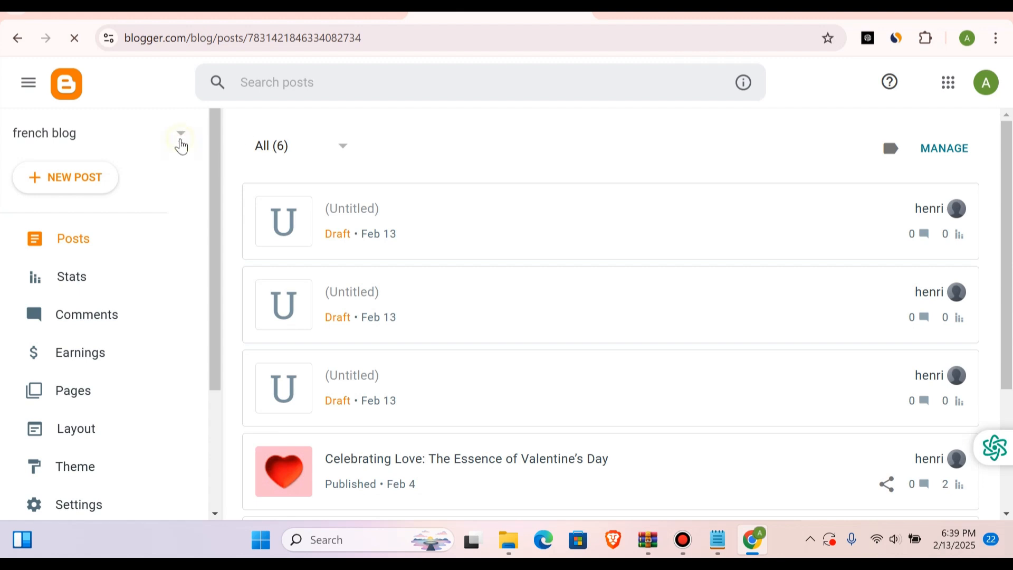
{"action": "left_click", "coordinate": [180, 138]}
{"action": "left_click", "coordinate": [53, 299]}
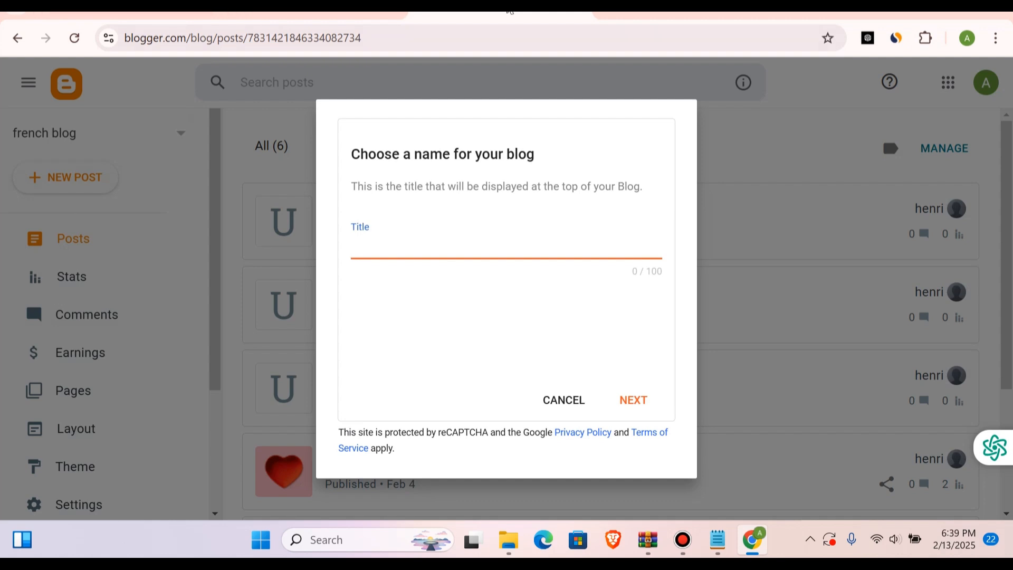
Step: Search Google for deepseek in a new tab and open the DeepSeek chat from its official site
{"action": "left_click", "coordinate": [608, 13]}
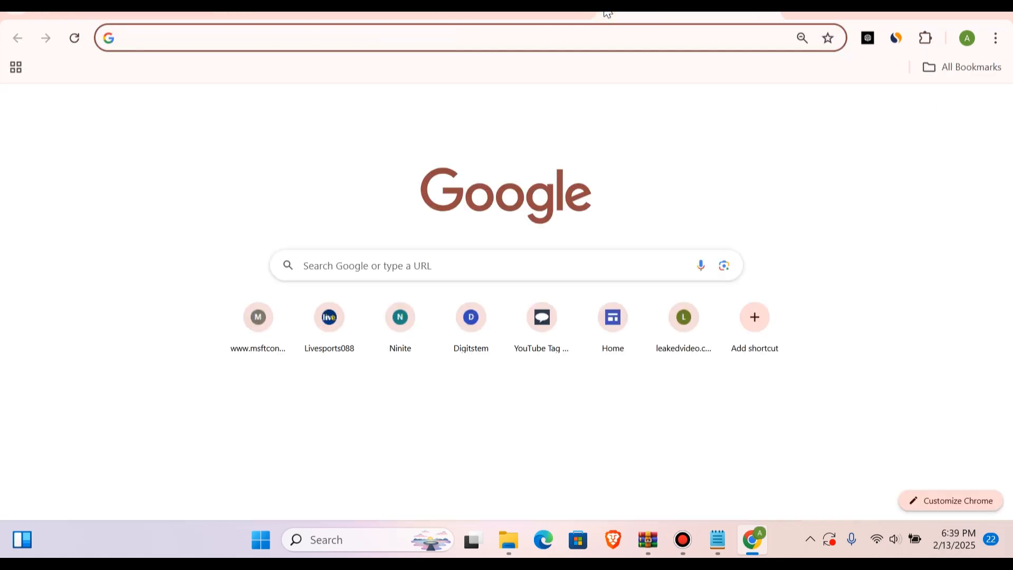
{"action": "left_click", "coordinate": [452, 264]}
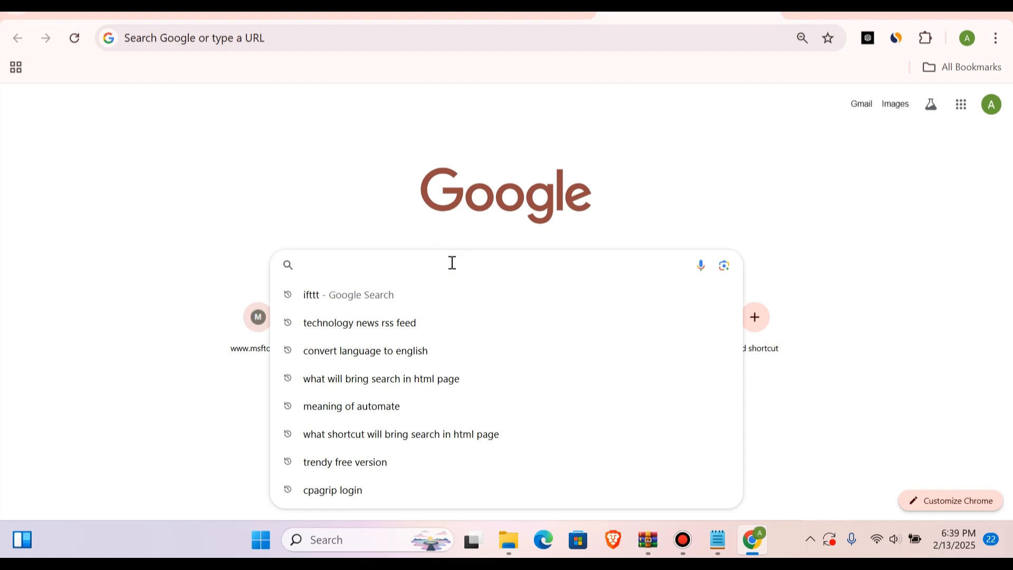
{"action": "type", "text": "dee"}
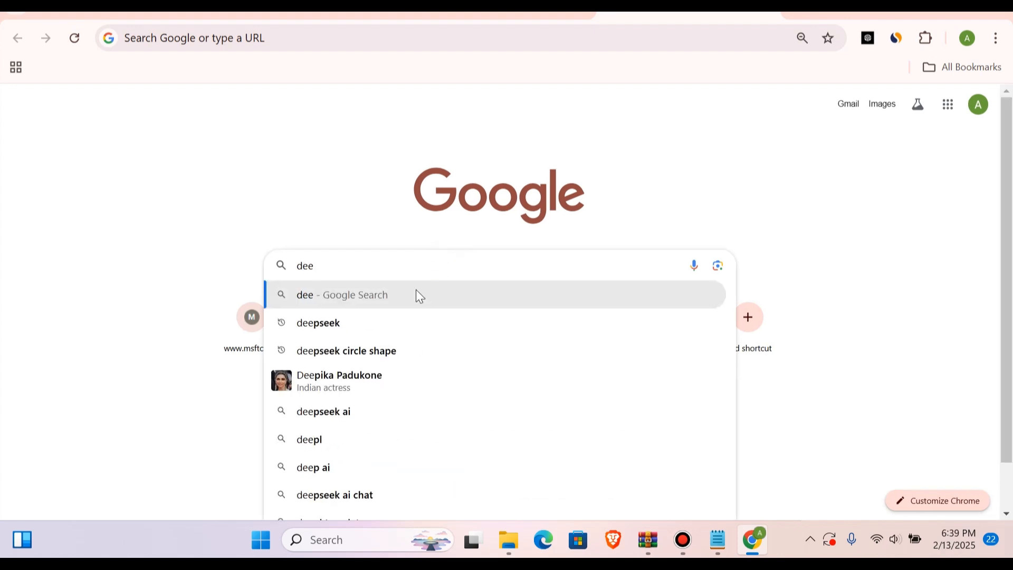
{"action": "left_click", "coordinate": [325, 329]}
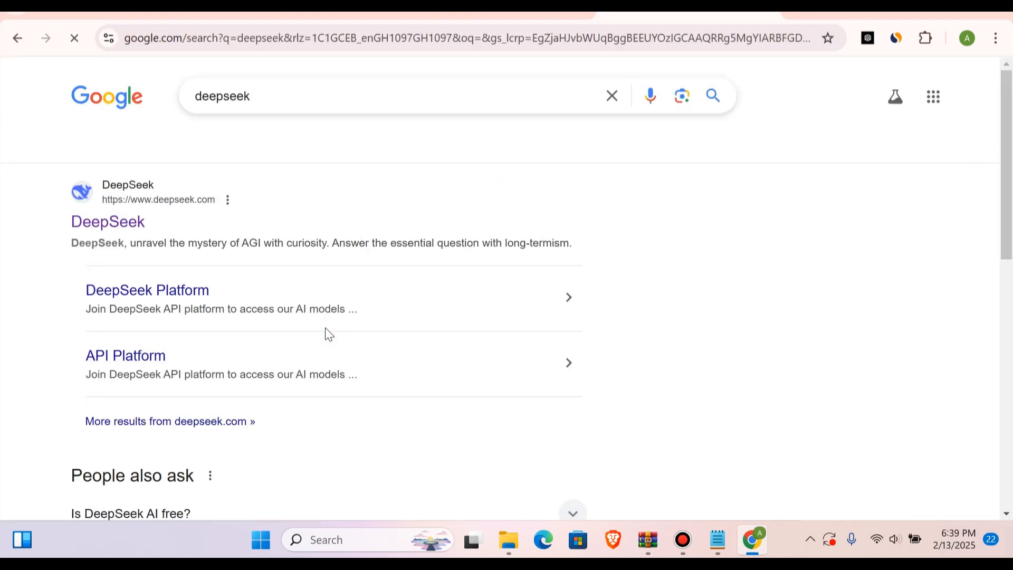
{"action": "left_click", "coordinate": [125, 231]}
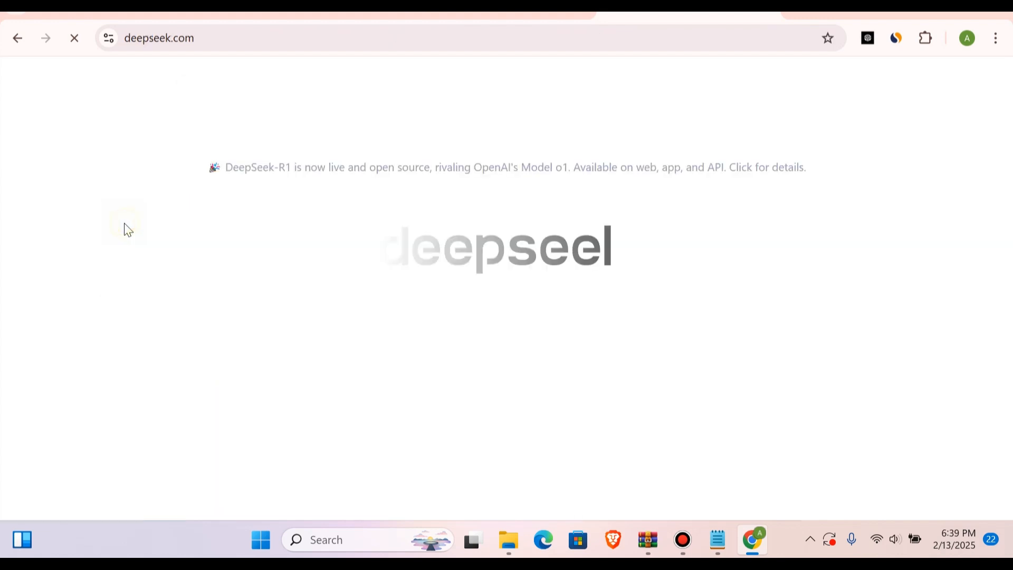
{"action": "left_click", "coordinate": [313, 410]}
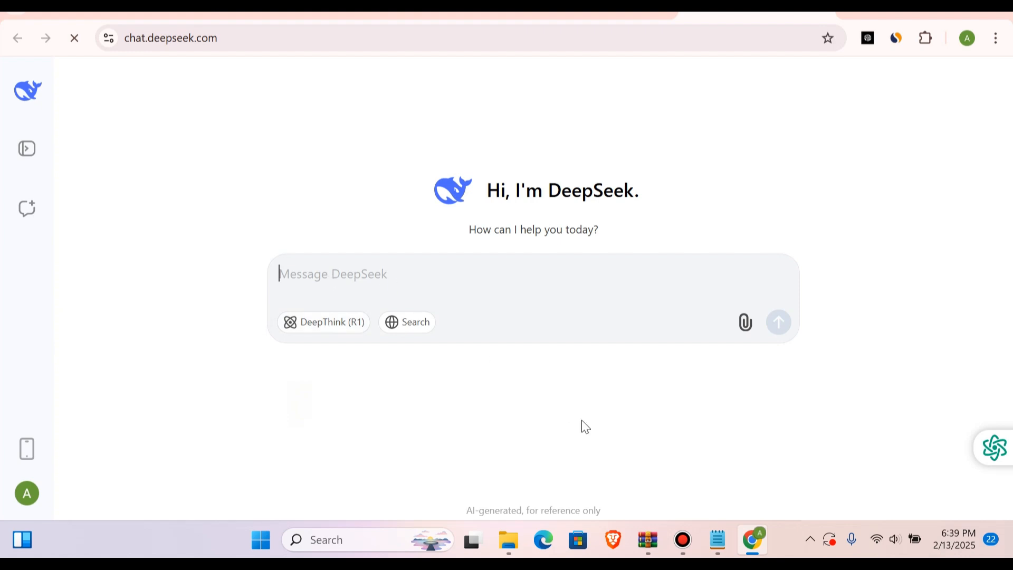
Step: Copy the prompt "give me names of blogs of technology feed" from Notepad and send it to DeepSeek
{"action": "left_click", "coordinate": [718, 539]}
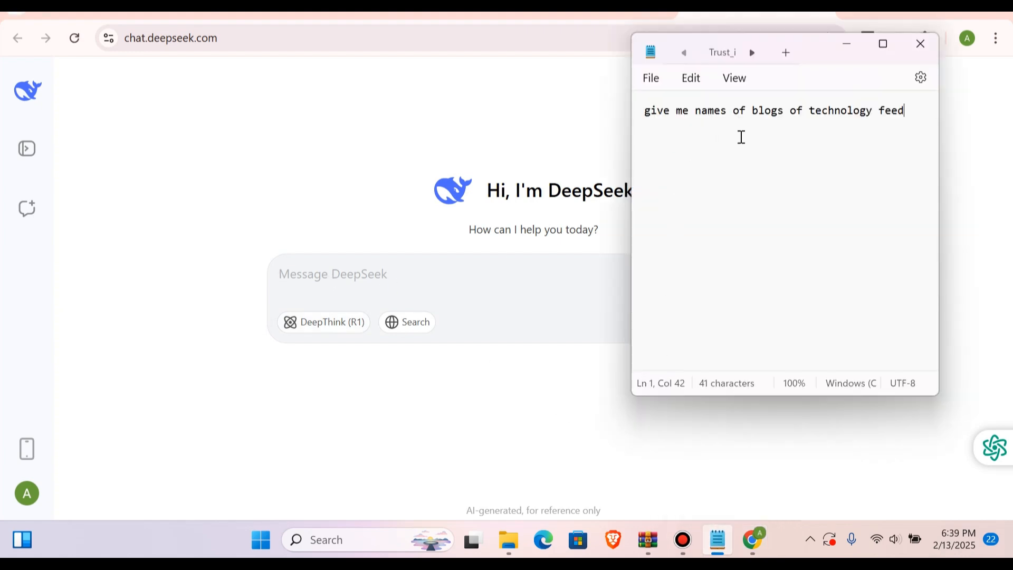
{"action": "key", "text": "ctrl+a"}
{"action": "key", "text": "ctrl+c"}
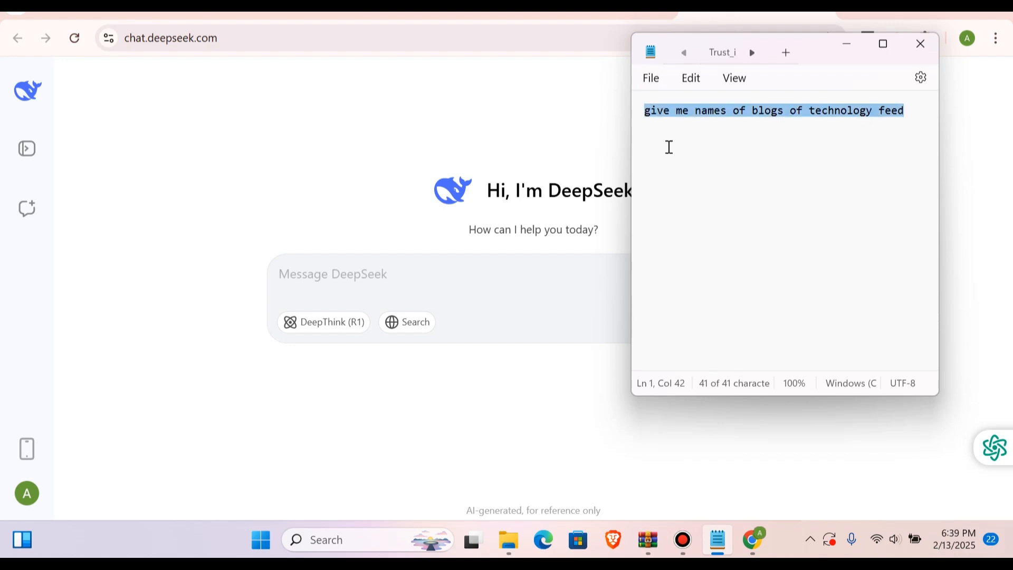
{"action": "left_click", "coordinate": [343, 266]}
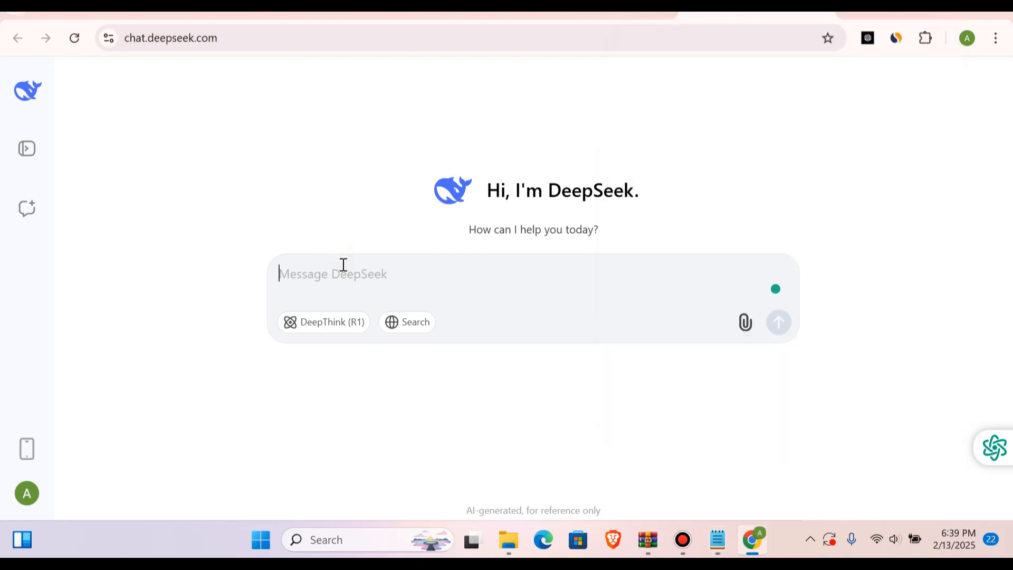
{"action": "key", "text": "ctrl+v"}
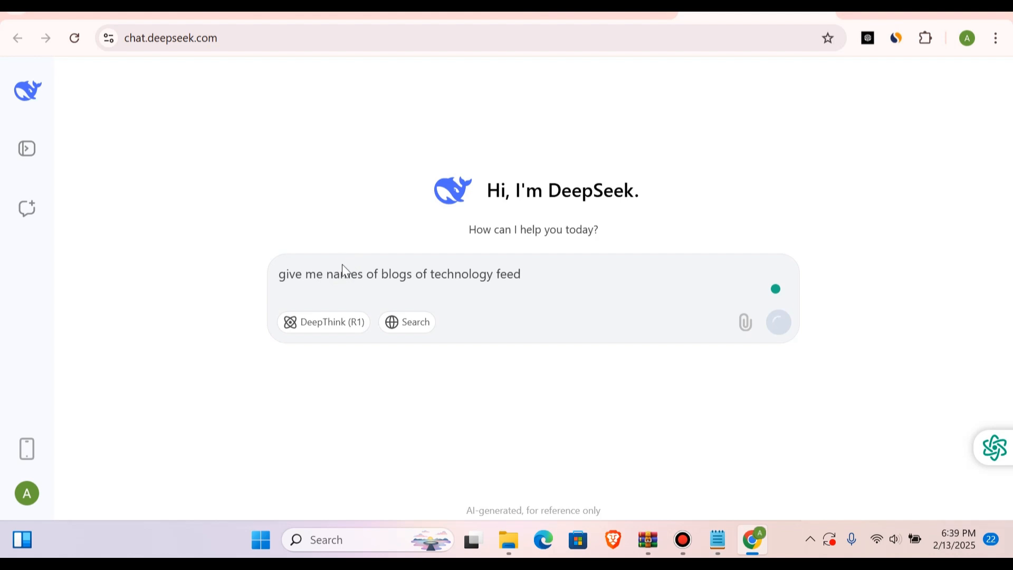
{"action": "key", "text": "Return"}
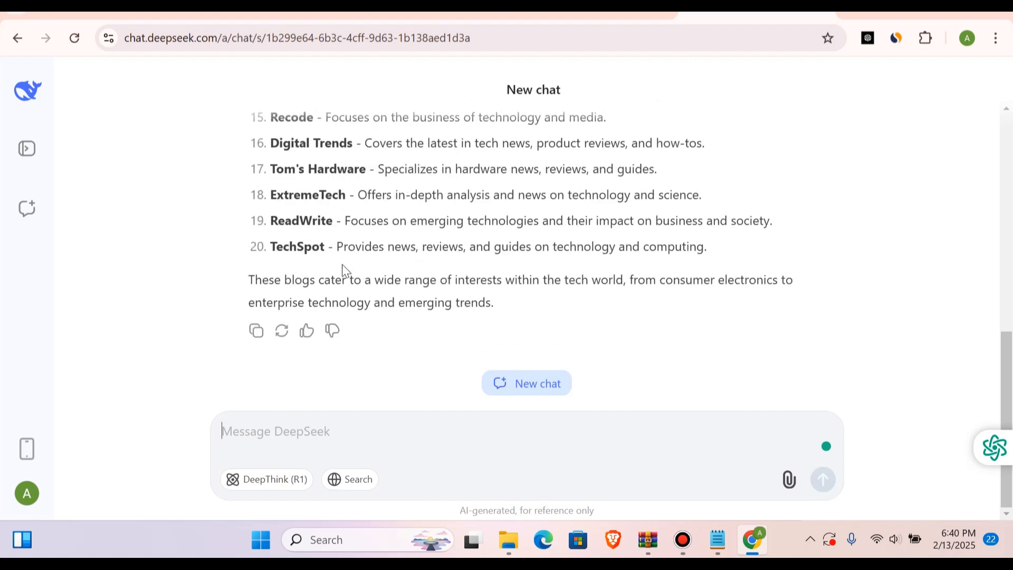
Step: Look through DeepSeek's list of technology blogs and copy the name Digital Trends
{"action": "scroll", "coordinate": [343, 272], "scroll_direction": "up", "scroll_amount": 10}
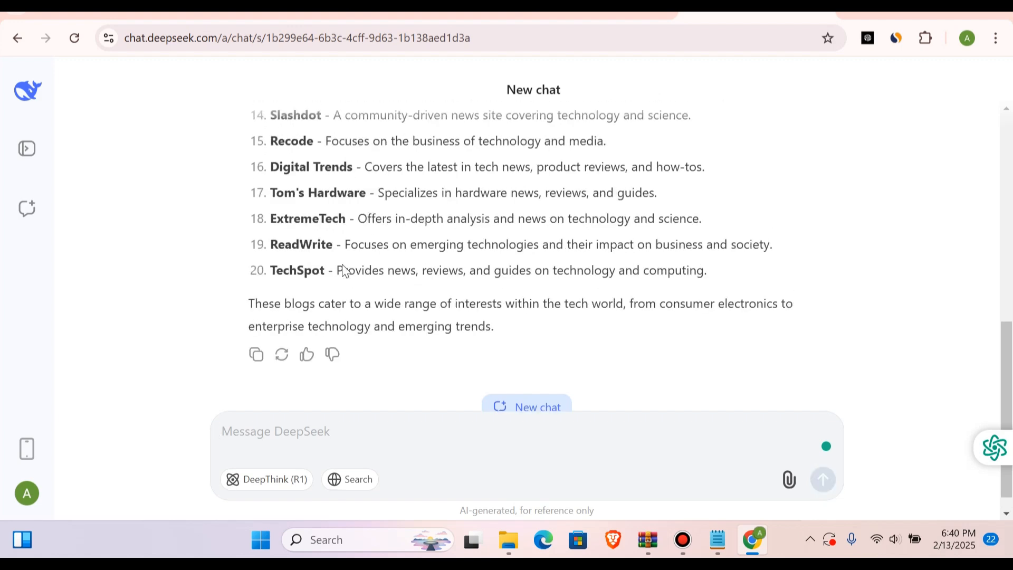
{"action": "scroll", "coordinate": [343, 264], "scroll_direction": "up", "scroll_amount": 1}
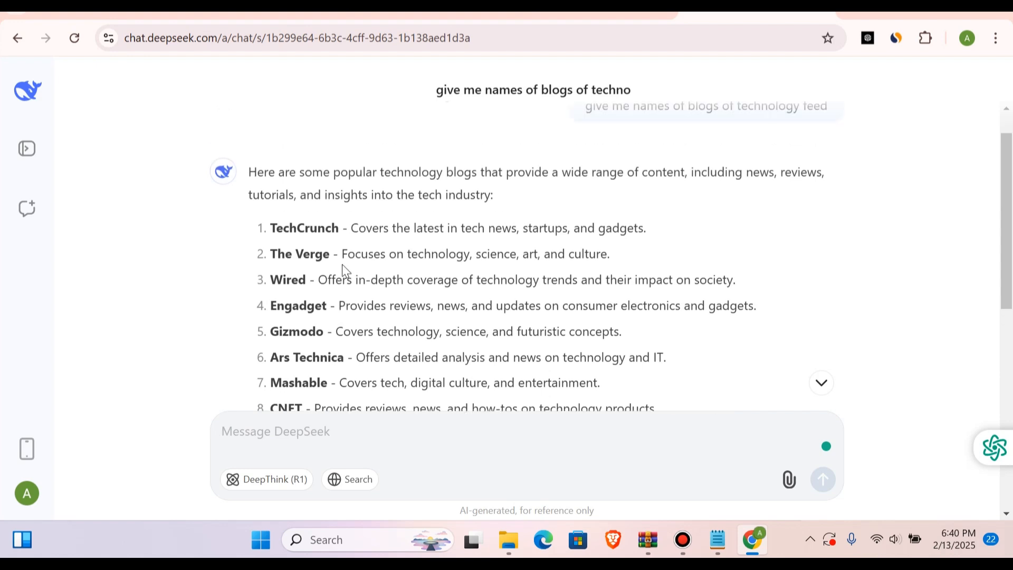
{"action": "scroll", "coordinate": [343, 264], "scroll_direction": "down", "scroll_amount": 4}
{"action": "scroll", "coordinate": [343, 264], "scroll_direction": "down", "scroll_amount": 2}
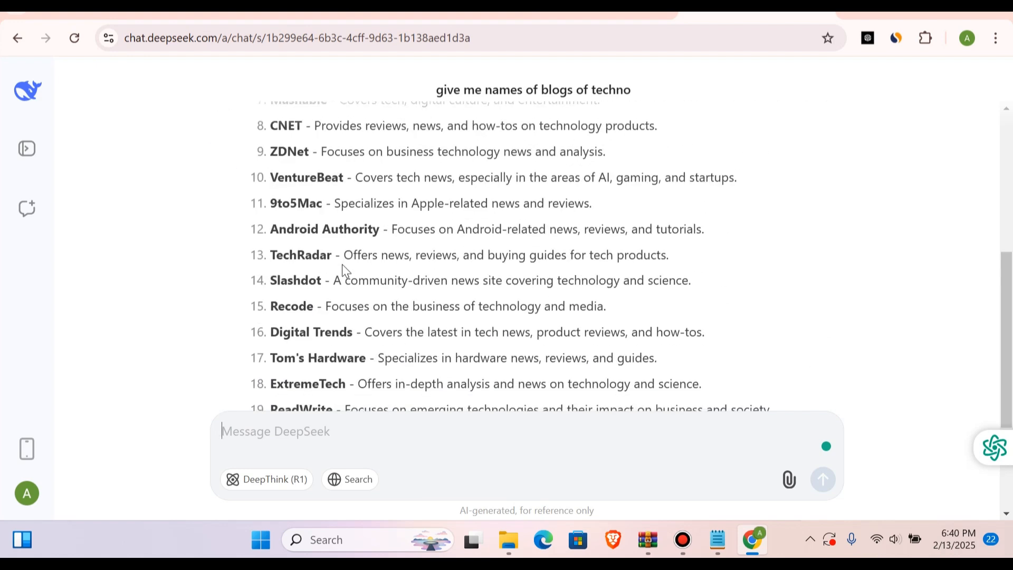
{"action": "scroll", "coordinate": [324, 313], "scroll_direction": "up", "scroll_amount": 1}
{"action": "scroll", "coordinate": [324, 313], "scroll_direction": "down", "scroll_amount": 2}
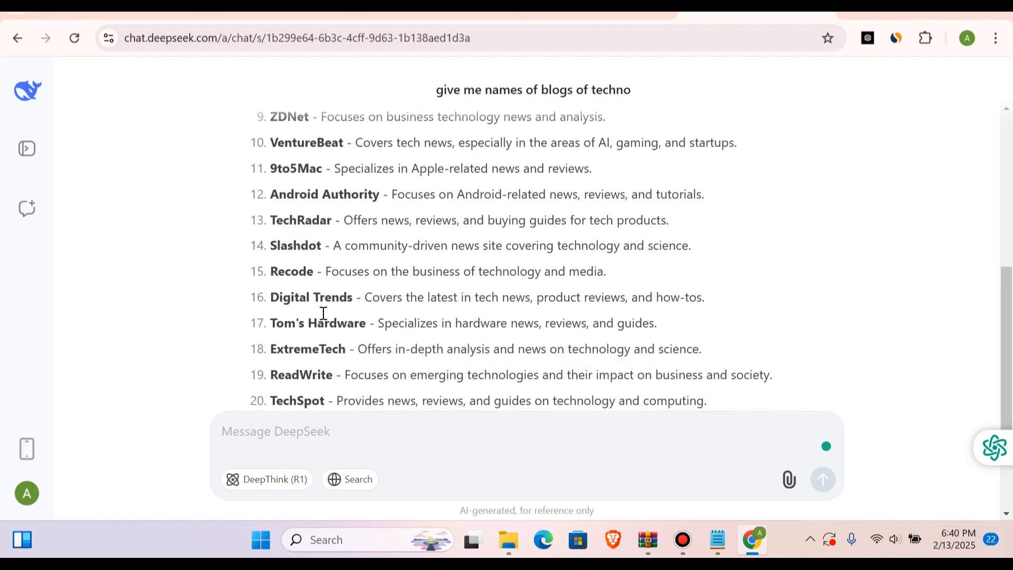
{"action": "left_click", "coordinate": [268, 299]}
{"action": "left_click_drag", "start_coordinate": [269, 298], "coordinate": [353, 302]}
{"action": "key", "text": "ctrl+c"}
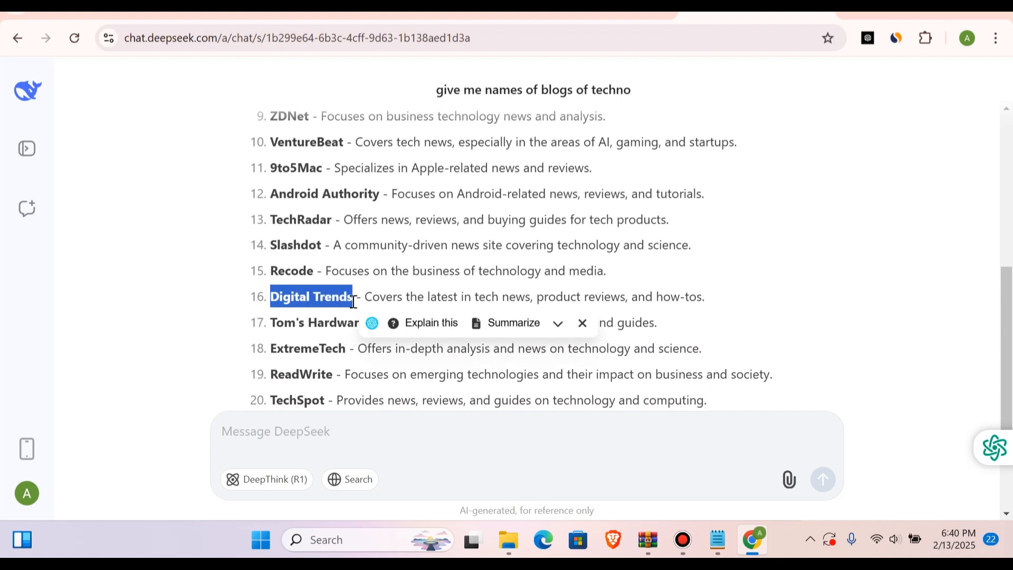
Step: Return to Blogger, enter Digital Trends as the new blog's title and continue to the URL choice
{"action": "left_click", "coordinate": [384, 15]}
{"action": "left_click", "coordinate": [383, 236]}
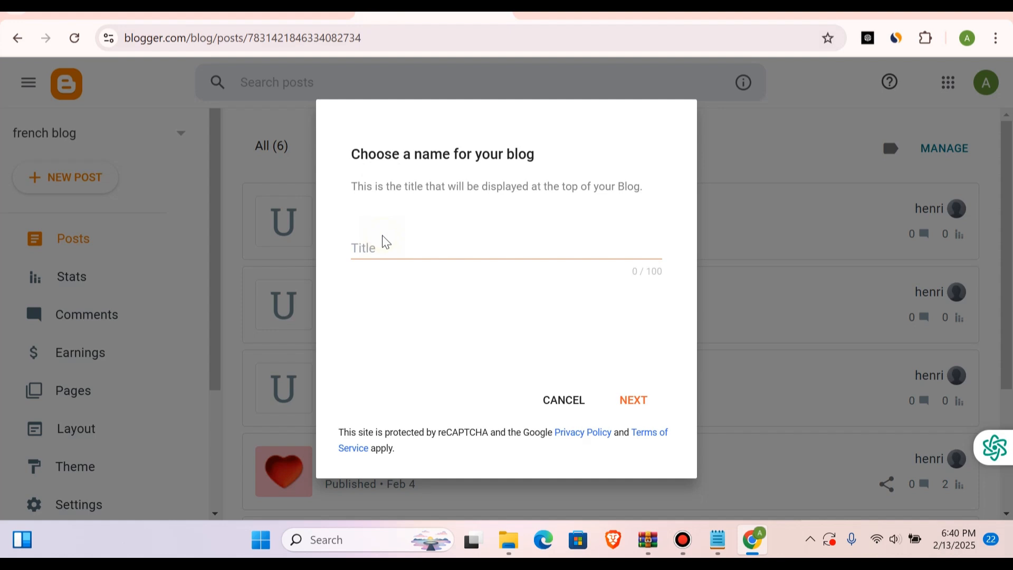
{"action": "left_click", "coordinate": [376, 250]}
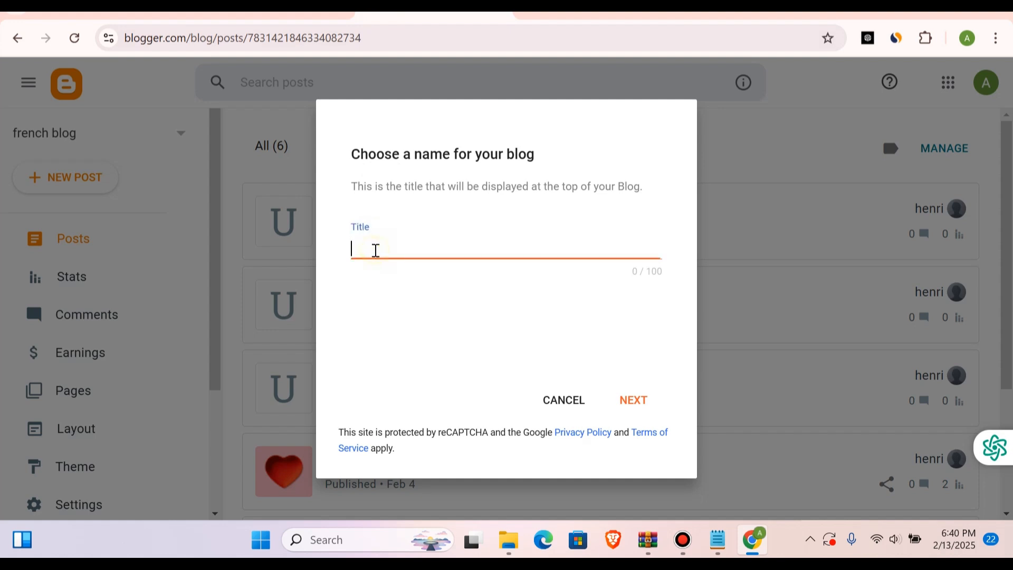
{"action": "key", "text": "ctrl+v"}
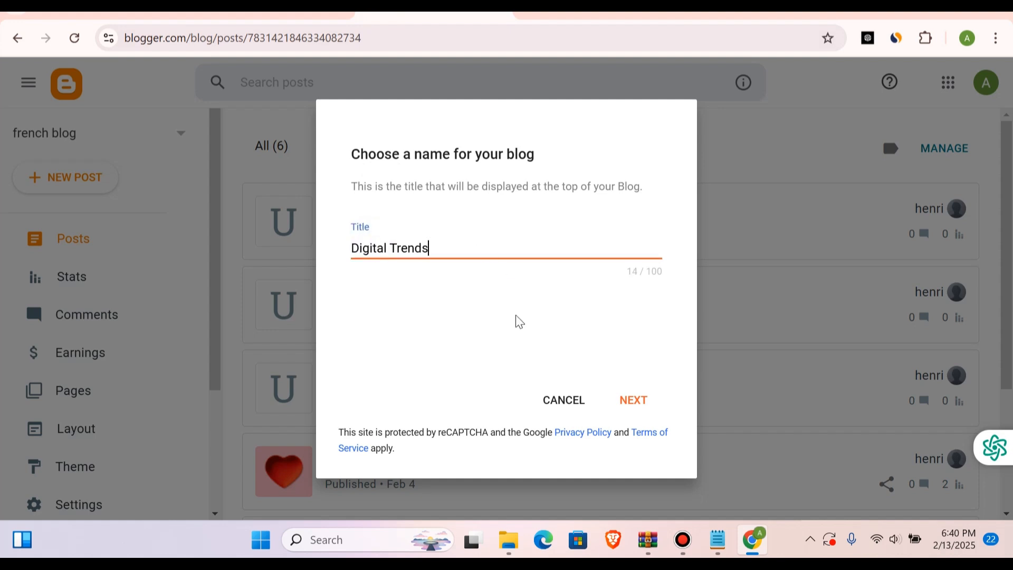
{"action": "left_click", "coordinate": [636, 401]}
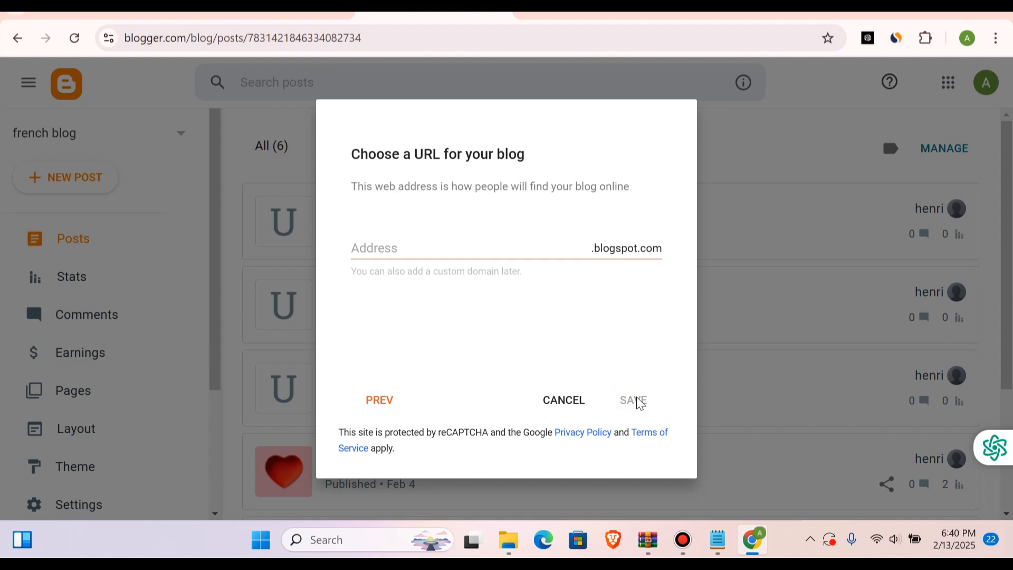
Step: Enter the copied blog name as the blog address and remove its space to make it DigitalTrends
{"action": "left_click", "coordinate": [377, 239]}
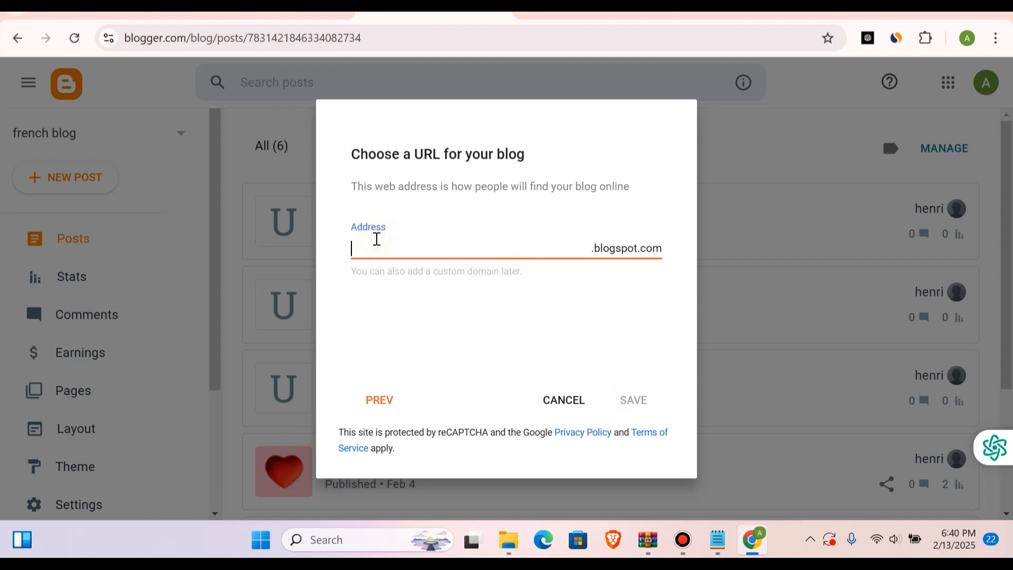
{"action": "key", "text": "ctrl+v"}
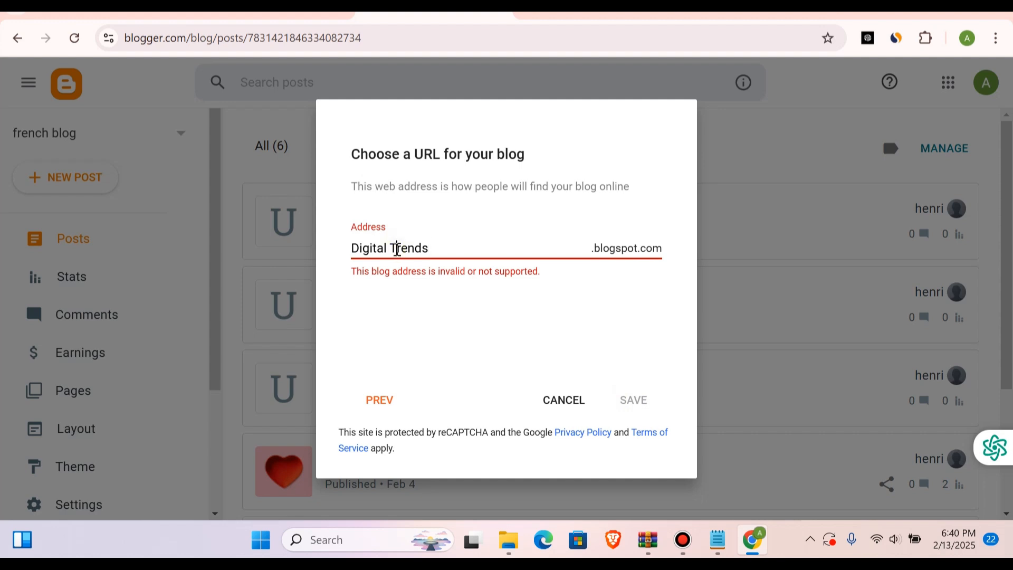
{"action": "key", "text": "BackSpace"}
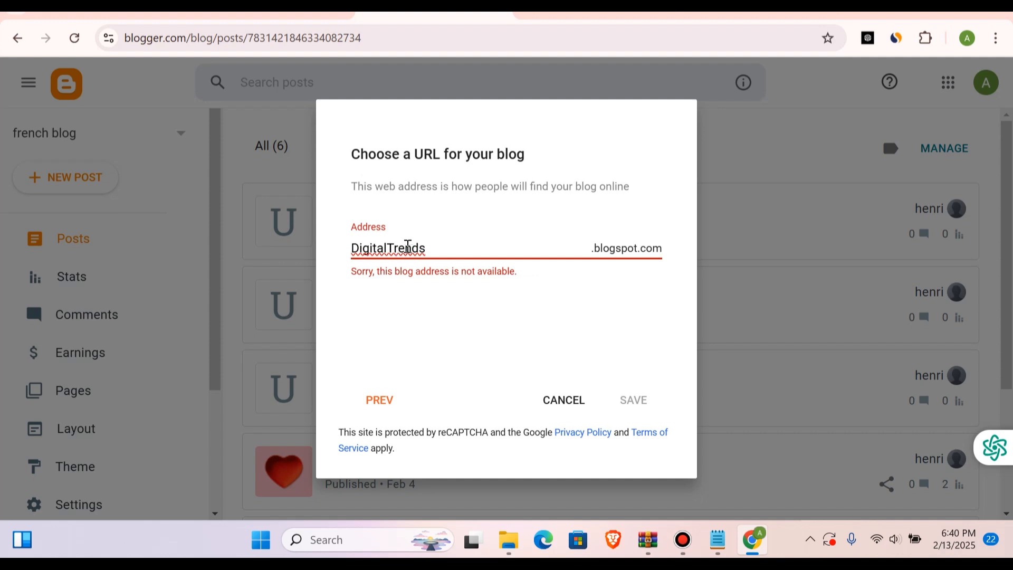
Step: Try numeric endings such as 23 and 0 on the blog address DigitalTrends
{"action": "left_click", "coordinate": [433, 249]}
{"action": "type", "text": "23"}
{"action": "key", "text": "BackSpace"}
{"action": "key", "text": "BackSpace"}
{"action": "type", "text": "0"}
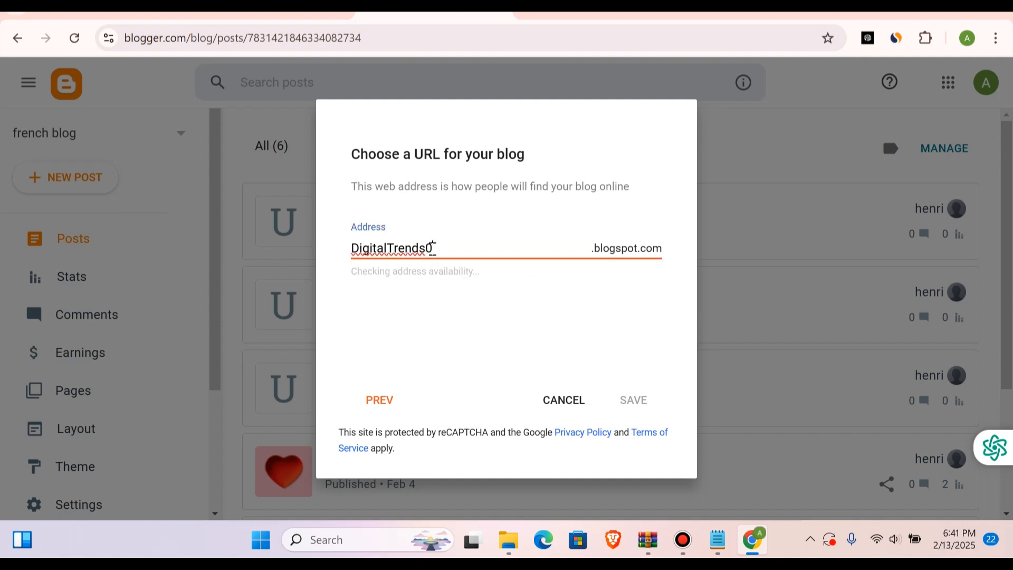
{"action": "key", "text": "BackSpace"}
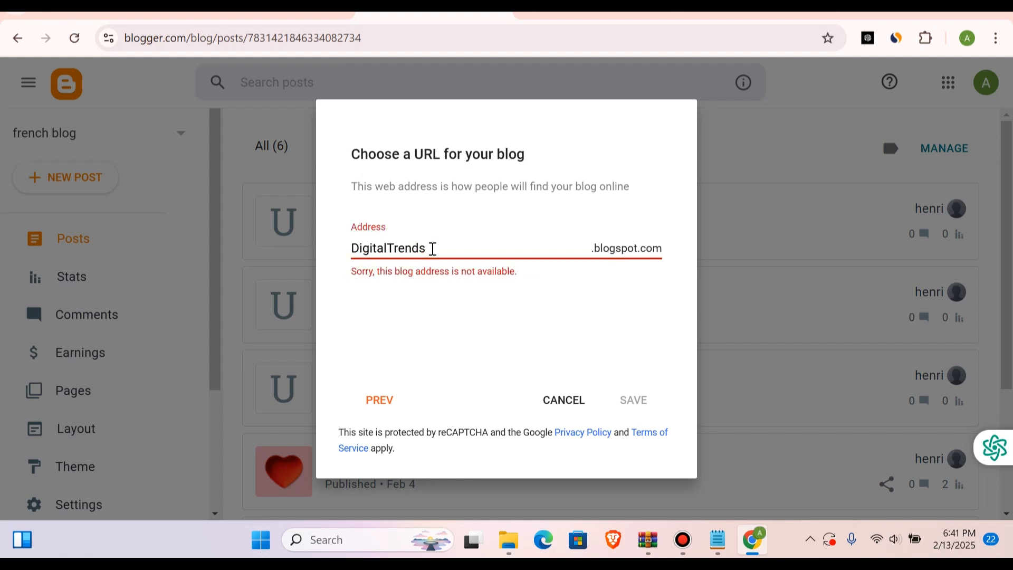
Step: Extend the blog address with extra letters to DigitalTrendsssss and save the new blog
{"action": "type", "text": "s"}
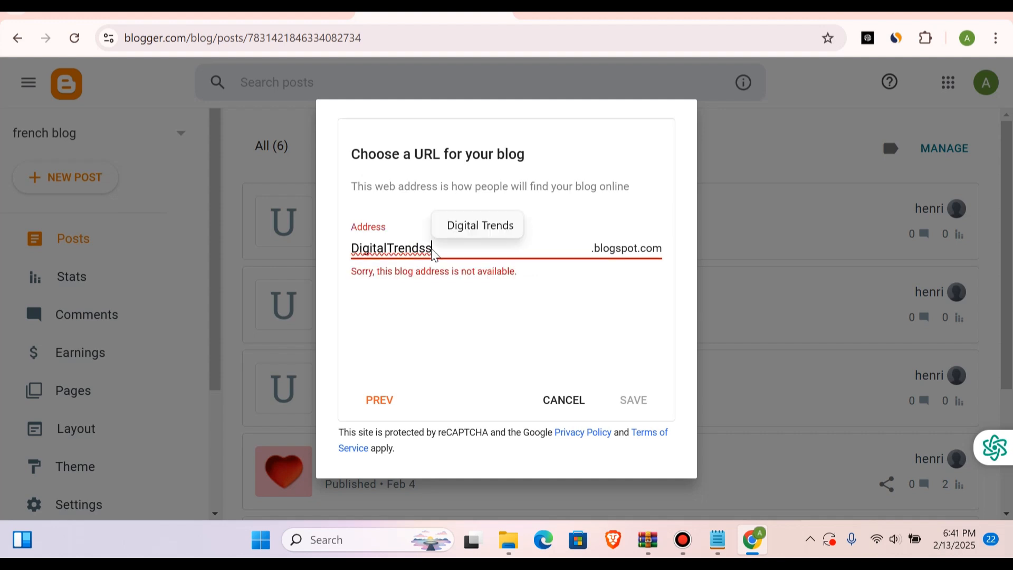
{"action": "type", "text": "sss"}
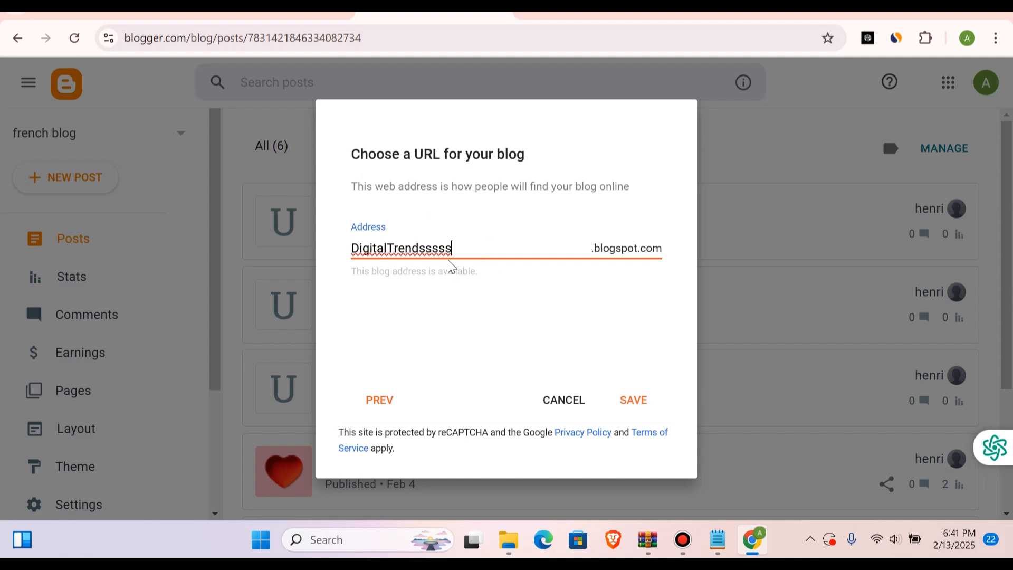
{"action": "left_click", "coordinate": [633, 402]}
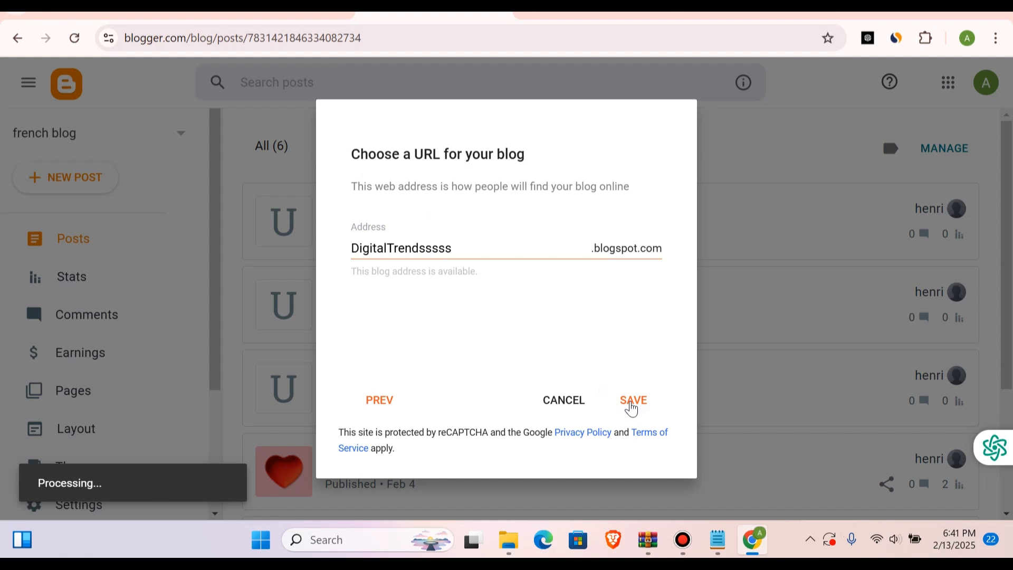
{"action": "left_click", "coordinate": [631, 401]}
{"action": "left_click", "coordinate": [631, 402]}
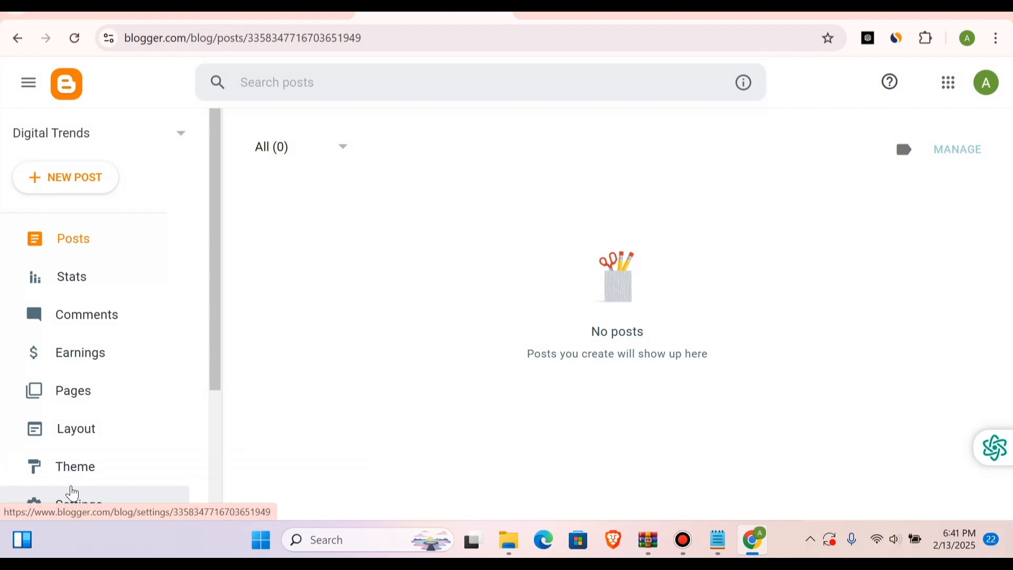
Step: Go to the new blog's theme settings and look through the built-in theme collections
{"action": "scroll", "coordinate": [64, 358], "scroll_direction": "down", "scroll_amount": 2}
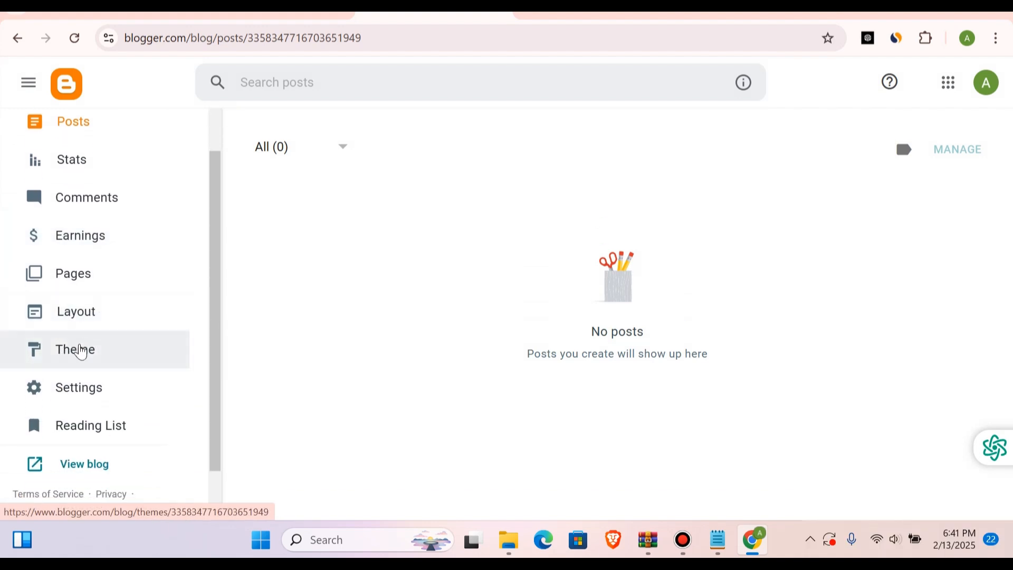
{"action": "left_click", "coordinate": [79, 349]}
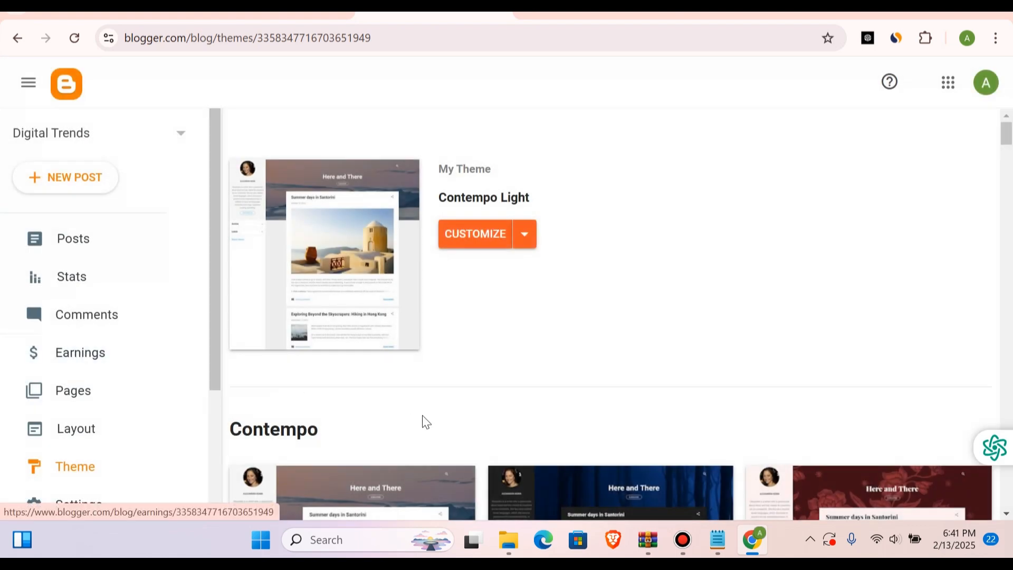
{"action": "scroll", "coordinate": [422, 415], "scroll_direction": "down", "scroll_amount": 7}
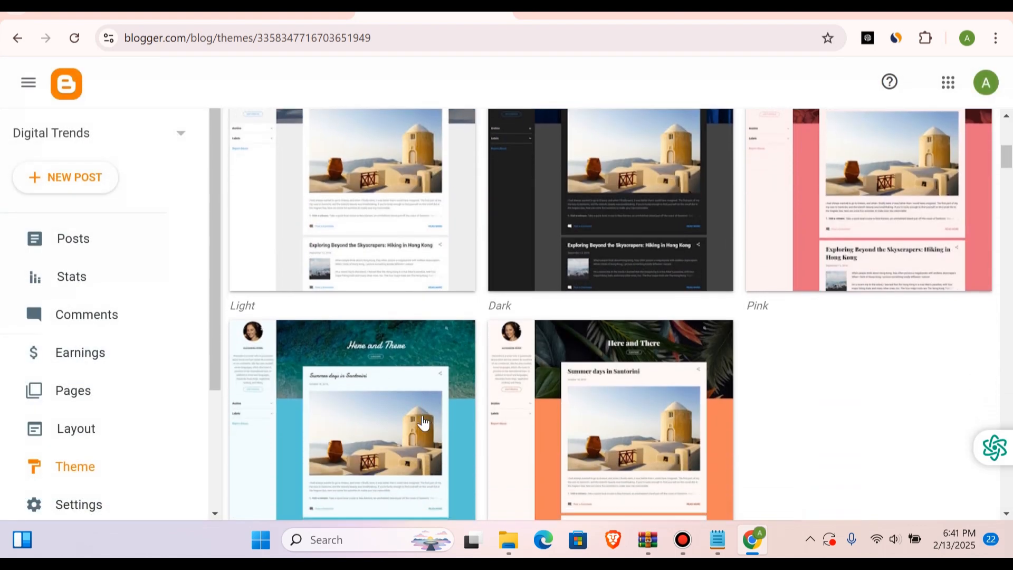
{"action": "scroll", "coordinate": [423, 423], "scroll_direction": "down", "scroll_amount": 8}
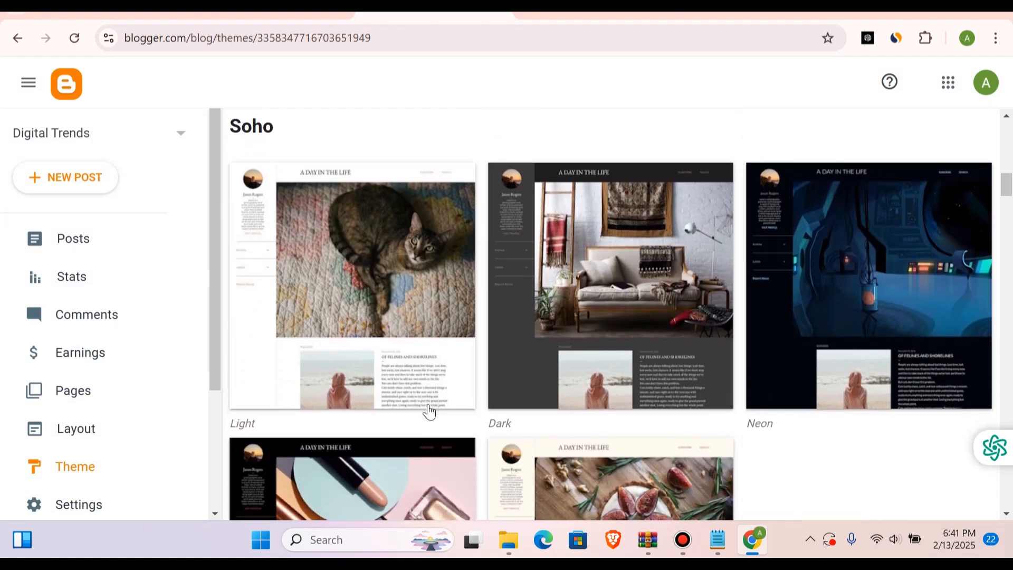
{"action": "scroll", "coordinate": [429, 412], "scroll_direction": "down", "scroll_amount": 10}
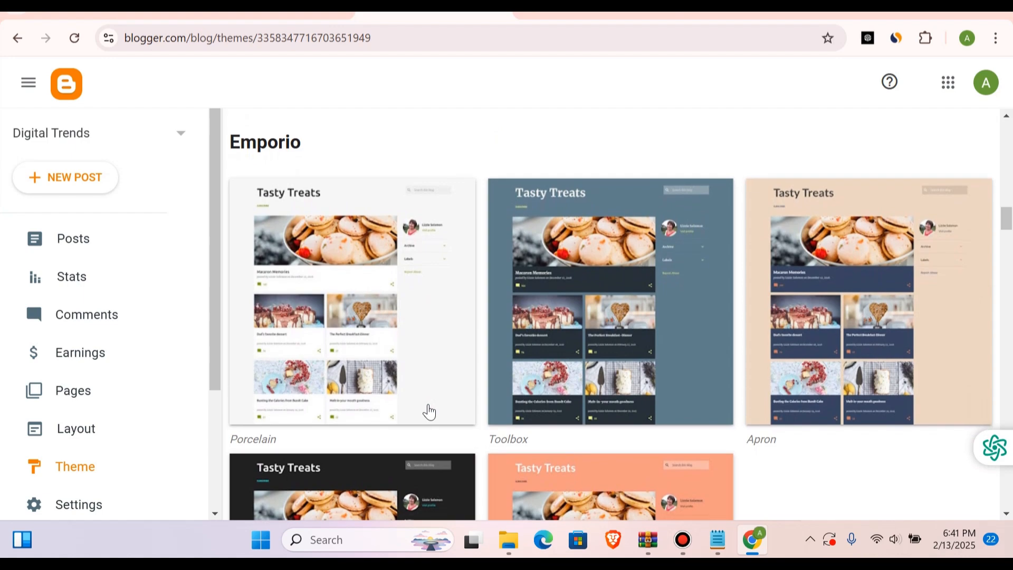
{"action": "scroll", "coordinate": [430, 412], "scroll_direction": "down", "scroll_amount": 8}
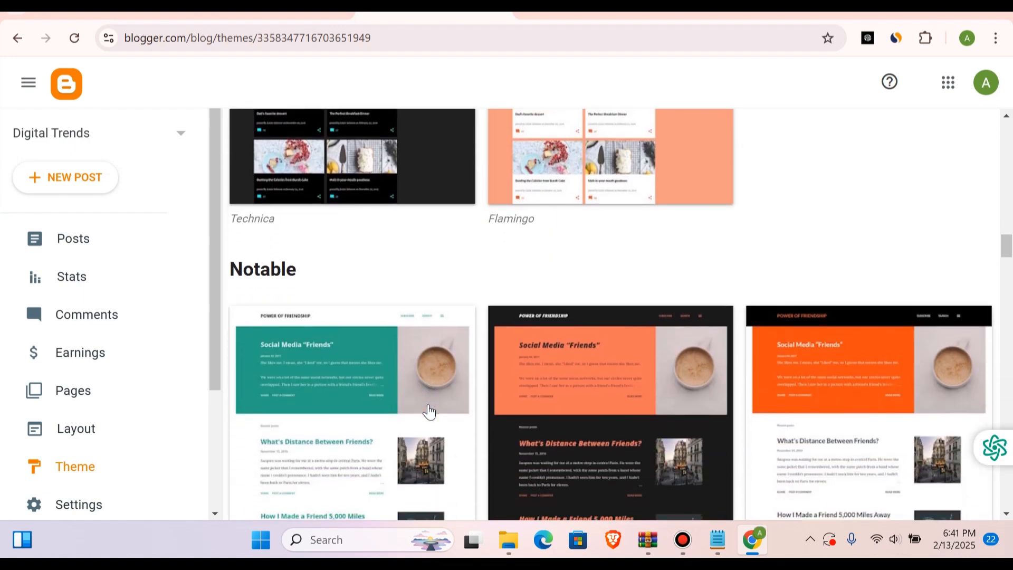
{"action": "scroll", "coordinate": [429, 412], "scroll_direction": "up", "scroll_amount": 20}
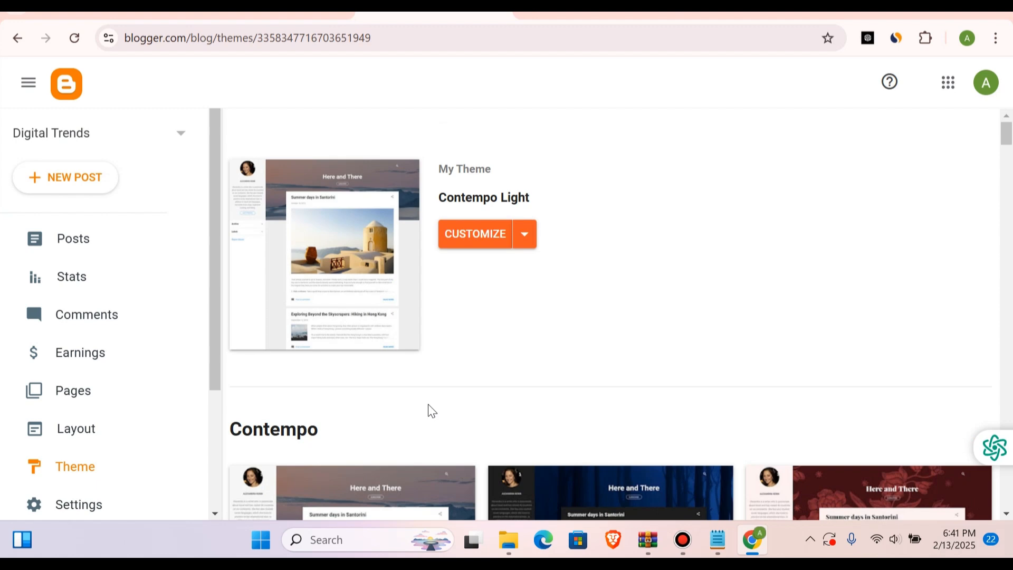
Step: Search Google in a new tab for "trendy free version" and look through the results
{"action": "left_click", "coordinate": [860, 13]}
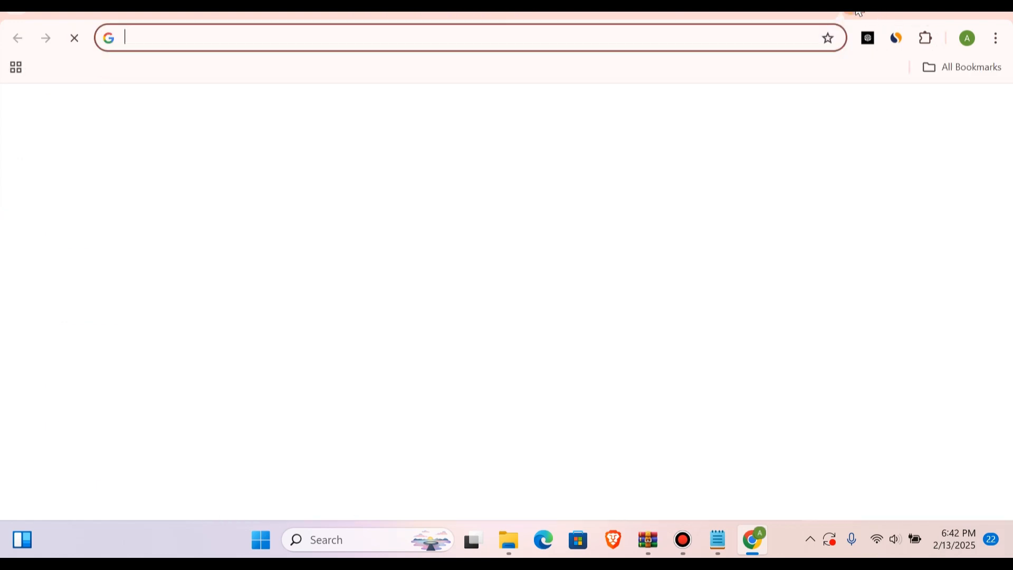
{"action": "left_click", "coordinate": [505, 48]}
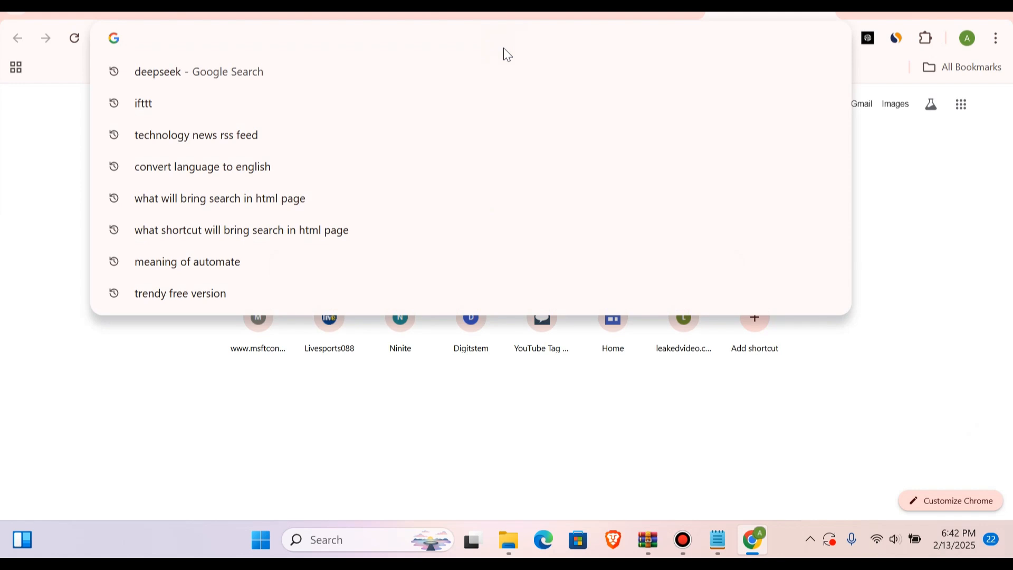
{"action": "type", "text": "f"}
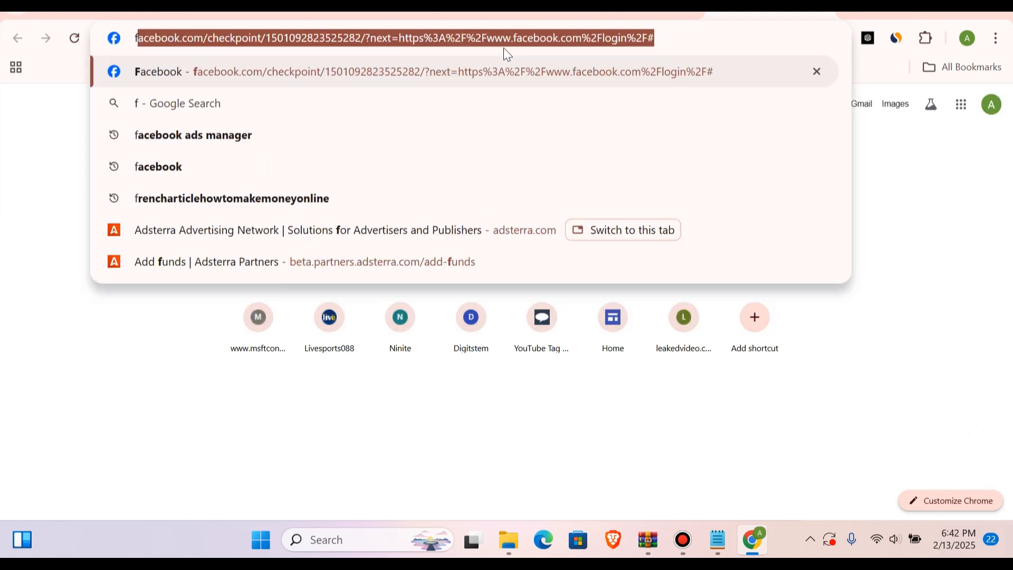
{"action": "type", "text": "tte"}
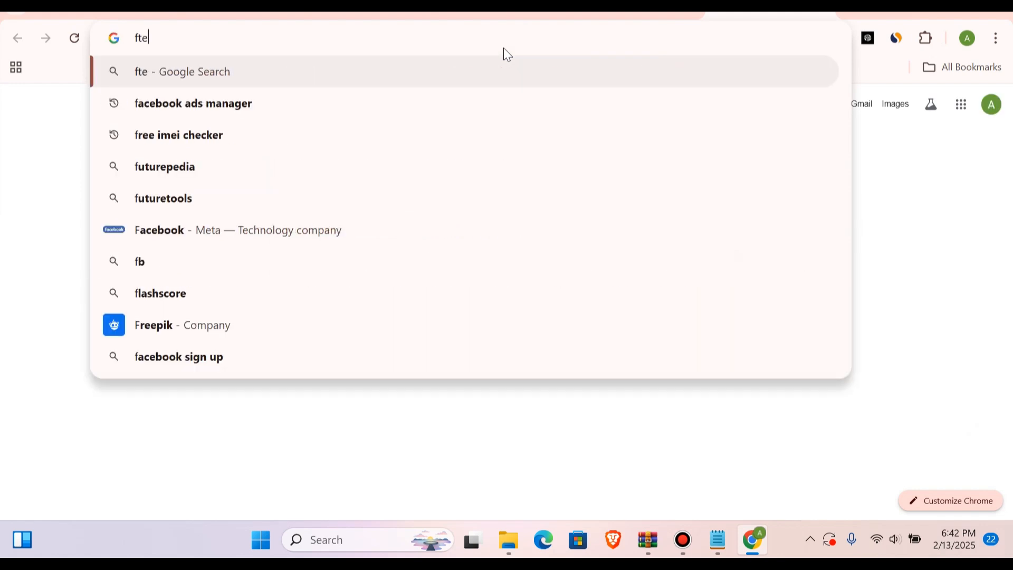
{"action": "key", "text": "BackSpace"}
{"action": "type", "text": "te"}
{"action": "key", "text": "BackSpace"}
{"action": "key", "text": "BackSpace"}
{"action": "key", "text": "BackSpace"}
{"action": "key", "text": "BackSpace"}
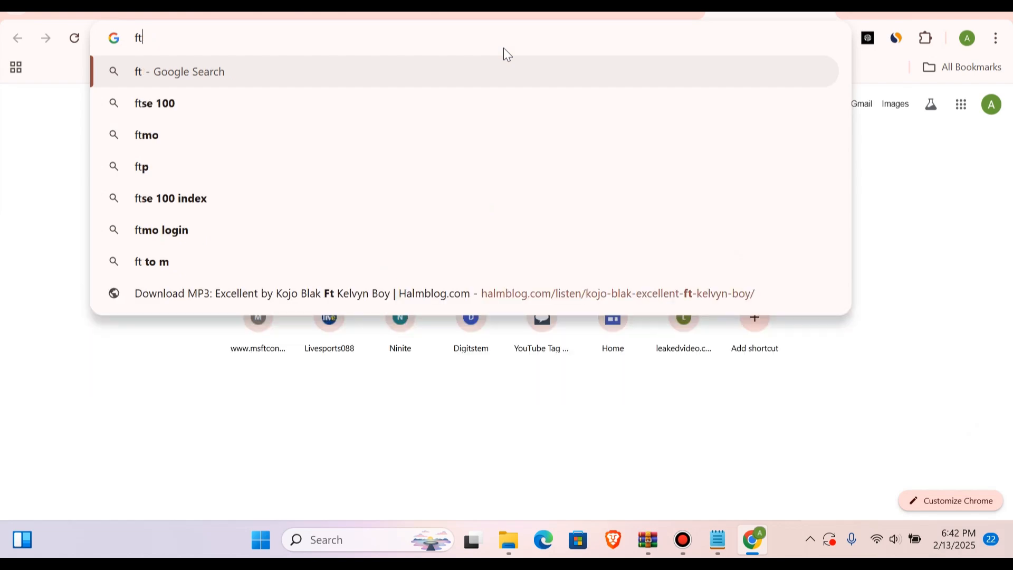
{"action": "type", "text": "tre"}
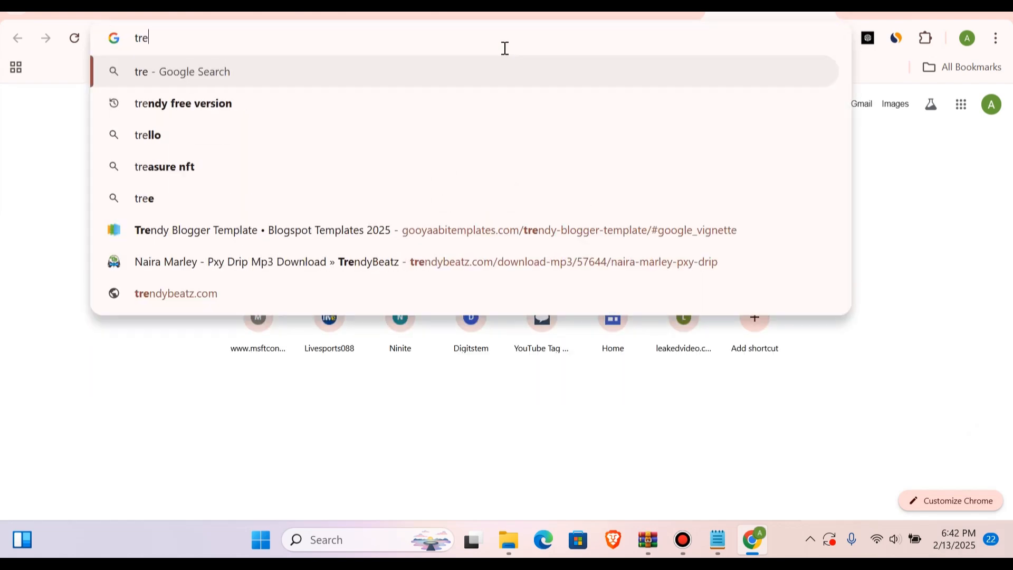
{"action": "left_click", "coordinate": [209, 100]}
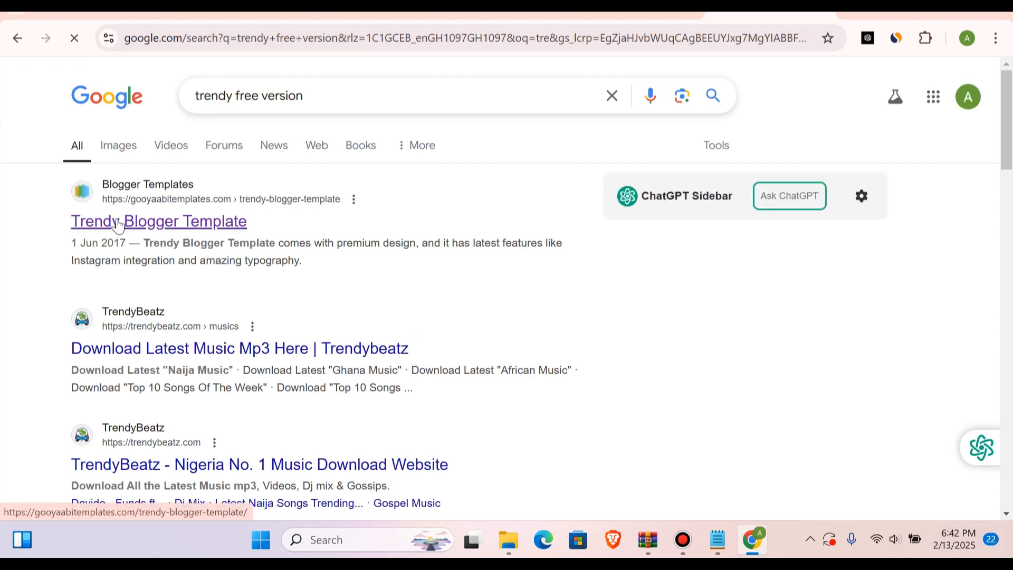
{"action": "scroll", "coordinate": [256, 305], "scroll_direction": "down", "scroll_amount": 5}
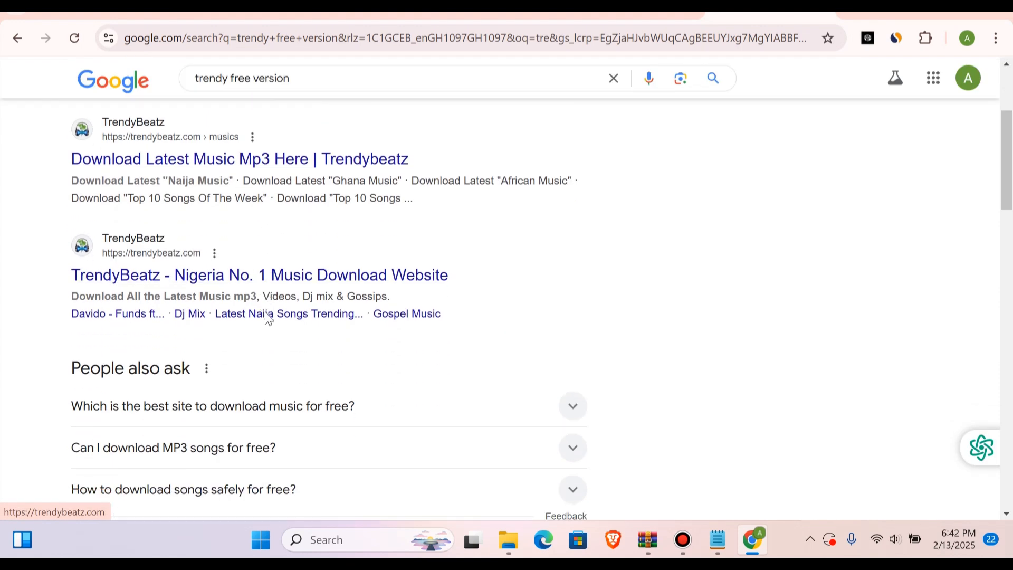
{"action": "scroll", "coordinate": [267, 316], "scroll_direction": "down", "scroll_amount": 6}
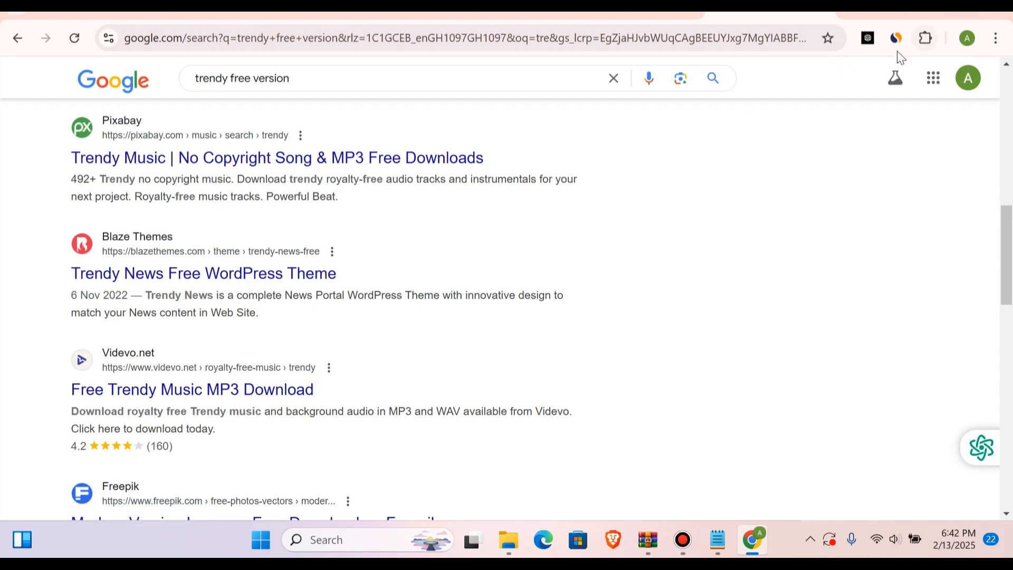
Step: Return to Blogger's theme page and open the Restore dialog for the Digital Trends blog
{"action": "left_click_drag", "start_coordinate": [900, 9], "coordinate": [875, 35]}
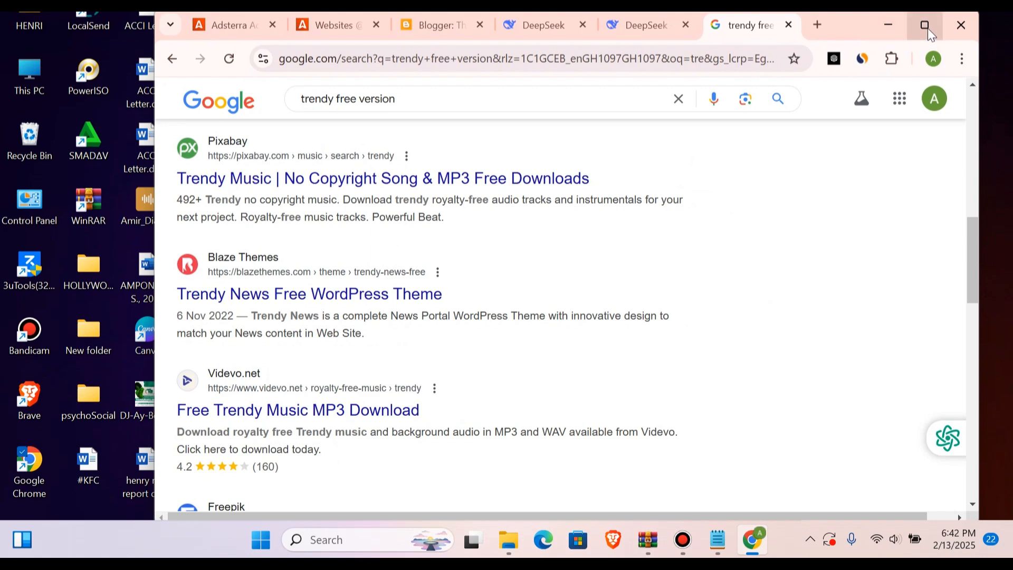
{"action": "left_click", "coordinate": [928, 27]}
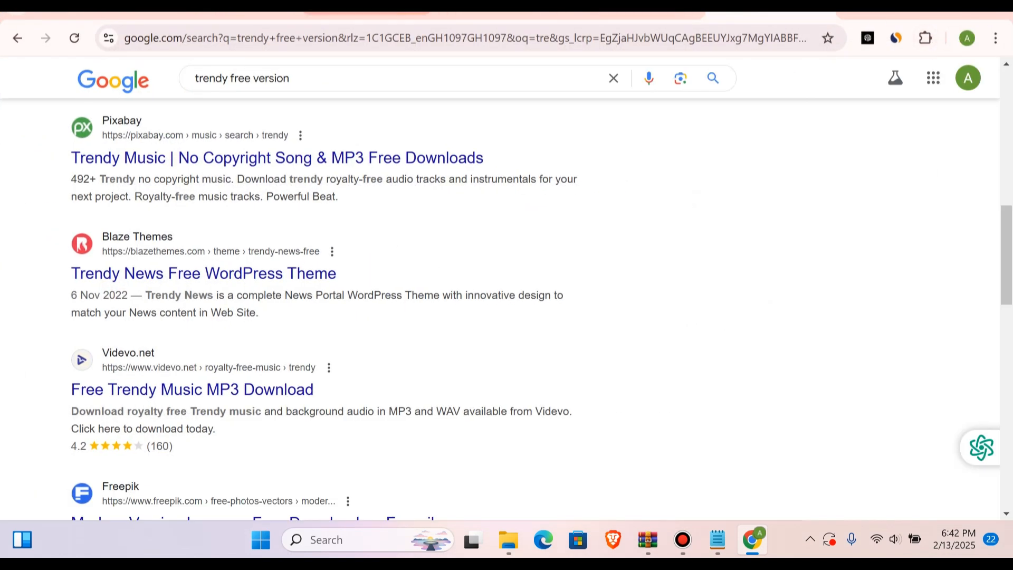
{"action": "left_click", "coordinate": [368, 14]}
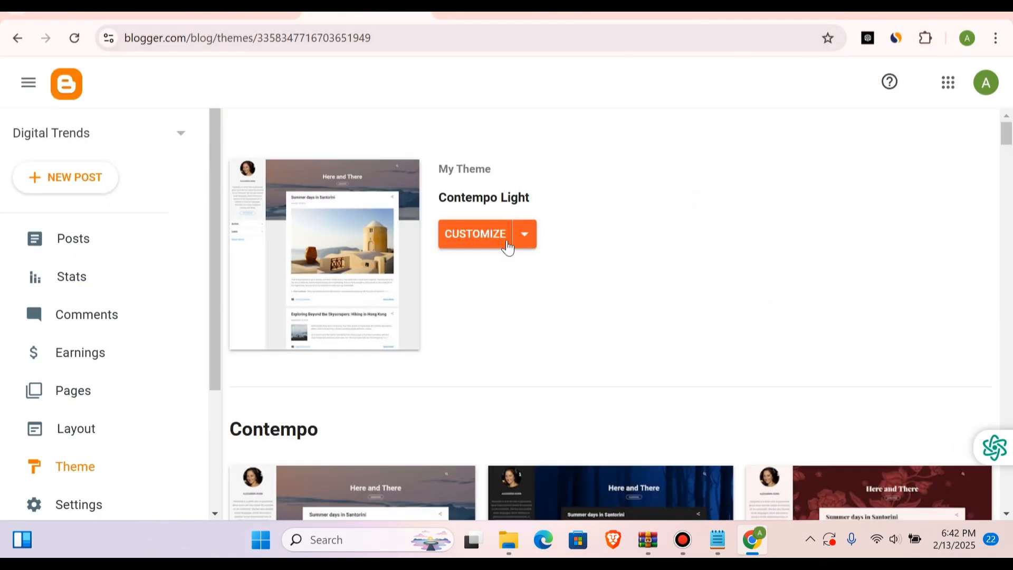
{"action": "left_click", "coordinate": [522, 243]}
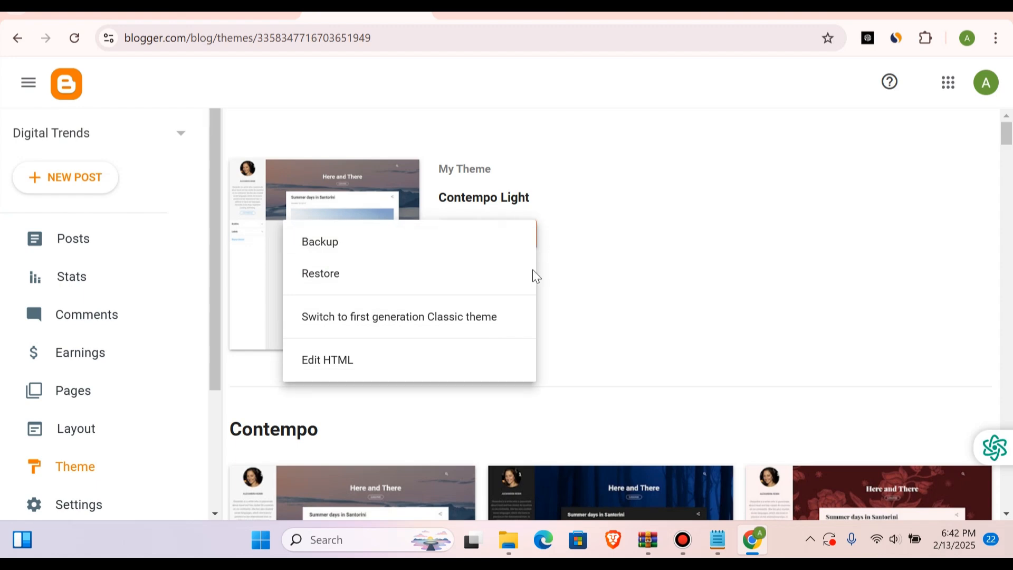
{"action": "left_click", "coordinate": [374, 292]}
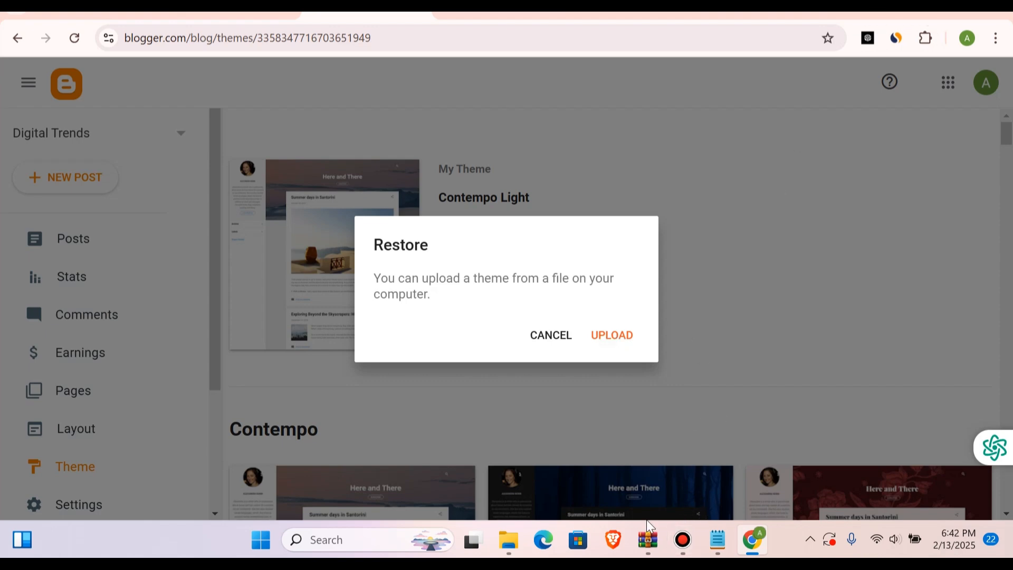
Step: Look through the Downloads folder in File Explorer for the downloaded theme files
{"action": "mouse_move", "coordinate": [520, 554]}
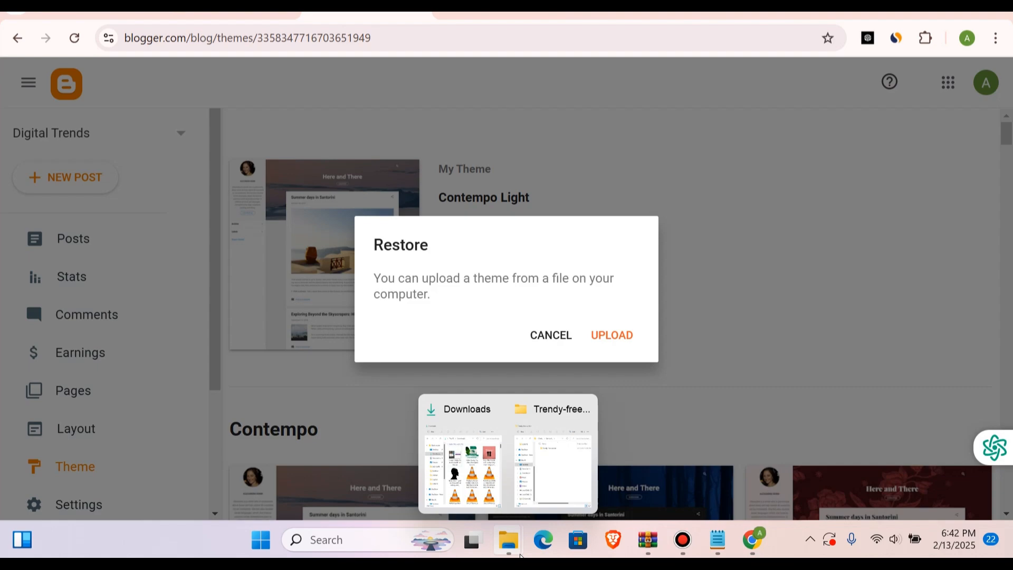
{"action": "left_click", "coordinate": [488, 506]}
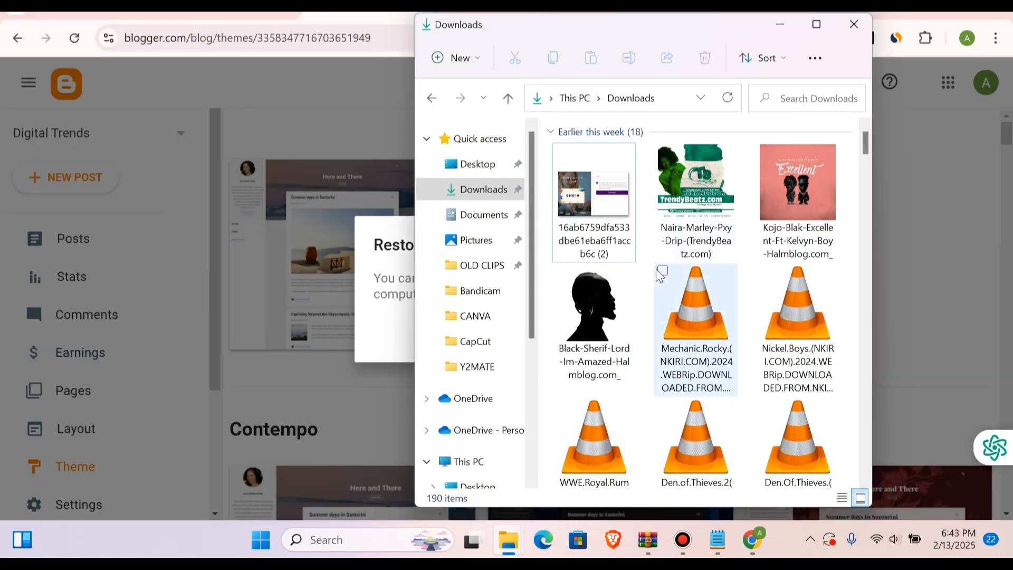
{"action": "scroll", "coordinate": [656, 269], "scroll_direction": "down", "scroll_amount": 1}
{"action": "scroll", "coordinate": [656, 269], "scroll_direction": "up", "scroll_amount": 1}
{"action": "scroll", "coordinate": [656, 269], "scroll_direction": "down", "scroll_amount": 5}
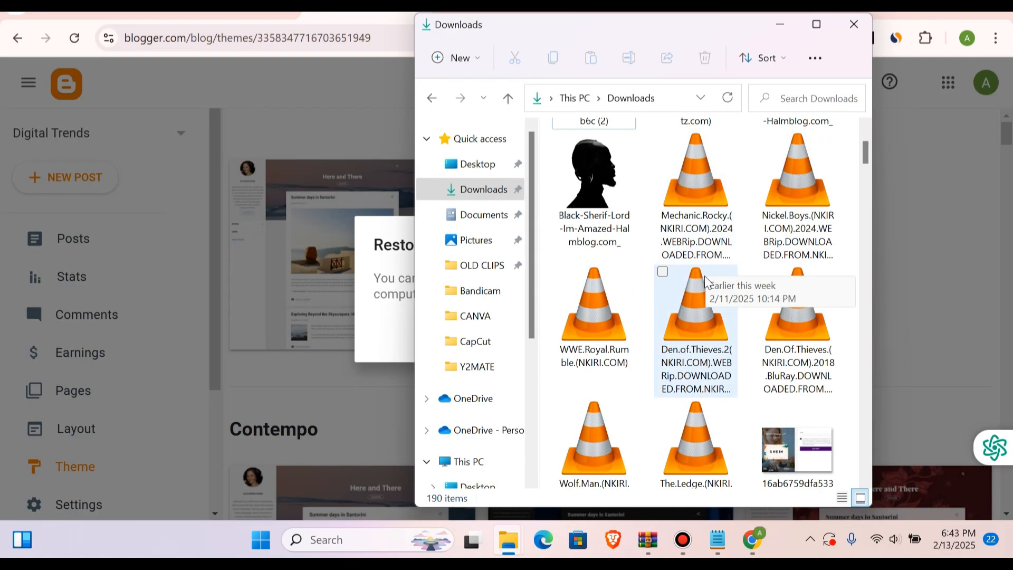
{"action": "scroll", "coordinate": [705, 279], "scroll_direction": "up", "scroll_amount": 5}
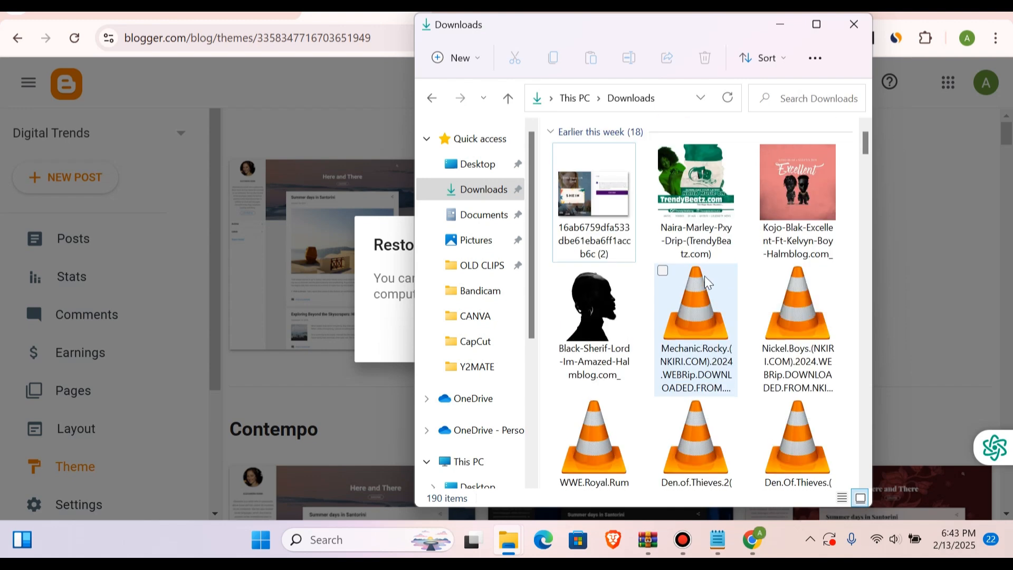
Step: Switch to the Trendy-free folder on the Desktop and select its Trendy free version subfolder
{"action": "mouse_move", "coordinate": [509, 531]}
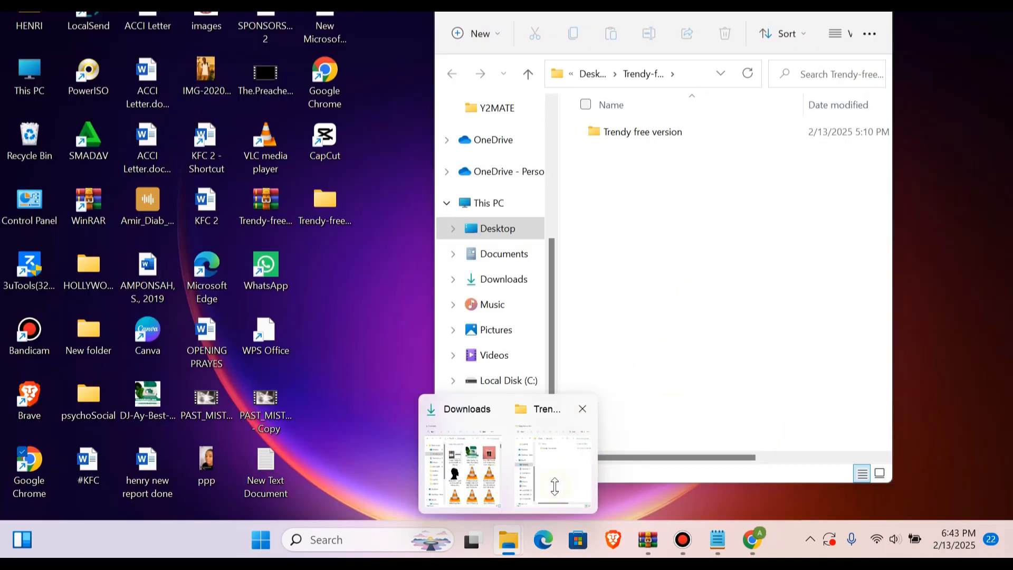
{"action": "left_click", "coordinate": [557, 488]}
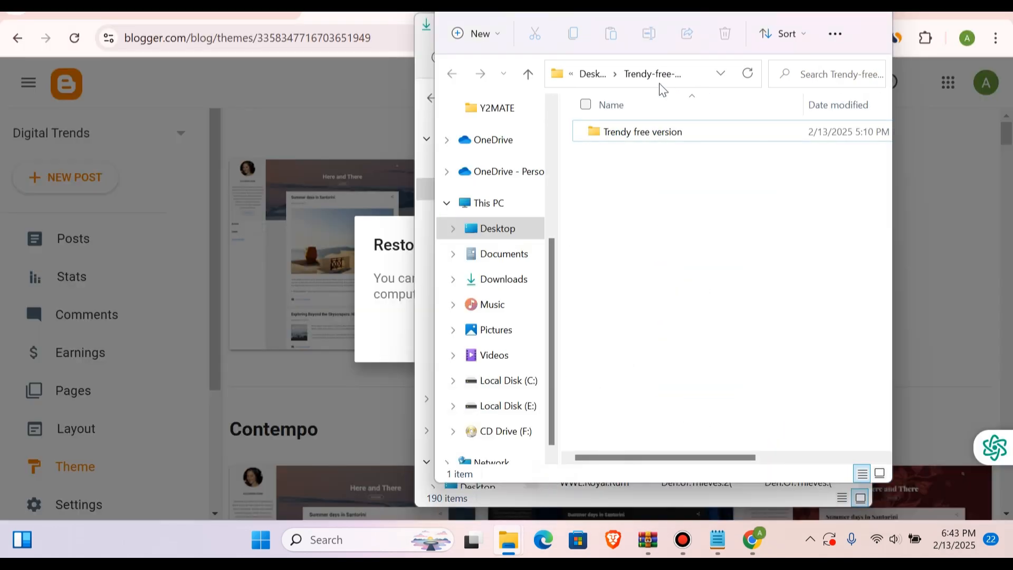
{"action": "double_click", "coordinate": [632, 132]}
{"action": "right_click", "coordinate": [632, 133]}
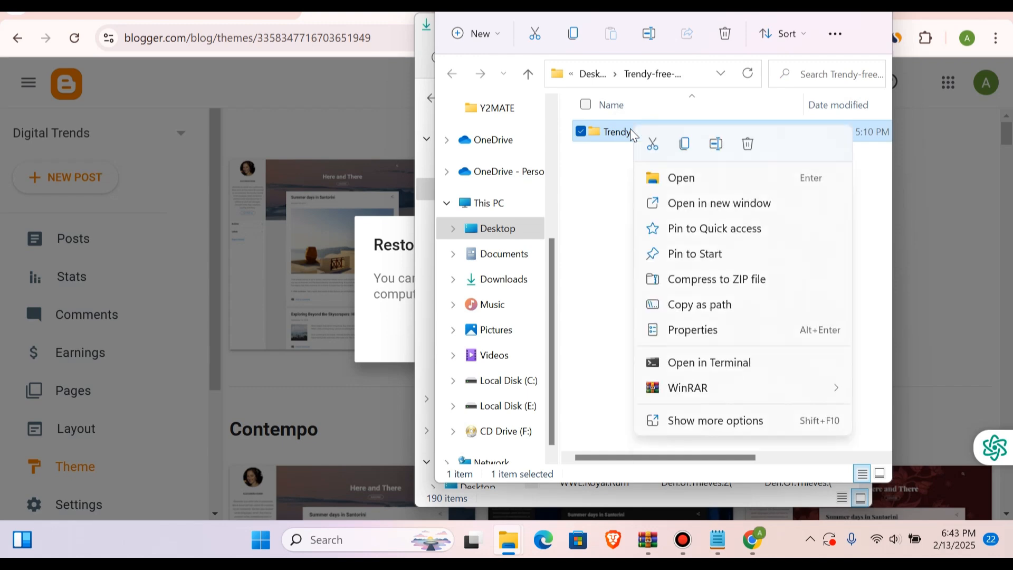
{"action": "left_click", "coordinate": [560, 211]}
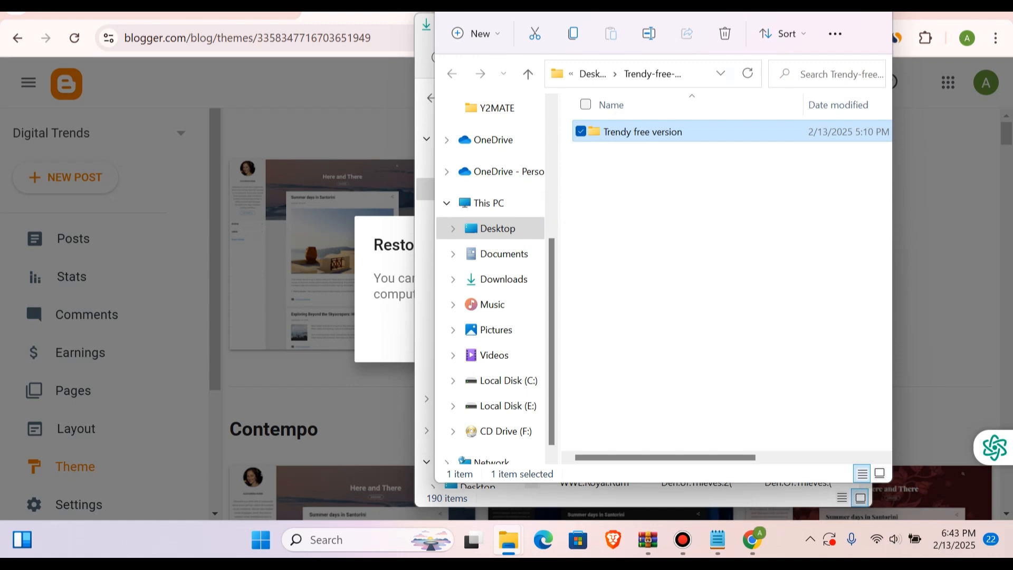
Step: Try to extract the Trendy-free-version archive from the desktop into its Trendy-free-version folder
{"action": "left_click", "coordinate": [800, 5]}
{"action": "left_click", "coordinate": [922, 10]}
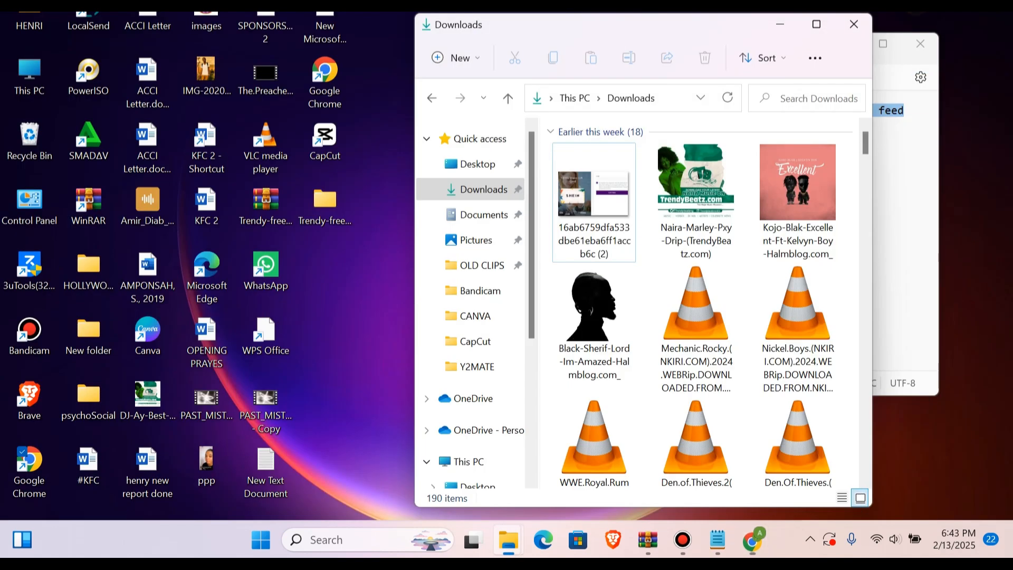
{"action": "left_click", "coordinate": [262, 204]}
{"action": "right_click", "coordinate": [266, 204]}
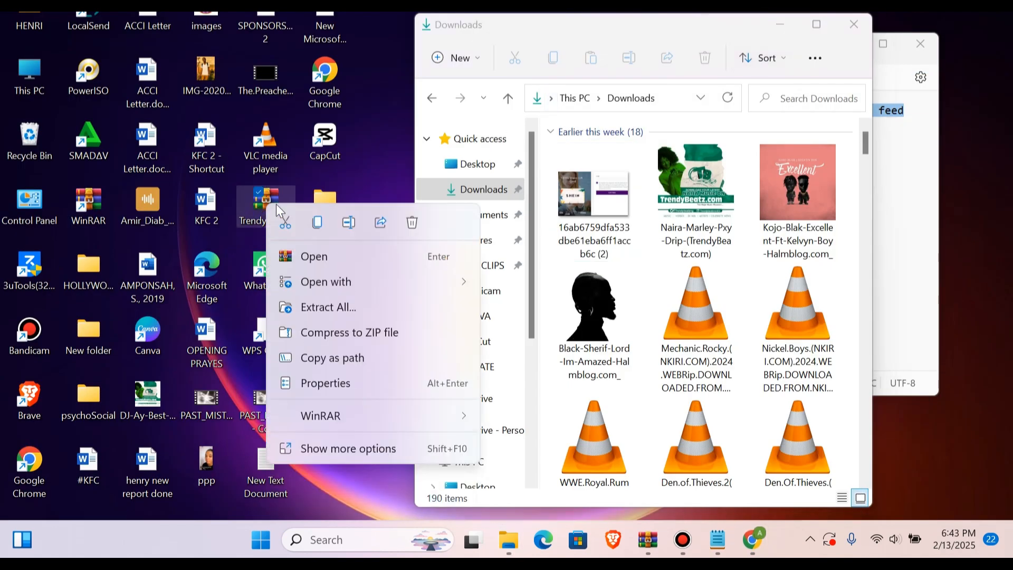
{"action": "left_click", "coordinate": [320, 308]}
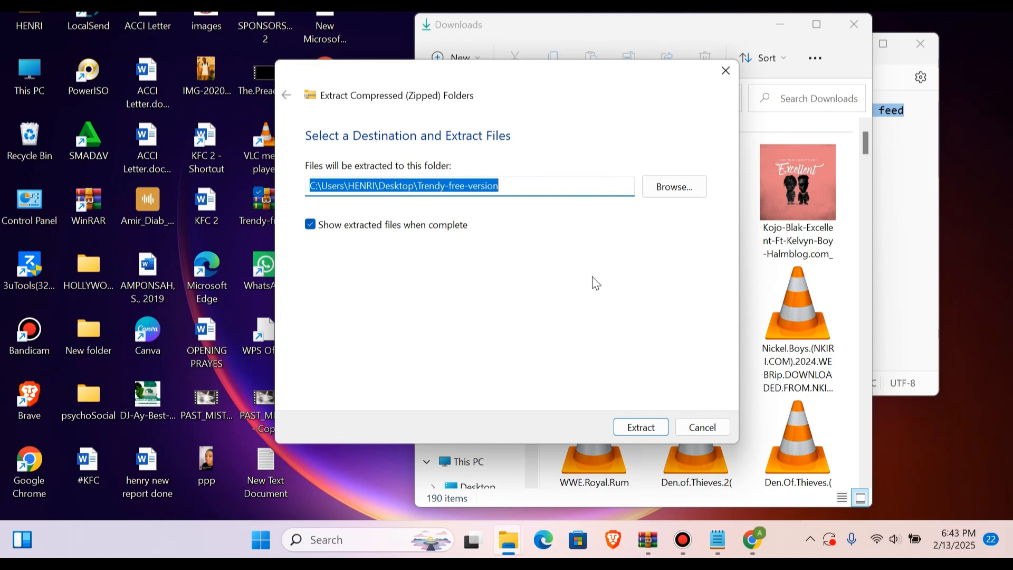
{"action": "left_click", "coordinate": [635, 428]}
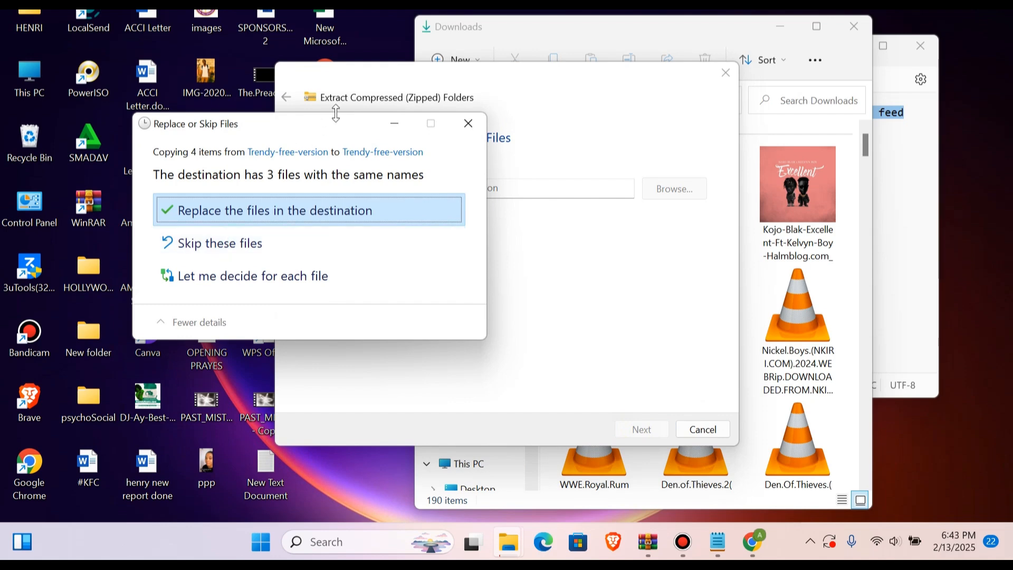
{"action": "left_click", "coordinate": [468, 123]}
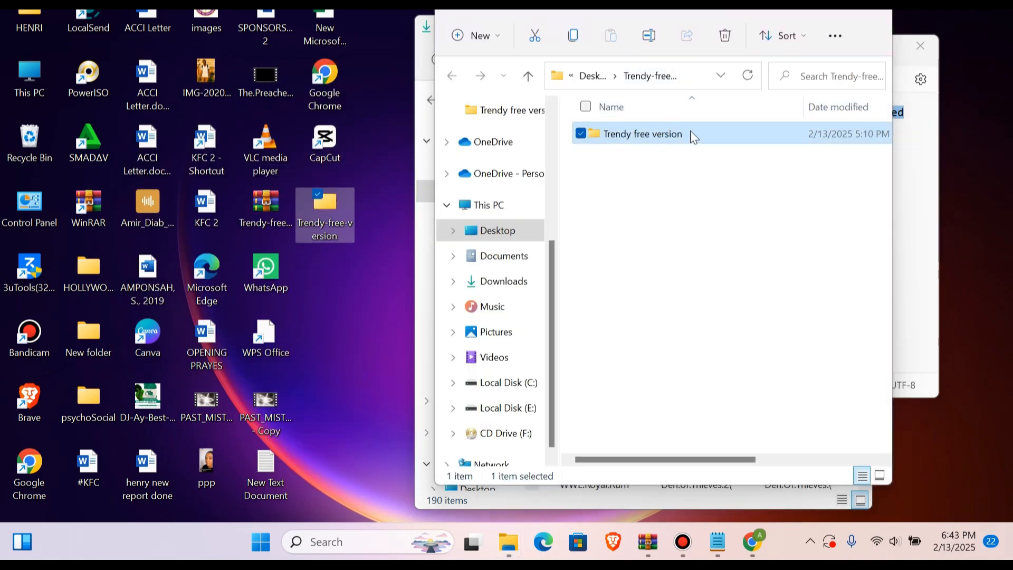
{"action": "left_click", "coordinate": [637, 185]}
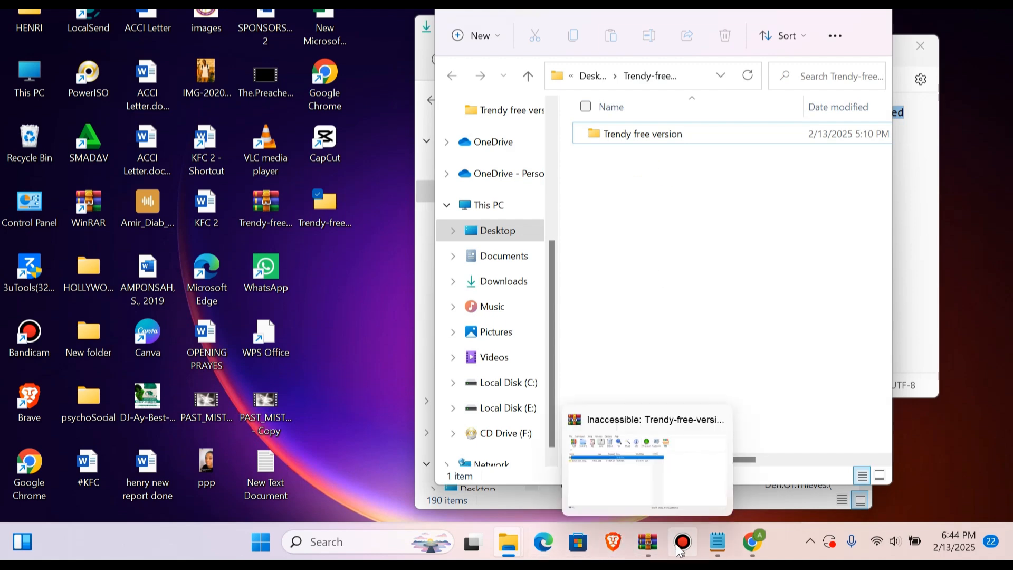
Step: Switch back to Blogger and restore the theme by uploading the Trendy free version file
{"action": "left_click", "coordinate": [752, 542]}
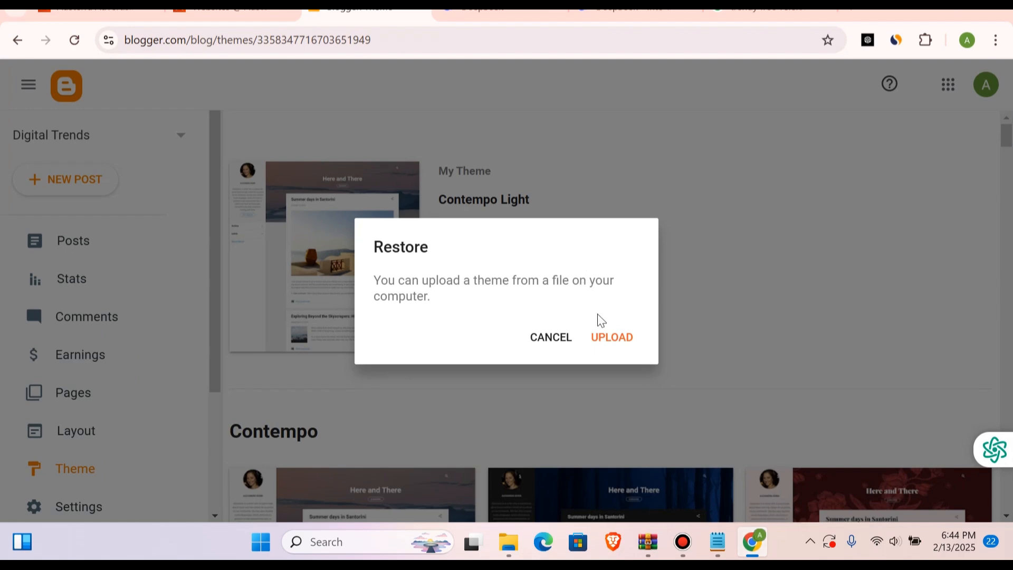
{"action": "left_click", "coordinate": [606, 338]}
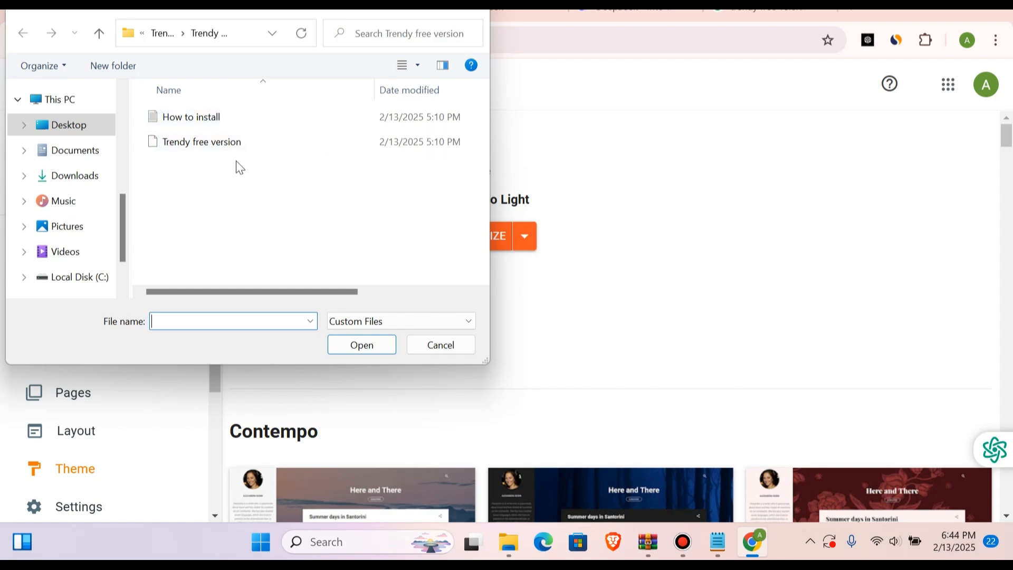
{"action": "left_click", "coordinate": [226, 136]}
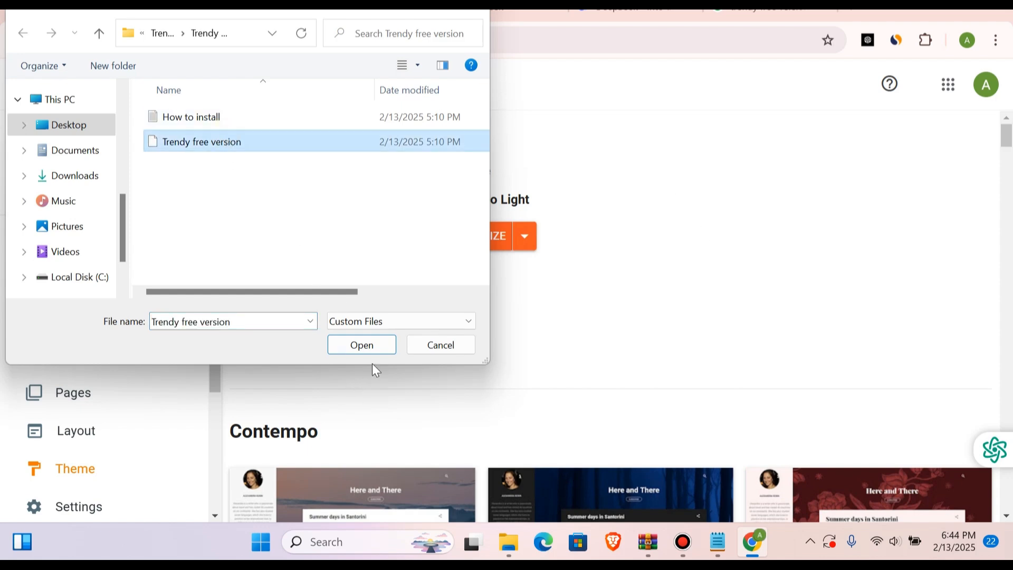
{"action": "left_click", "coordinate": [382, 351]}
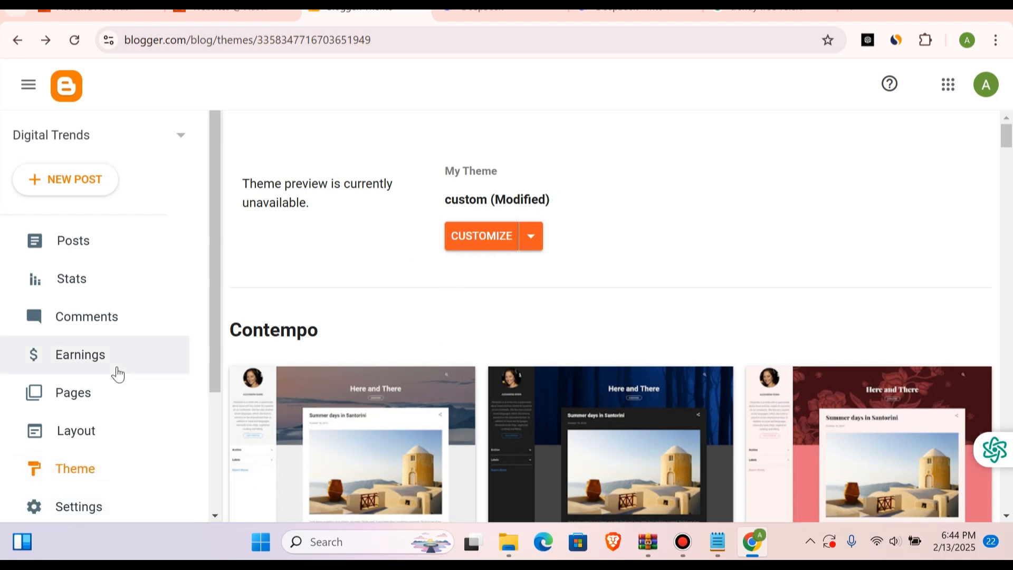
Step: Open the live Digital Trends blog and look over its home page
{"action": "scroll", "coordinate": [117, 373], "scroll_direction": "down", "scroll_amount": 3}
{"action": "left_click", "coordinate": [90, 416]}
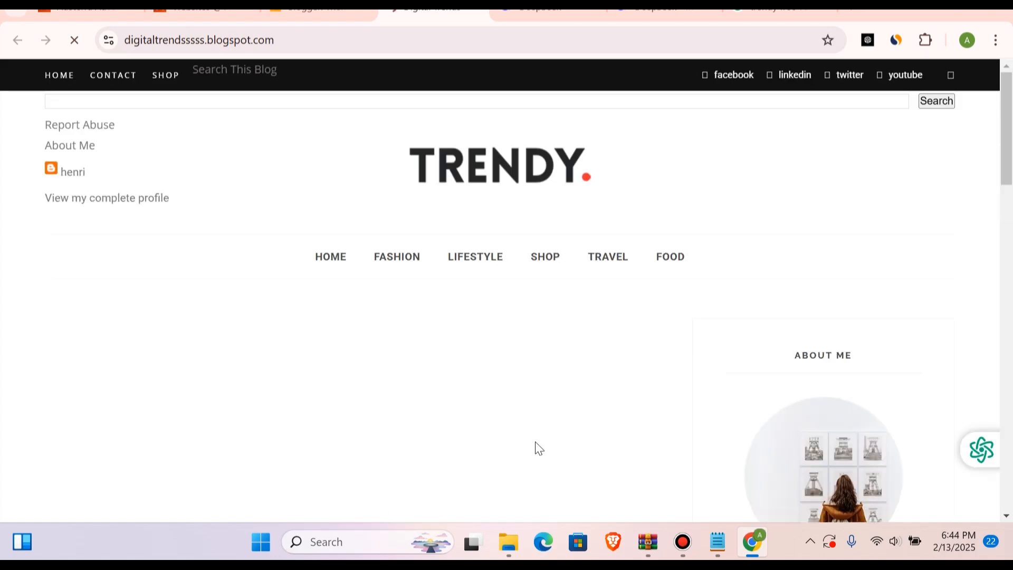
{"action": "scroll", "coordinate": [538, 448], "scroll_direction": "down", "scroll_amount": 15}
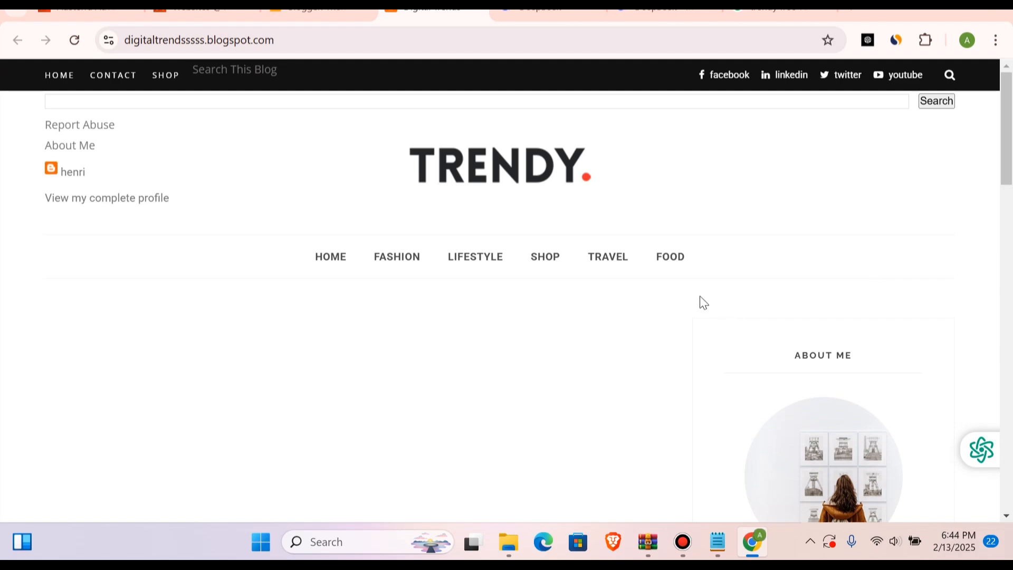
Step: Test the Food and Fashion menu links on the live blog, return to the home page and review its sidebar
{"action": "left_click", "coordinate": [673, 261]}
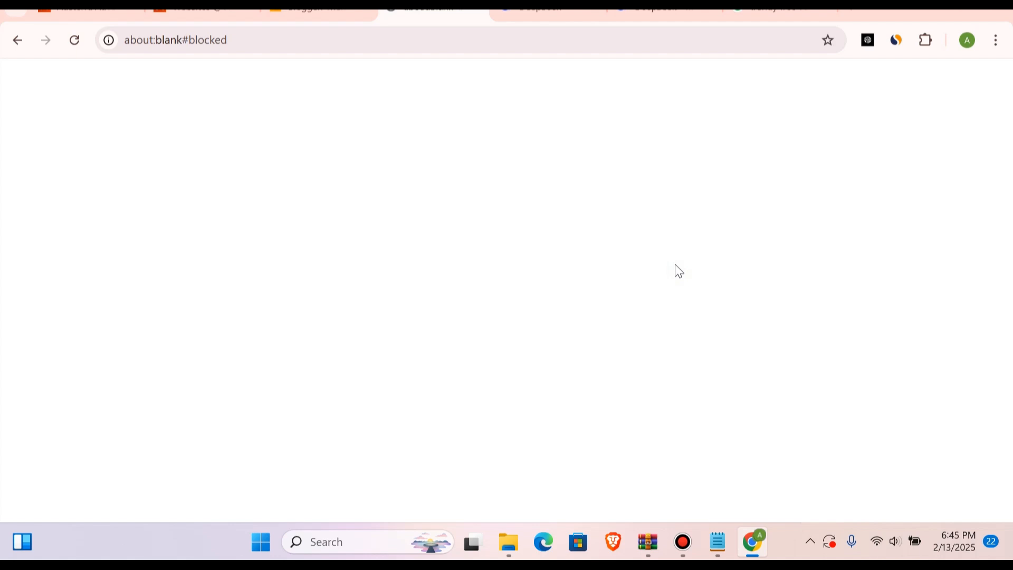
{"action": "left_click", "coordinate": [338, 14]}
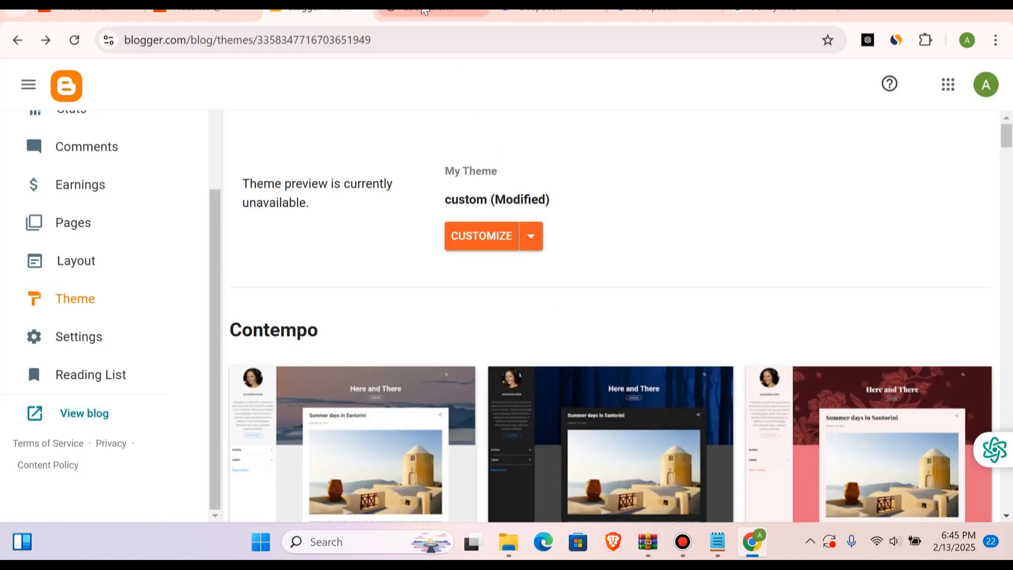
{"action": "left_click", "coordinate": [422, 12]}
{"action": "left_click", "coordinate": [22, 40]}
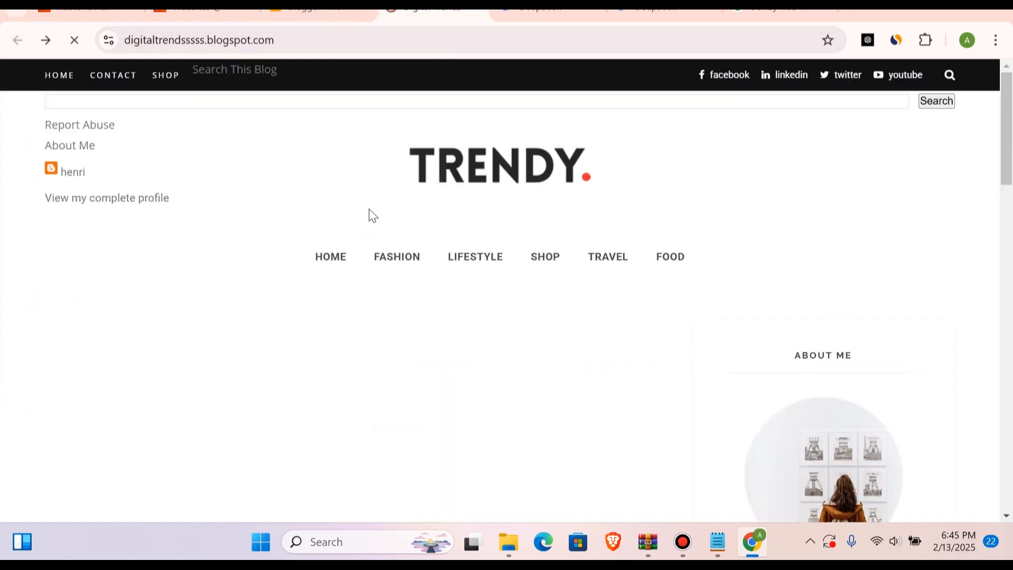
{"action": "mouse_move", "coordinate": [395, 266]}
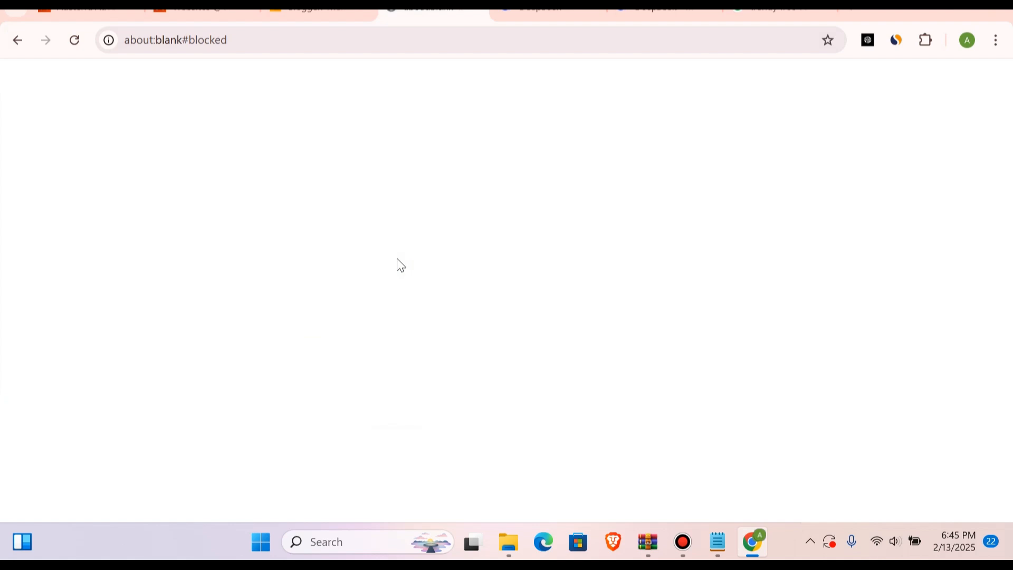
{"action": "left_click", "coordinate": [324, 12]}
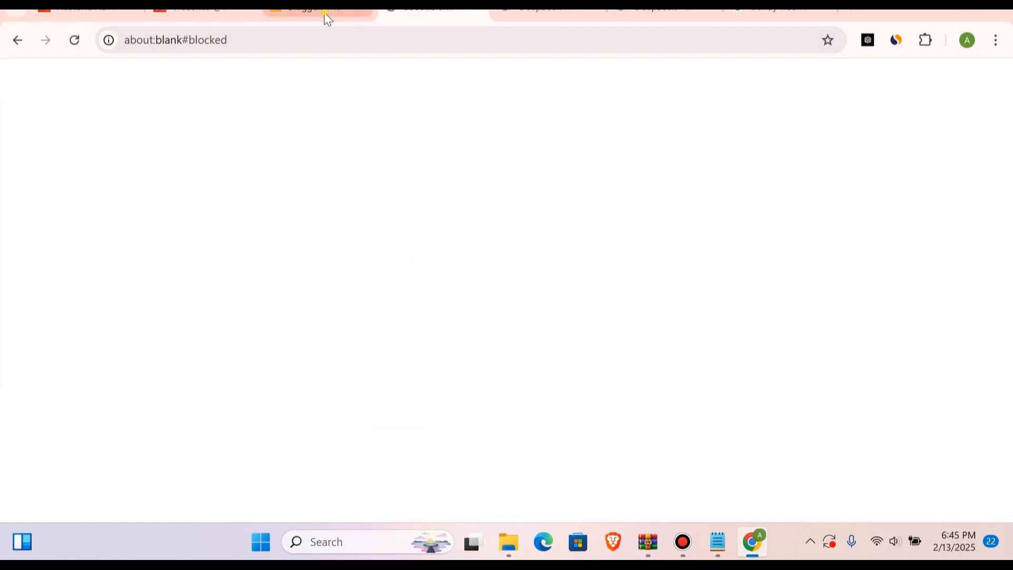
{"action": "left_click", "coordinate": [430, 12]}
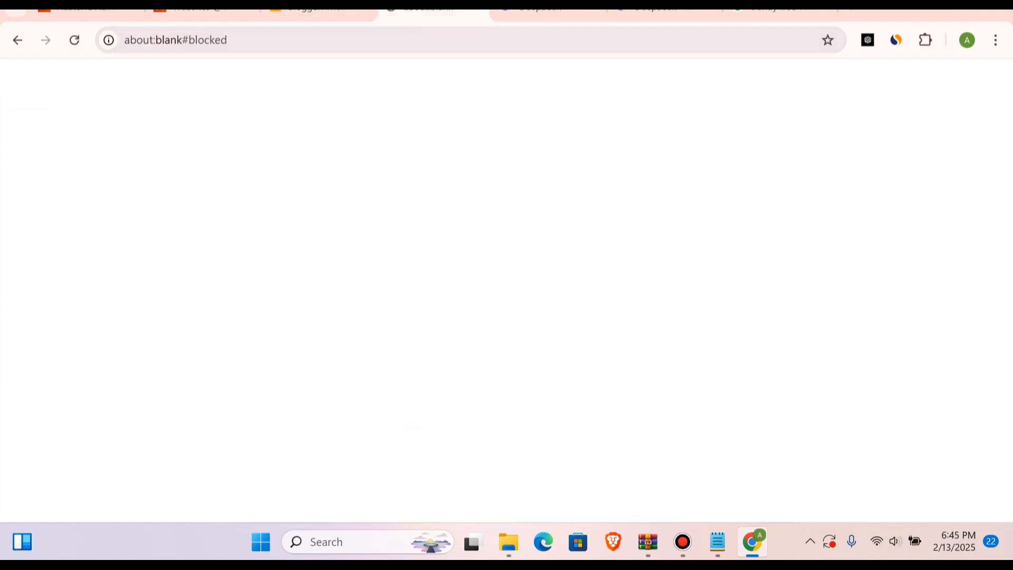
{"action": "left_click", "coordinate": [8, 48]}
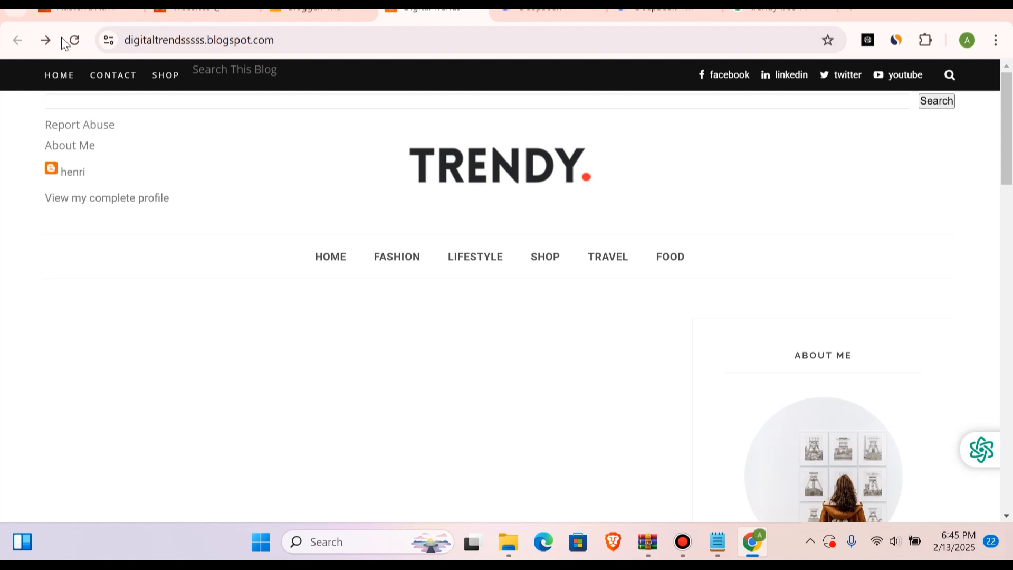
{"action": "mouse_move", "coordinate": [422, 264]}
{"action": "scroll", "coordinate": [465, 308], "scroll_direction": "down", "scroll_amount": 10}
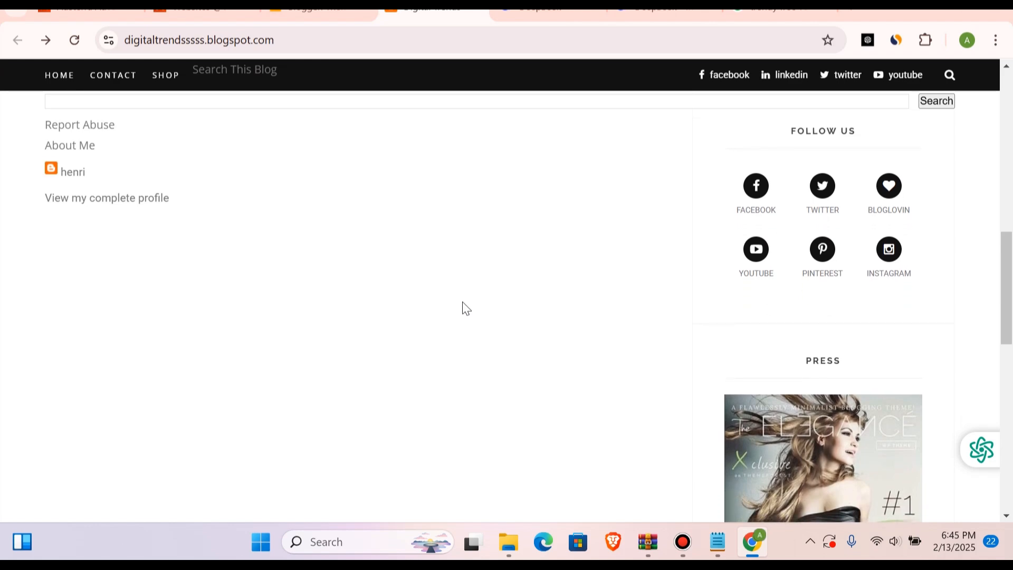
Step: In the blog's Layout, edit the Main Menu link list and delete its food item
{"action": "left_click", "coordinate": [308, 13]}
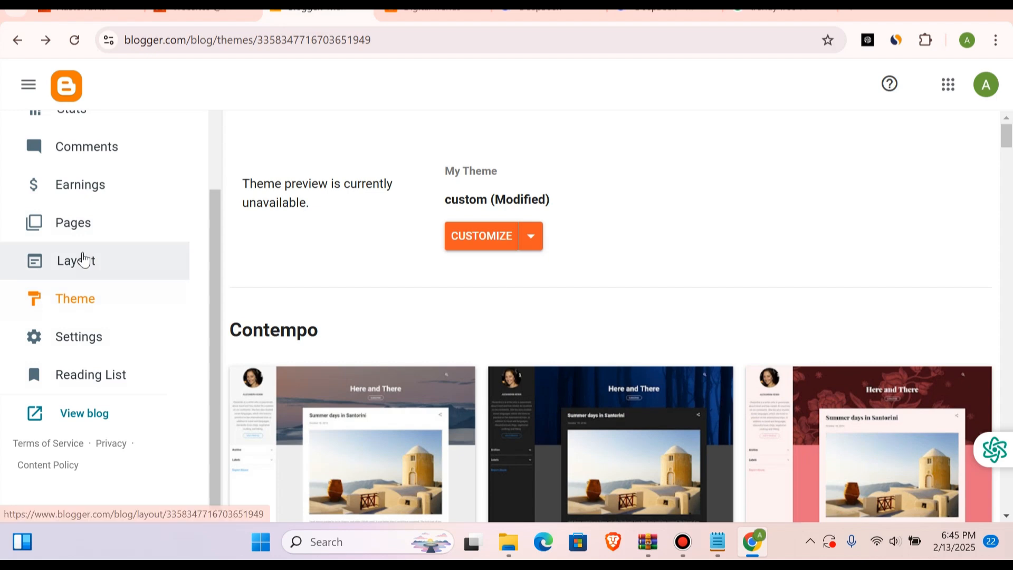
{"action": "left_click", "coordinate": [83, 259]}
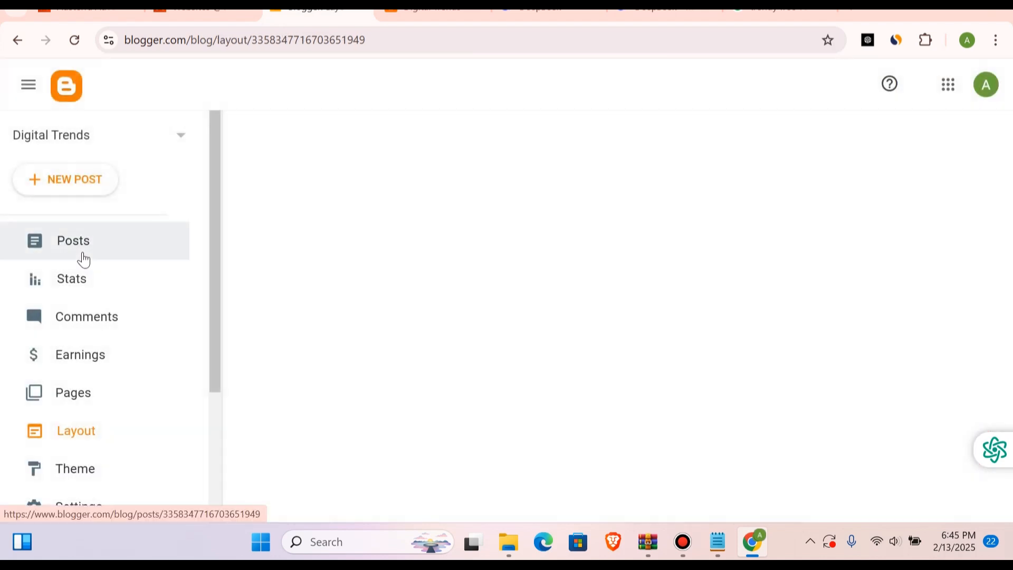
{"action": "scroll", "coordinate": [482, 358], "scroll_direction": "down", "scroll_amount": 10}
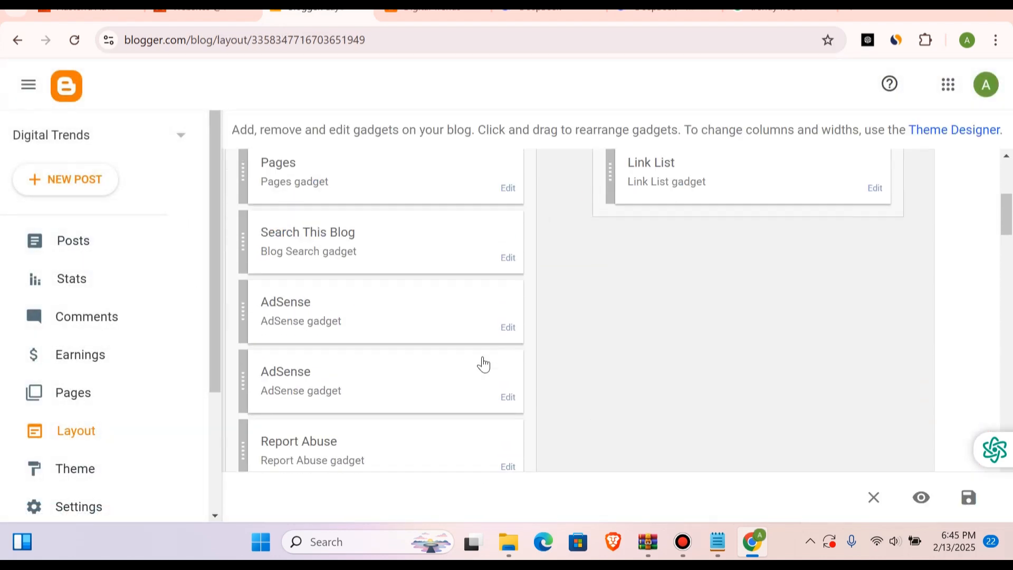
{"action": "scroll", "coordinate": [482, 359], "scroll_direction": "down", "scroll_amount": 7}
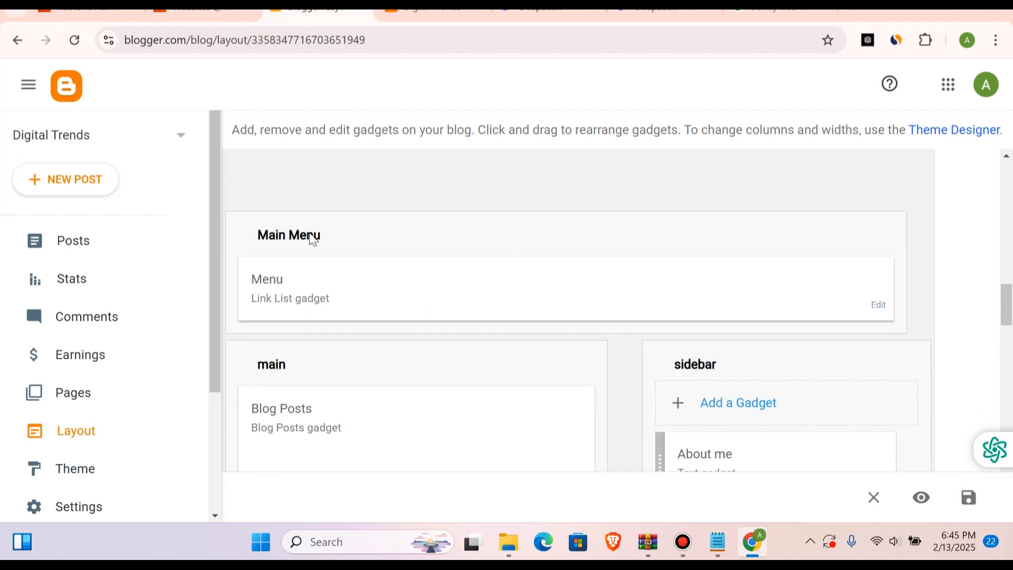
{"action": "left_click", "coordinate": [879, 305]}
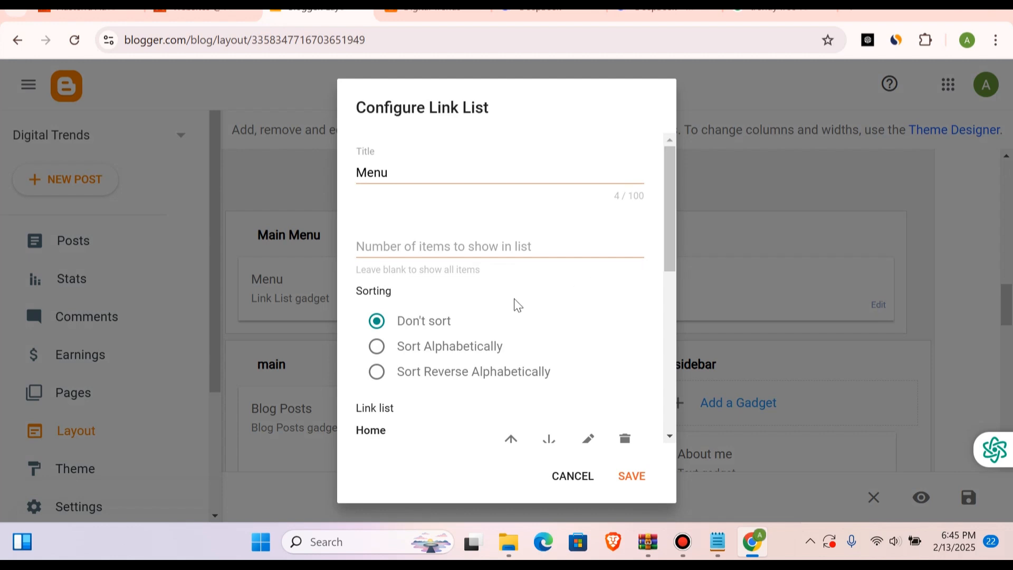
{"action": "scroll", "coordinate": [502, 311], "scroll_direction": "down", "scroll_amount": 6}
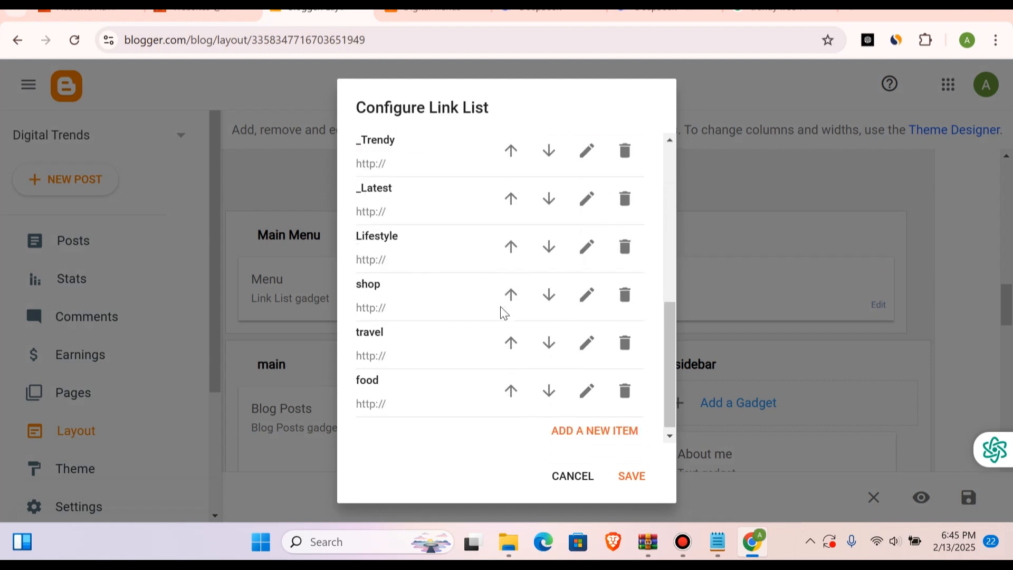
{"action": "scroll", "coordinate": [503, 312], "scroll_direction": "down", "scroll_amount": 1}
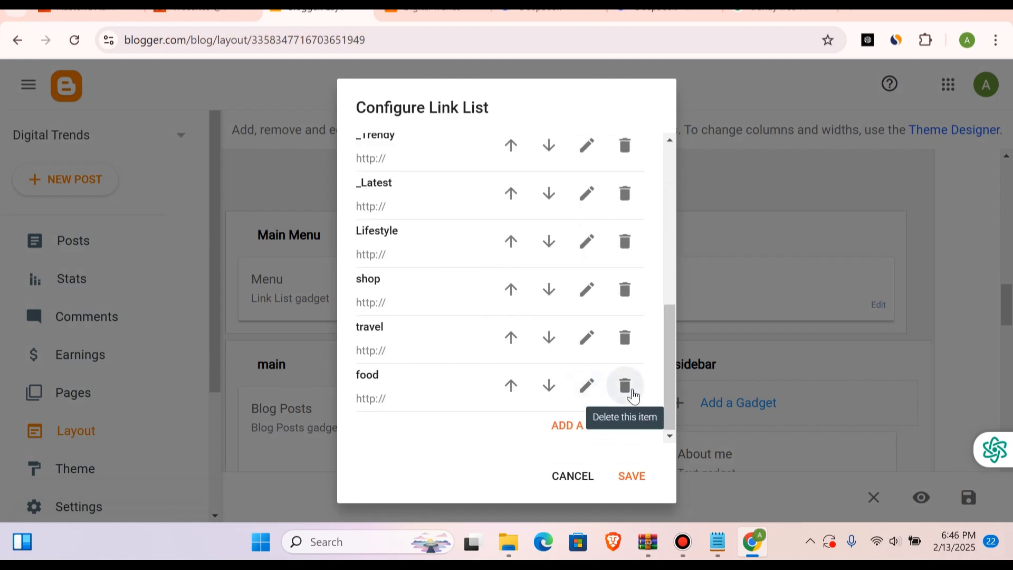
{"action": "left_click", "coordinate": [626, 385]}
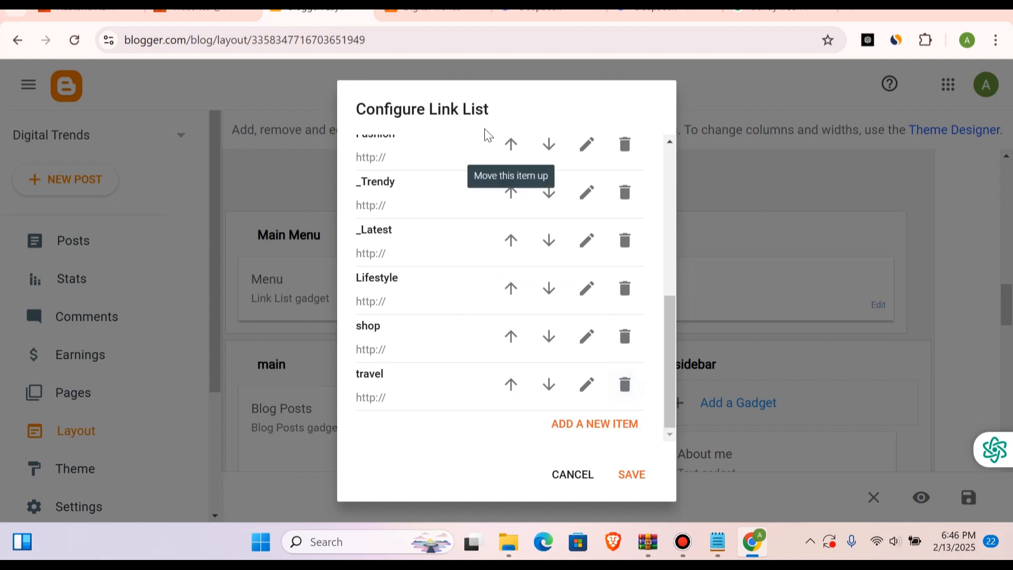
Step: Check the navigation menu on the live blog, reloading the page and trying the Food link before returning to the home page
{"action": "left_click", "coordinate": [430, 9]}
{"action": "scroll", "coordinate": [544, 275], "scroll_direction": "up", "scroll_amount": 10}
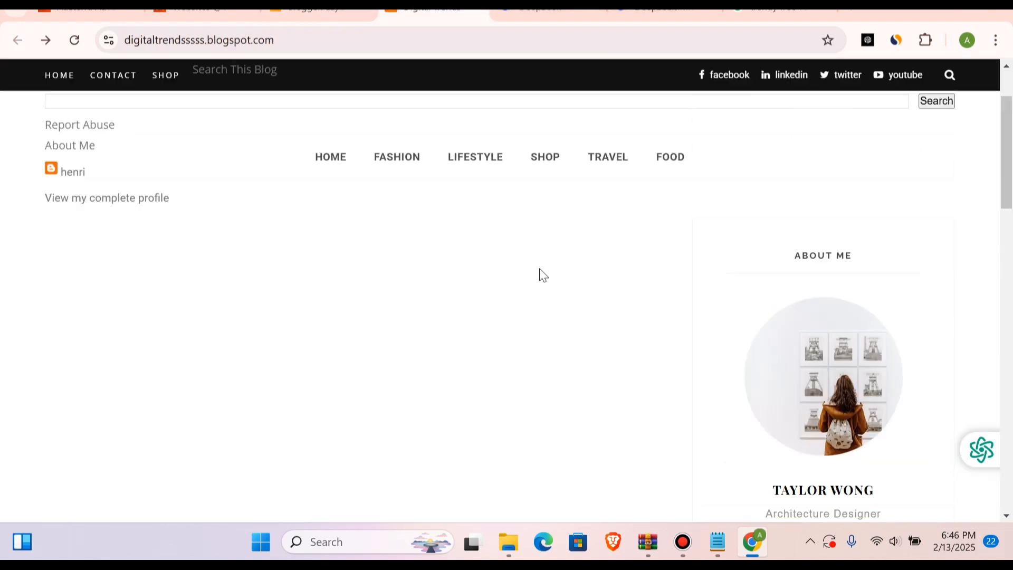
{"action": "left_click", "coordinate": [80, 42]}
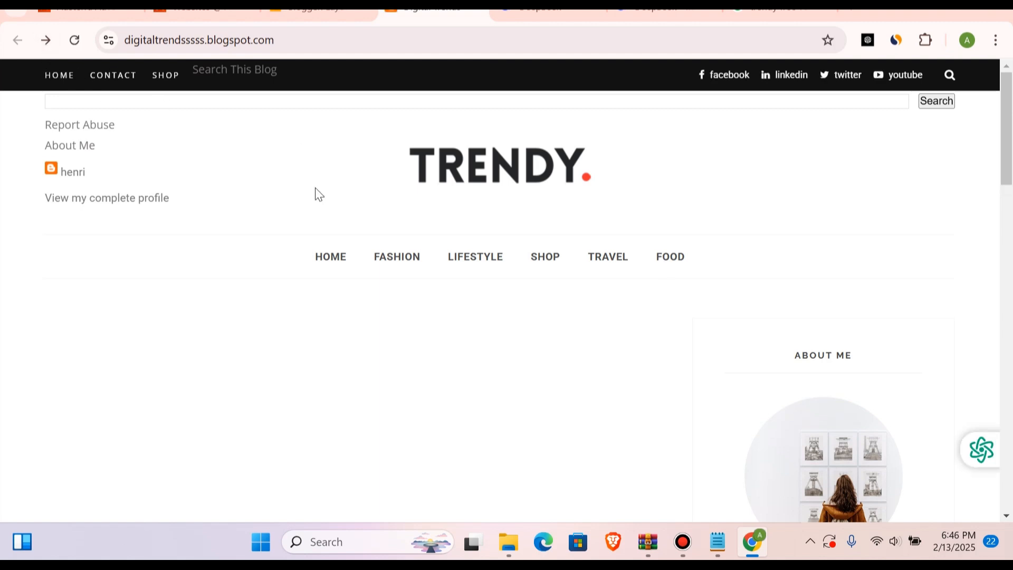
{"action": "left_click", "coordinate": [73, 41]}
{"action": "scroll", "coordinate": [502, 322], "scroll_direction": "down", "scroll_amount": 5}
{"action": "left_click", "coordinate": [665, 264]}
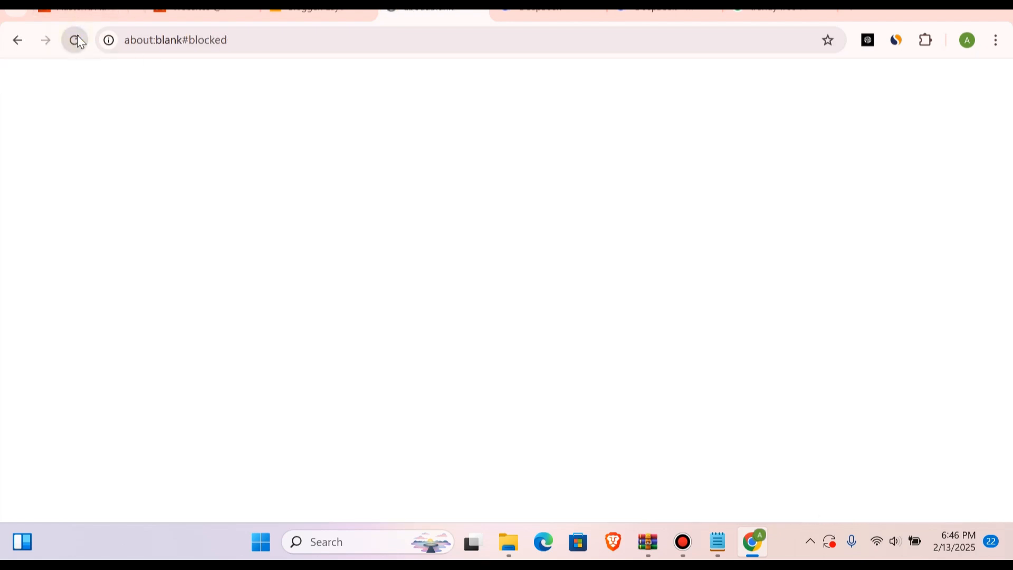
{"action": "left_click", "coordinate": [16, 41]}
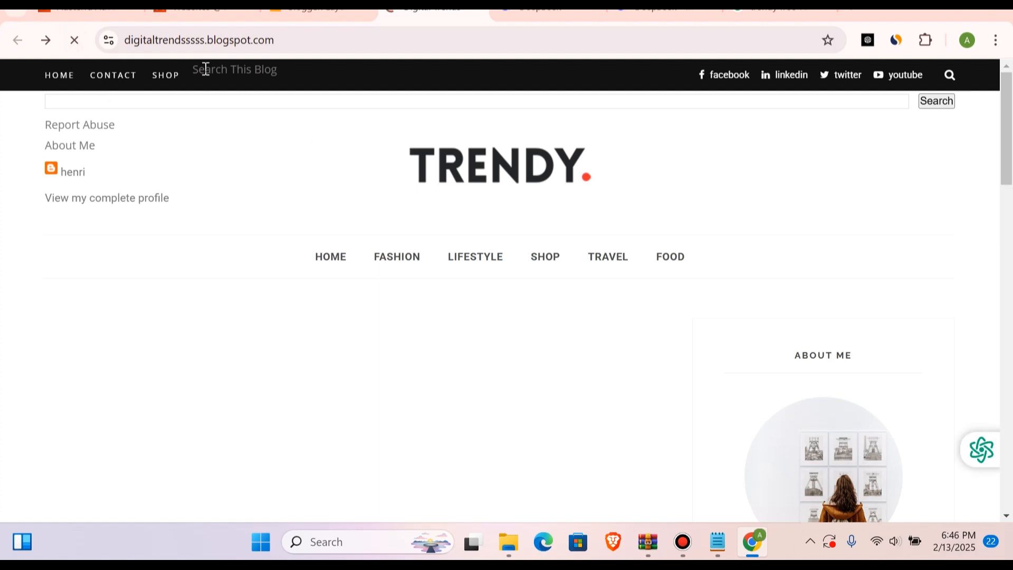
Step: Save the edited Menu link list and return to the live blog
{"action": "left_click", "coordinate": [372, 18]}
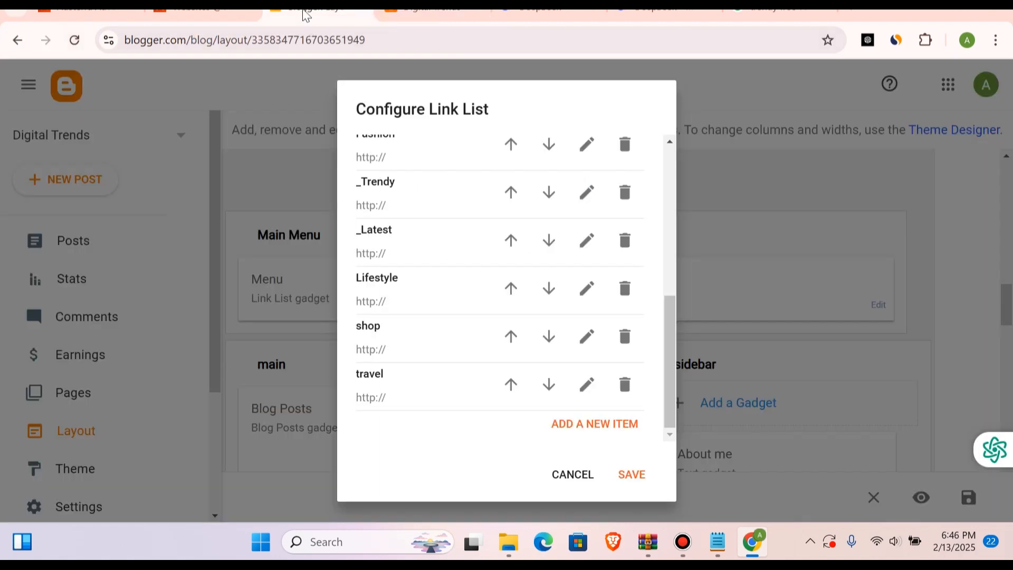
{"action": "left_click", "coordinate": [624, 476]}
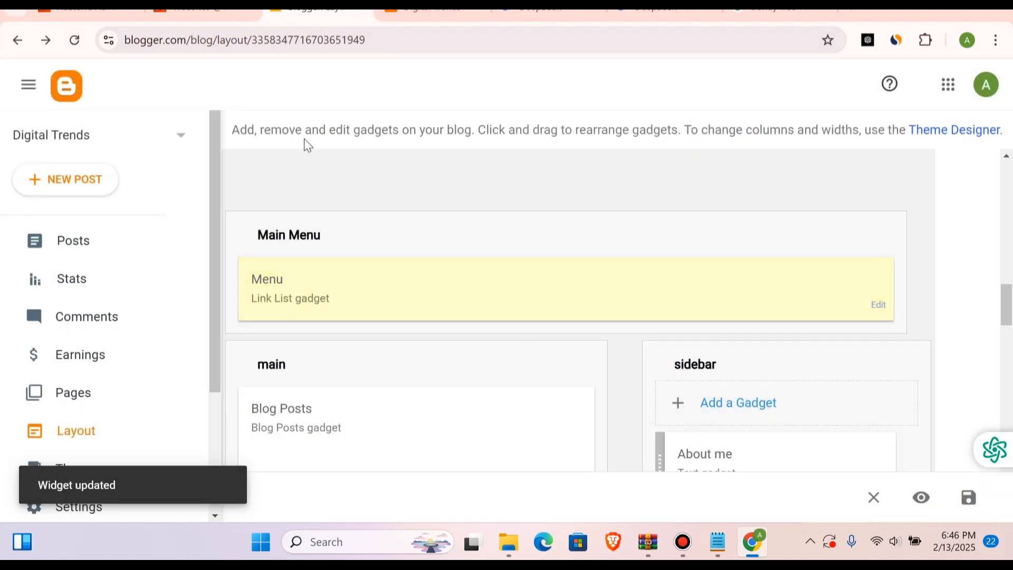
{"action": "left_click", "coordinate": [420, 12]}
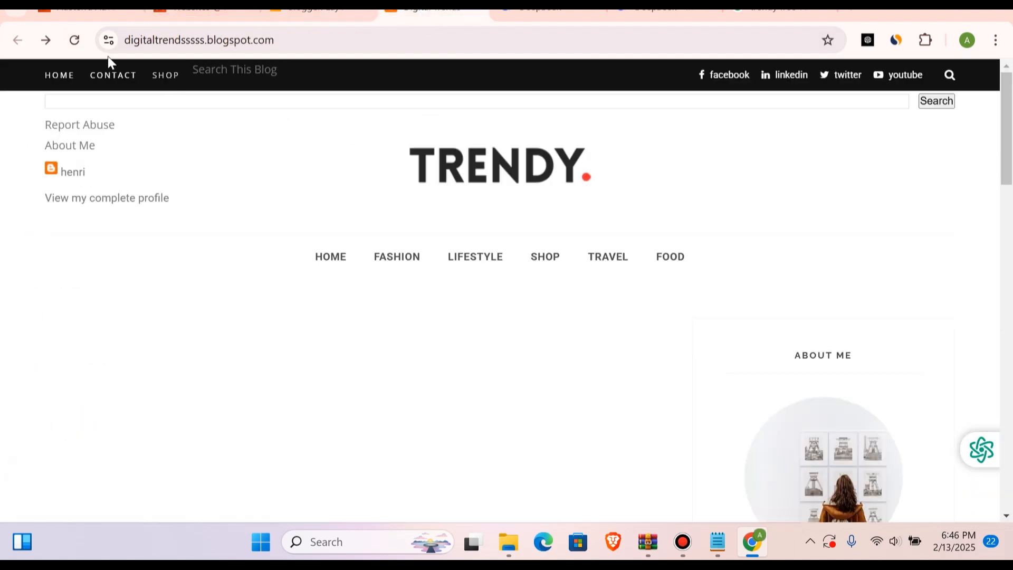
Step: Reload the live blog and review its navigation menu and lower page sections
{"action": "left_click", "coordinate": [82, 44]}
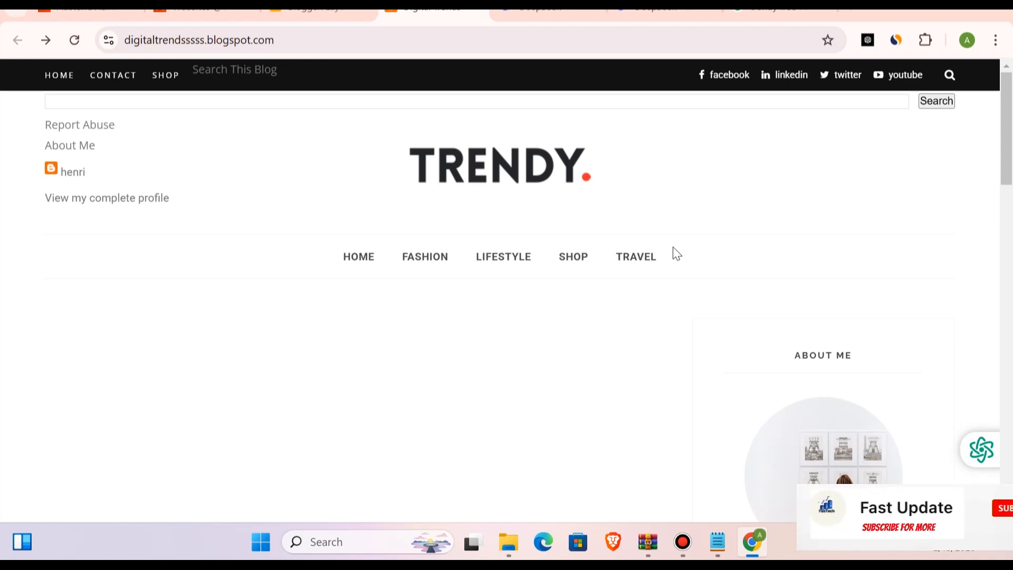
{"action": "scroll", "coordinate": [678, 253], "scroll_direction": "down", "scroll_amount": 10}
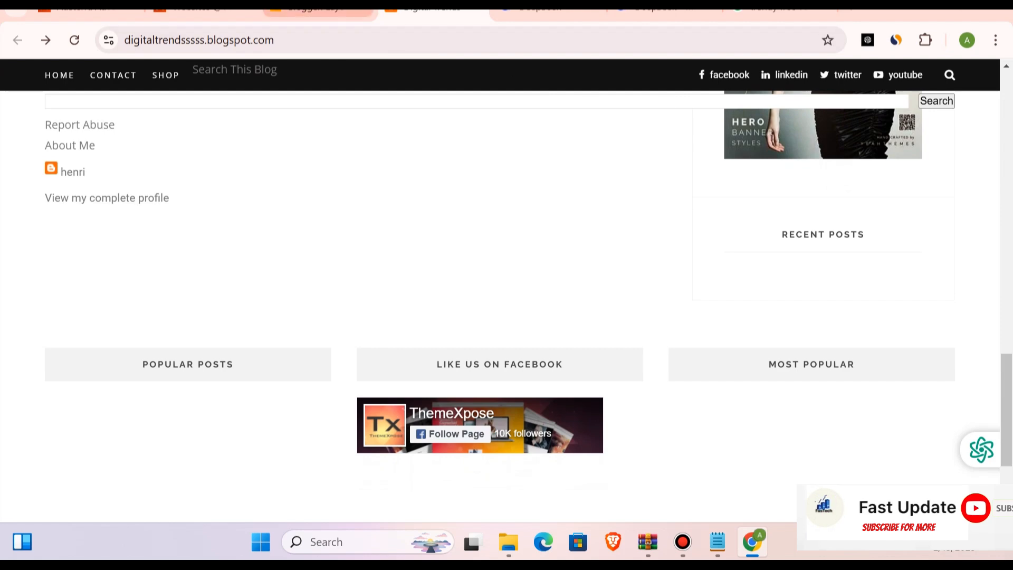
Step: Look over the gadgets in the blog's Layout in Blogger and open its Posts list
{"action": "left_click", "coordinate": [315, 6]}
{"action": "scroll", "coordinate": [477, 290], "scroll_direction": "down", "scroll_amount": 10}
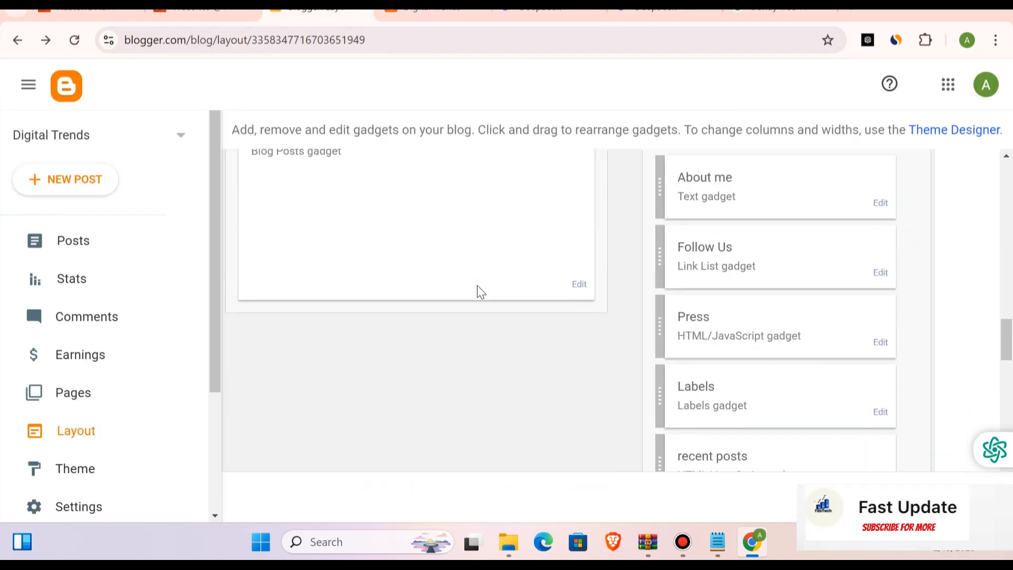
{"action": "scroll", "coordinate": [477, 290], "scroll_direction": "up", "scroll_amount": 9}
{"action": "scroll", "coordinate": [480, 293], "scroll_direction": "up", "scroll_amount": 5}
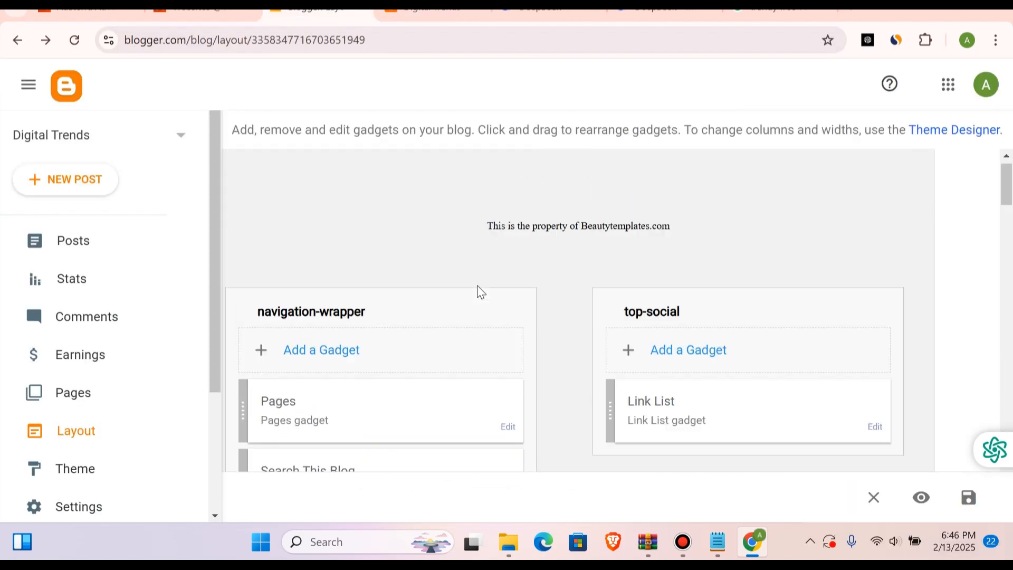
{"action": "scroll", "coordinate": [479, 292], "scroll_direction": "up", "scroll_amount": 1}
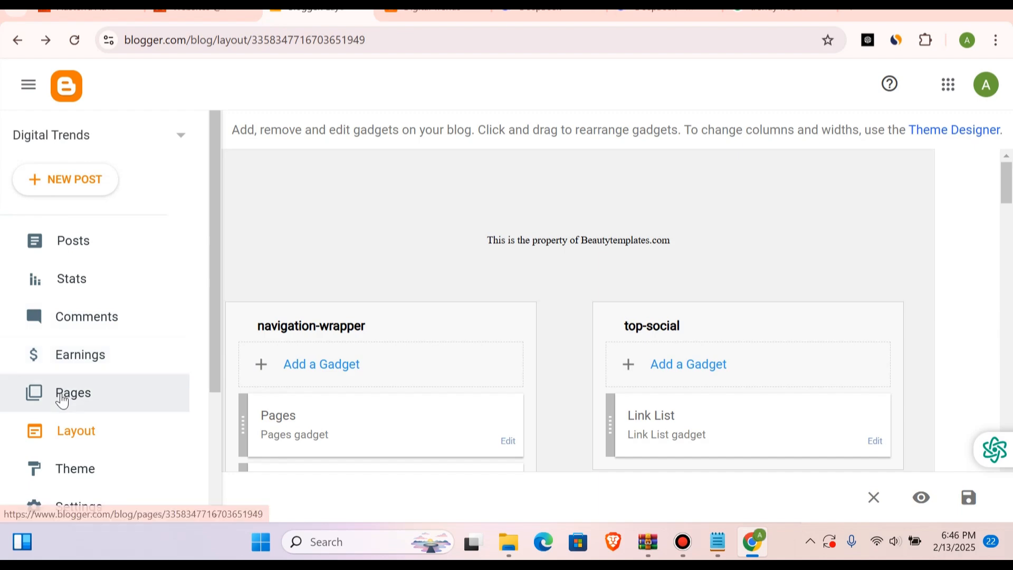
{"action": "left_click", "coordinate": [72, 233]}
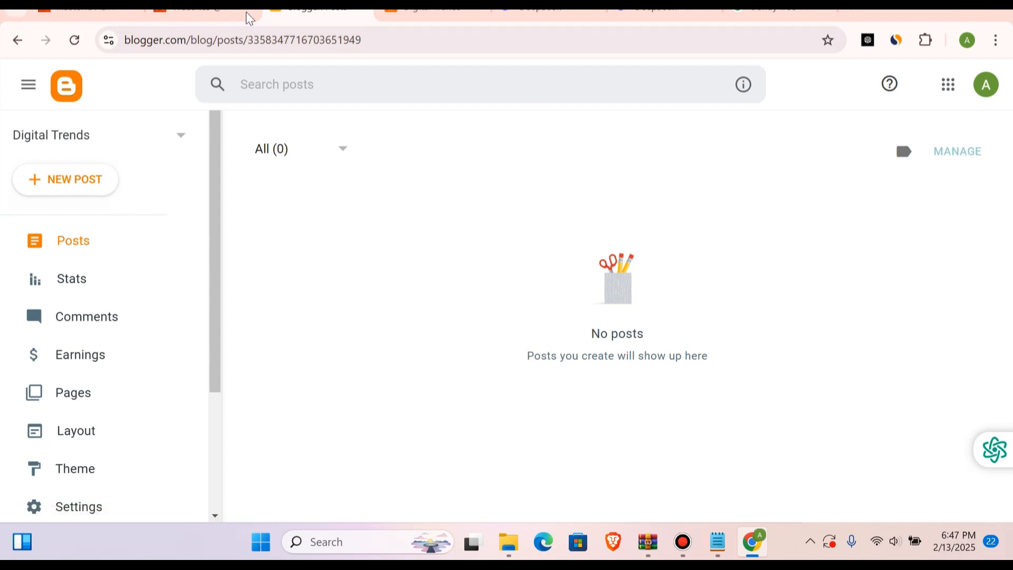
Step: Return to the live blog and copy its full web address
{"action": "left_click", "coordinate": [421, 12]}
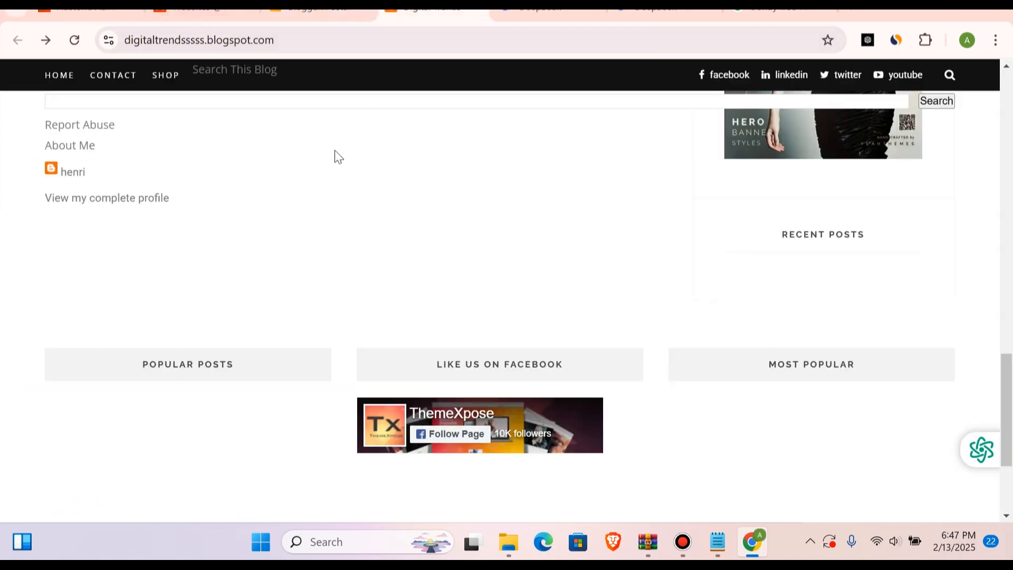
{"action": "double_click", "coordinate": [317, 41]}
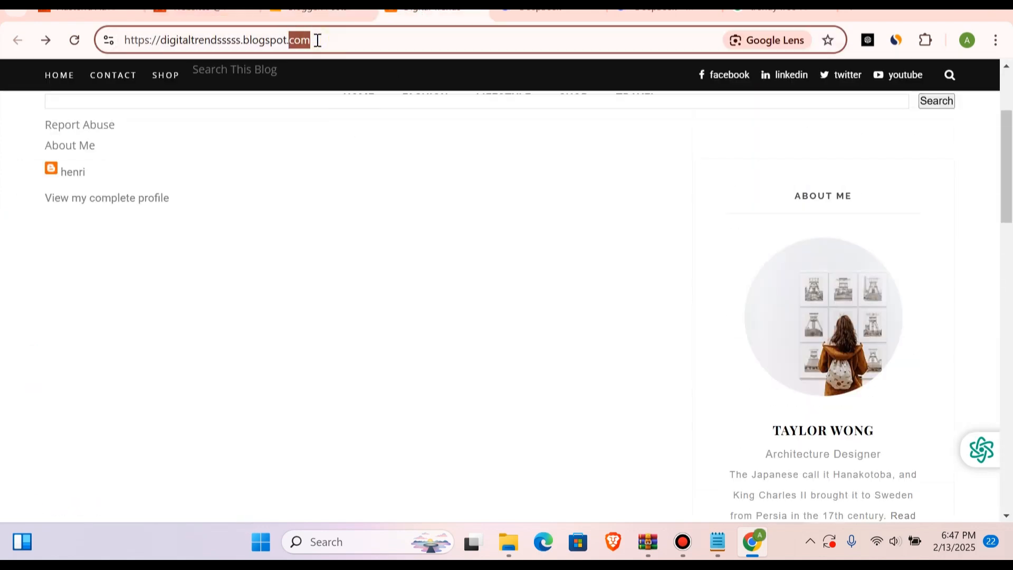
{"action": "triple_click", "coordinate": [335, 41]}
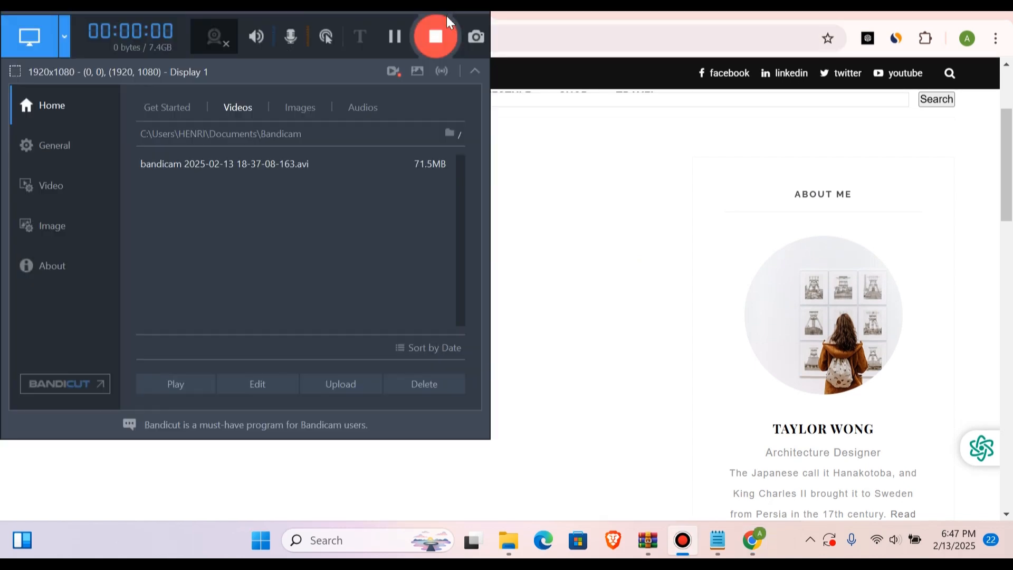
{"action": "left_click", "coordinate": [446, 8]}
{"action": "left_click", "coordinate": [378, 35]}
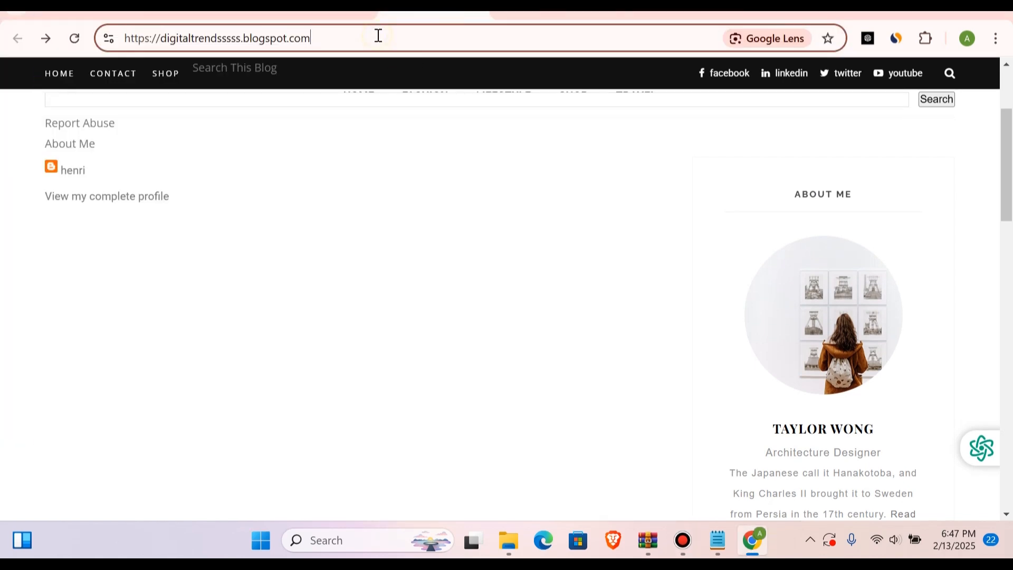
{"action": "double_click", "coordinate": [378, 35]}
{"action": "triple_click", "coordinate": [379, 35]}
{"action": "key", "text": "ctrl+c"}
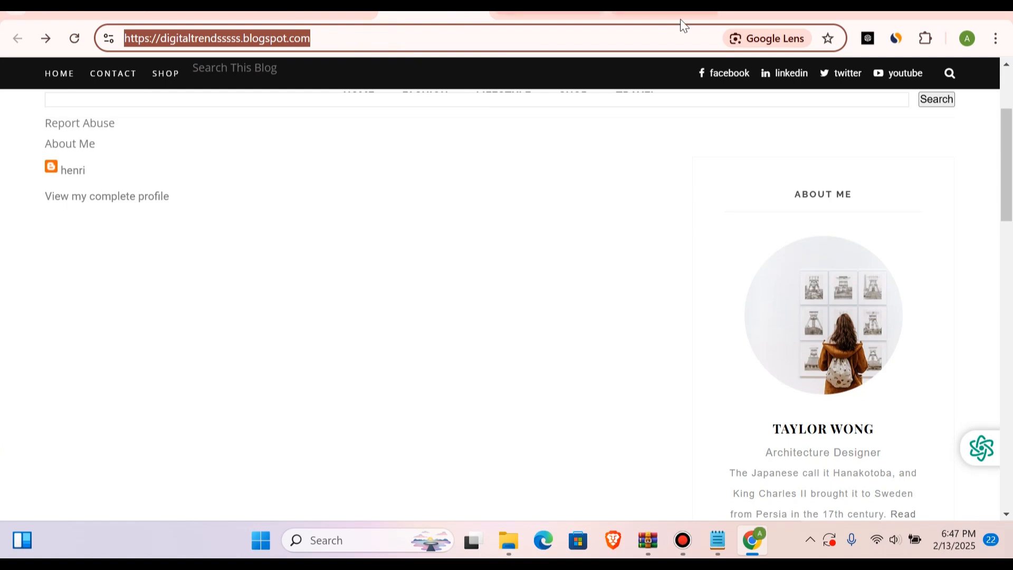
Step: Go to adsterra.com and log in as a publisher
{"action": "type", "text": "adsterra.com"}
{"action": "key", "text": "Return"}
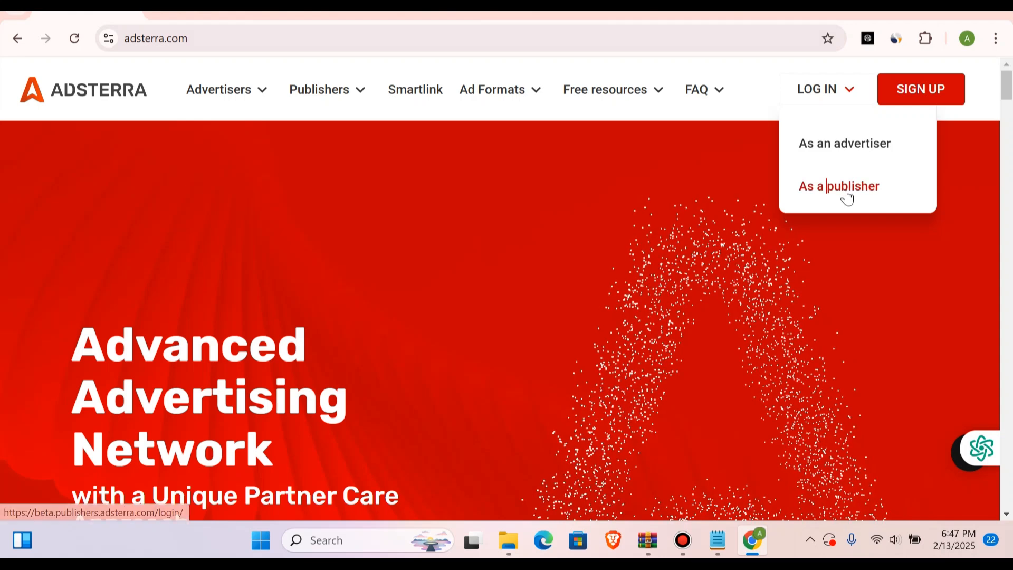
{"action": "left_click", "coordinate": [826, 186]}
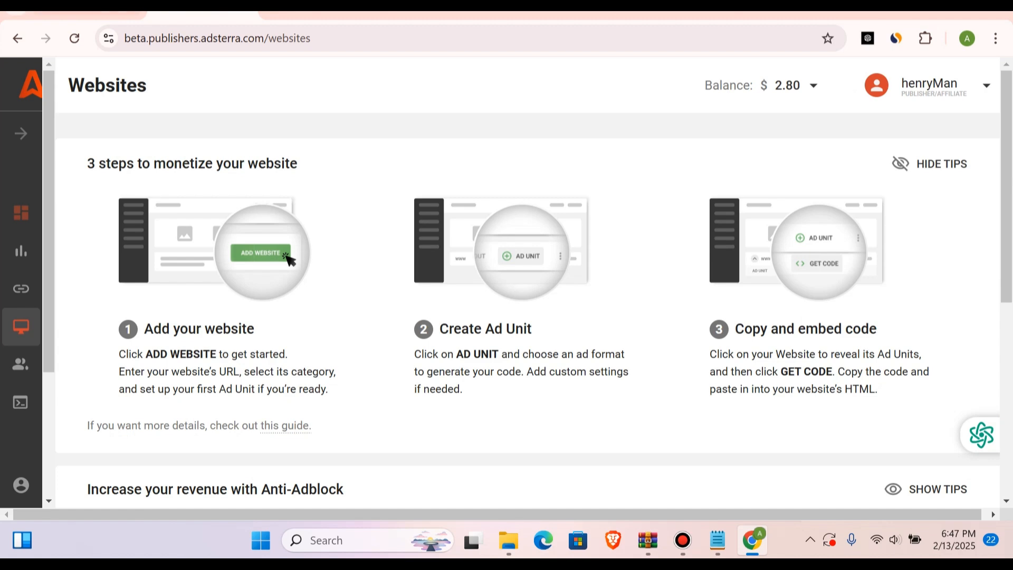
Step: Start adding a new website on Adsterra's Websites page and enter the copied Digital Trends blog address
{"action": "left_click", "coordinate": [21, 133]}
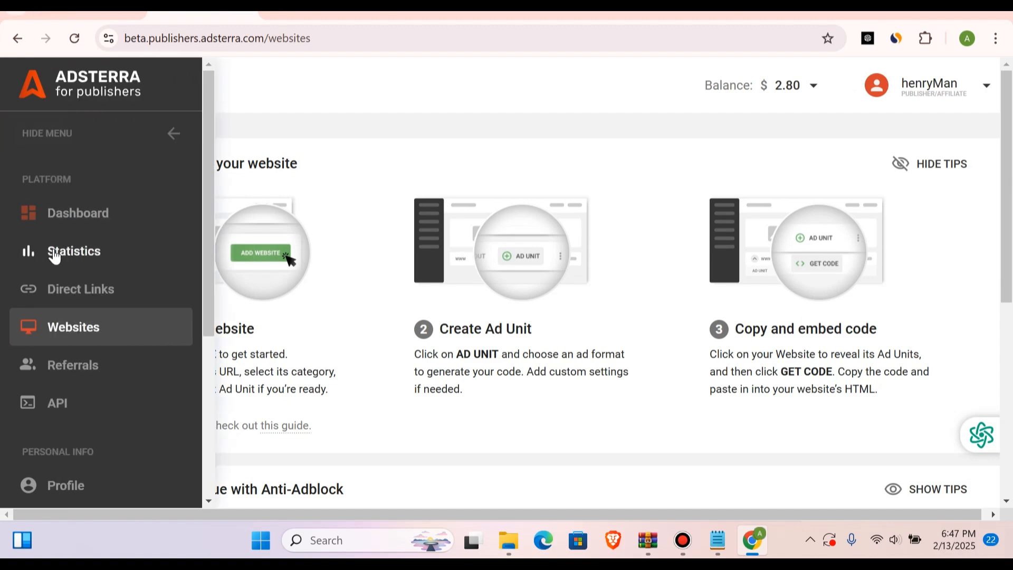
{"action": "left_click", "coordinate": [80, 338]}
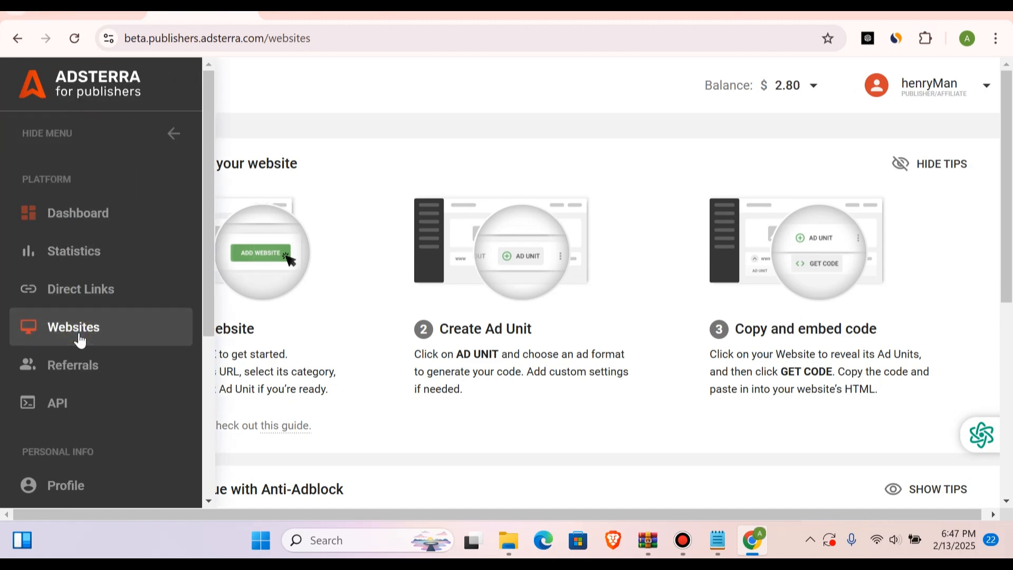
{"action": "scroll", "coordinate": [384, 342], "scroll_direction": "down", "scroll_amount": 5}
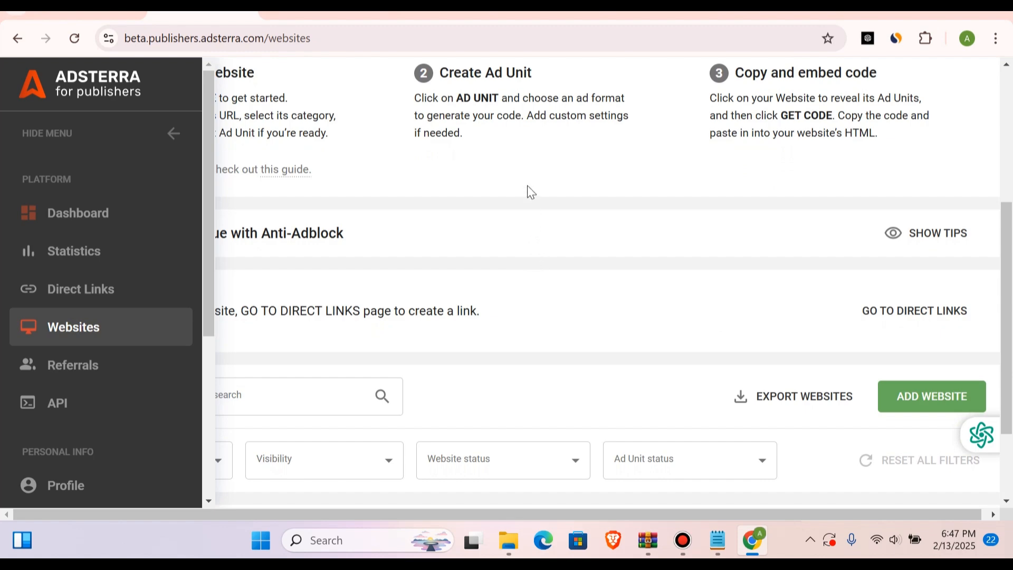
{"action": "left_click", "coordinate": [962, 394]}
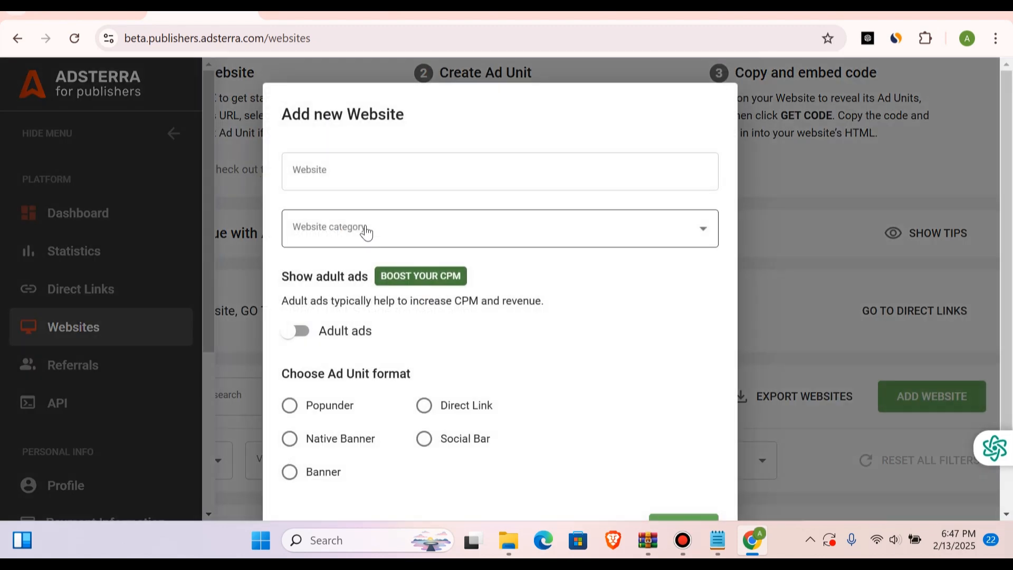
{"action": "left_click", "coordinate": [346, 158]}
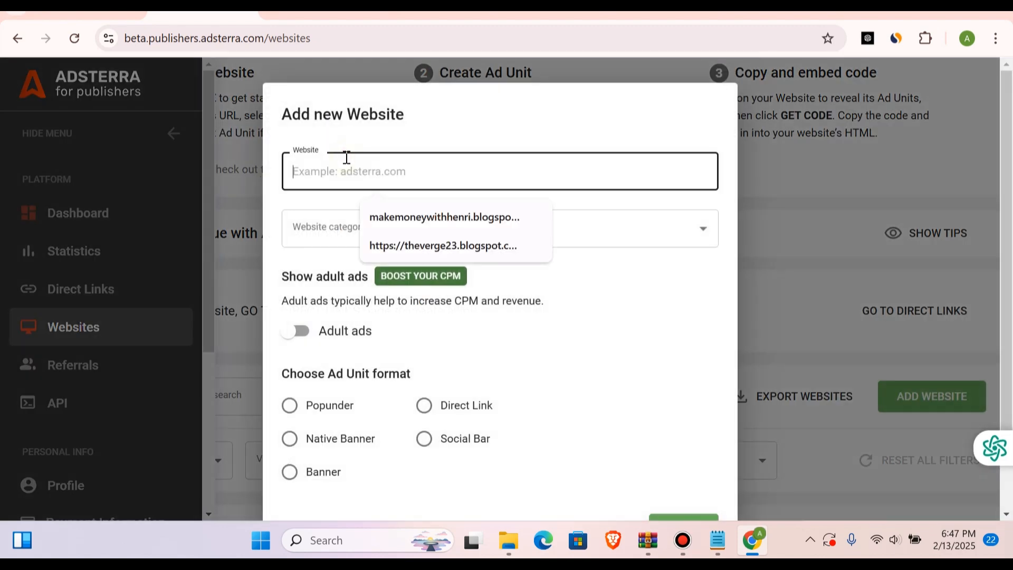
{"action": "key", "text": "ctrl+v"}
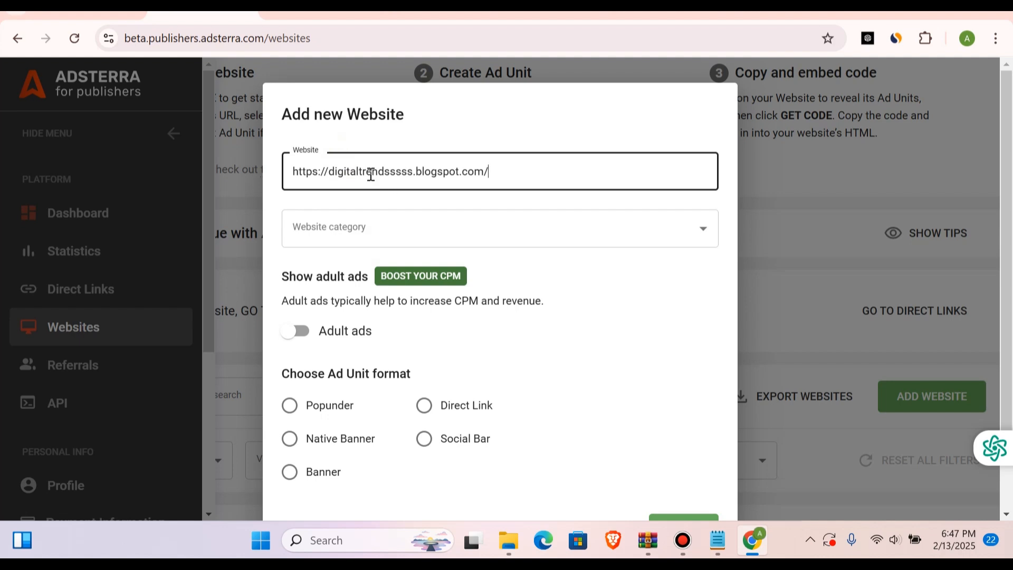
Step: Set the website category to Social and the ad unit format to Popunder, and submit the website for review
{"action": "left_click", "coordinate": [356, 228]}
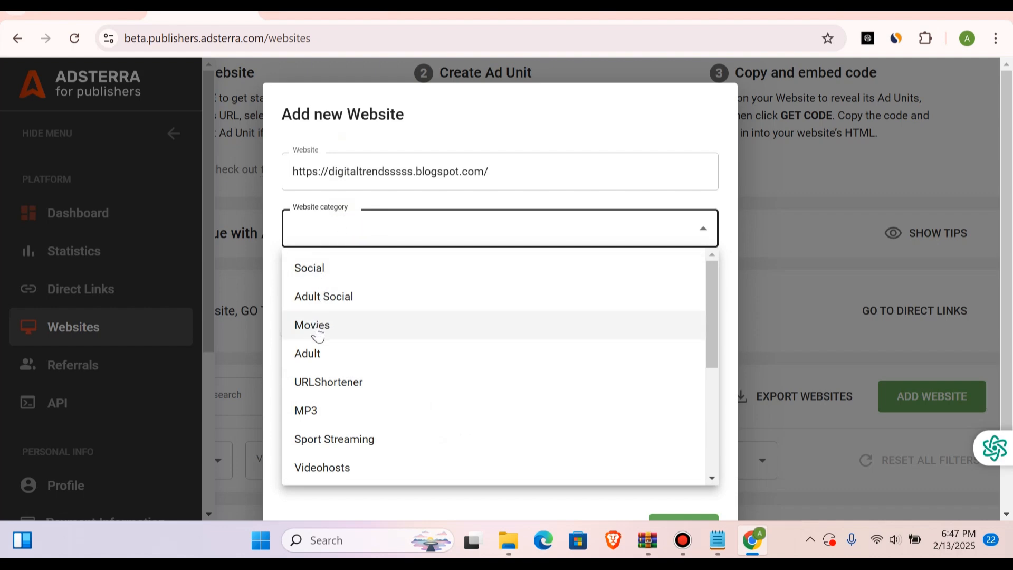
{"action": "left_click", "coordinate": [328, 272]}
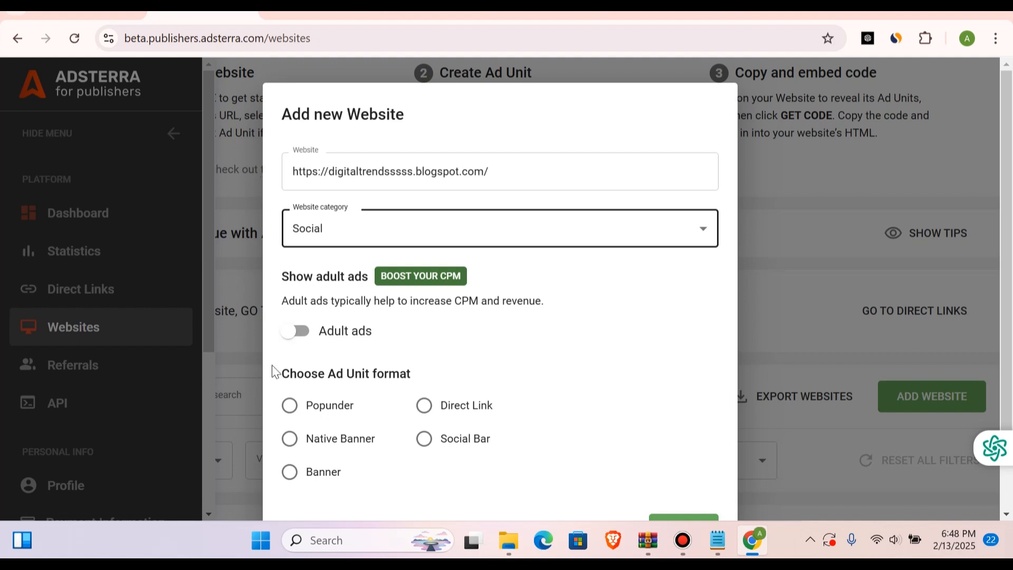
{"action": "left_click", "coordinate": [284, 411]}
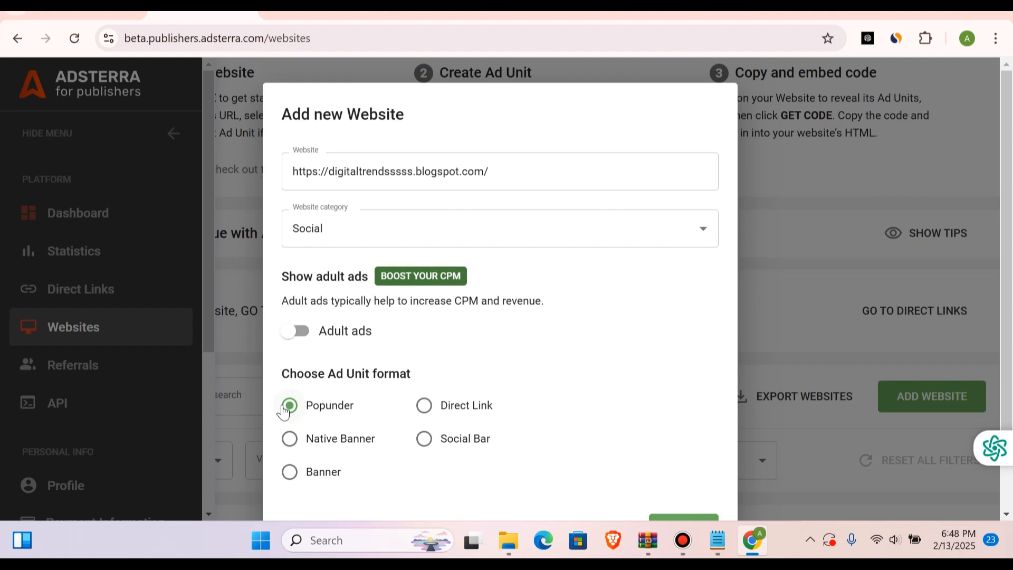
{"action": "scroll", "coordinate": [285, 414], "scroll_direction": "down", "scroll_amount": 2}
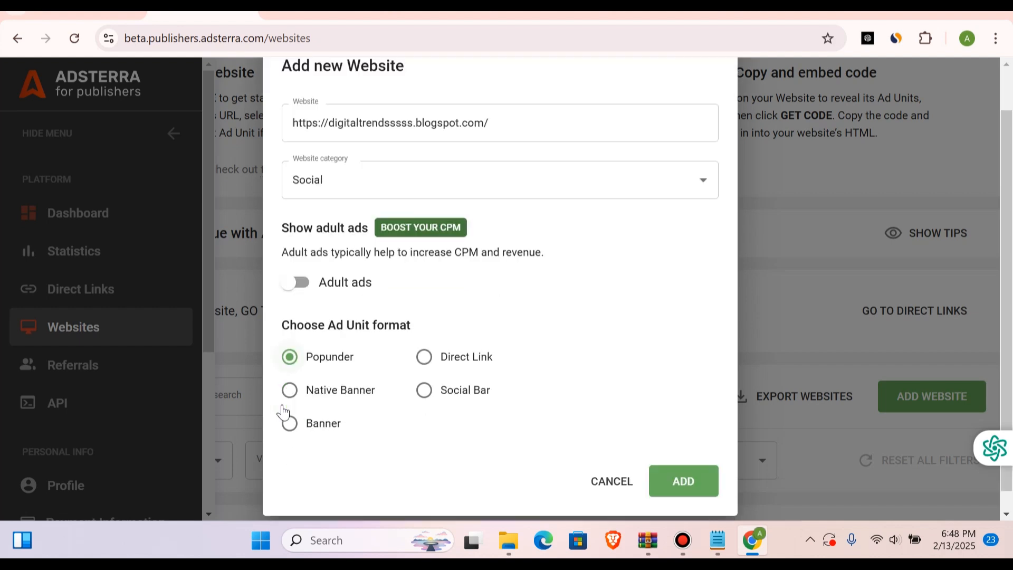
{"action": "left_click", "coordinate": [664, 457]}
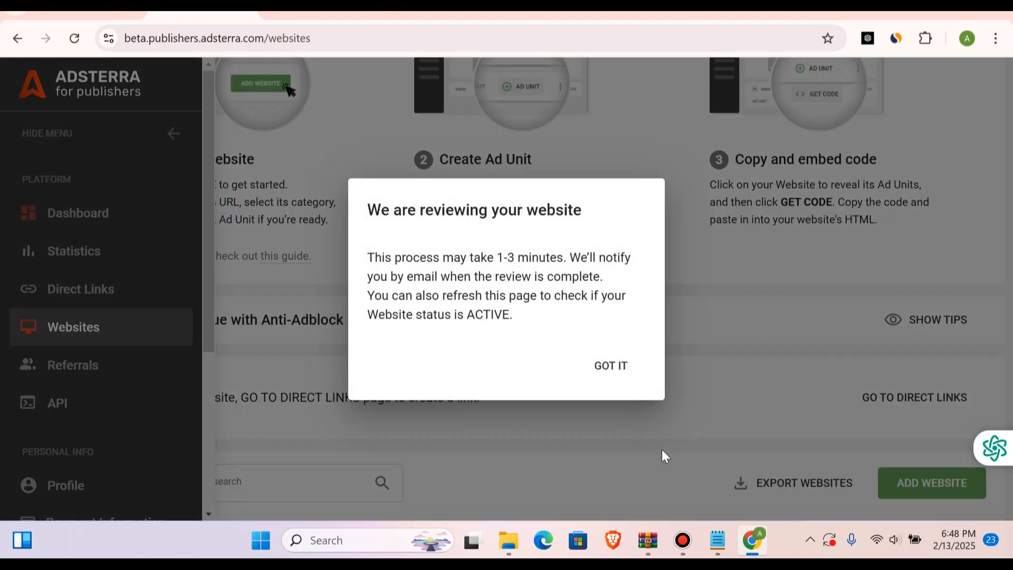
{"action": "left_click", "coordinate": [612, 370]}
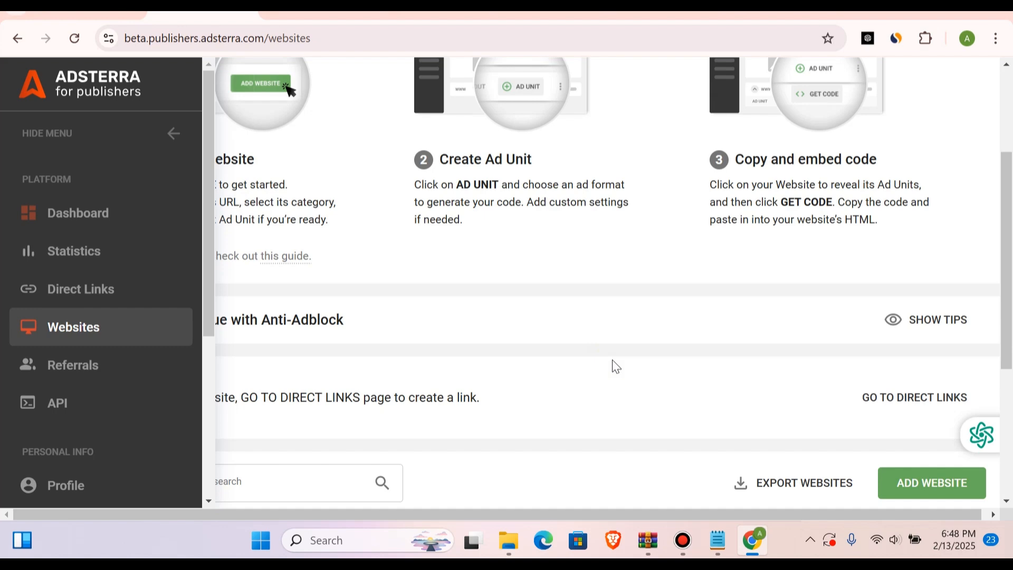
Step: Collapse the side menu, reload the Websites page and check the website list for the newly added blog
{"action": "left_click", "coordinate": [172, 135]}
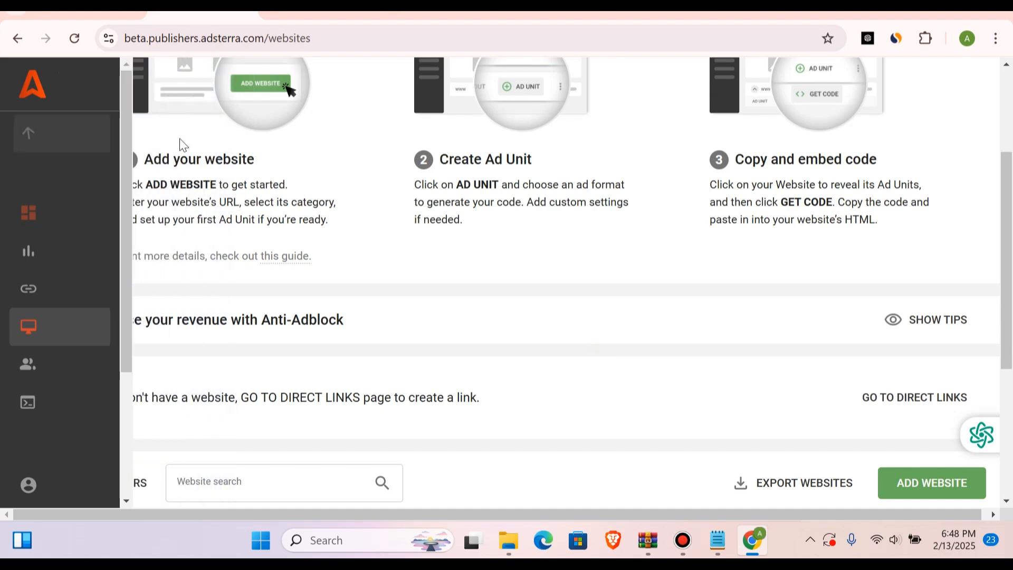
{"action": "scroll", "coordinate": [369, 248], "scroll_direction": "down", "scroll_amount": 5}
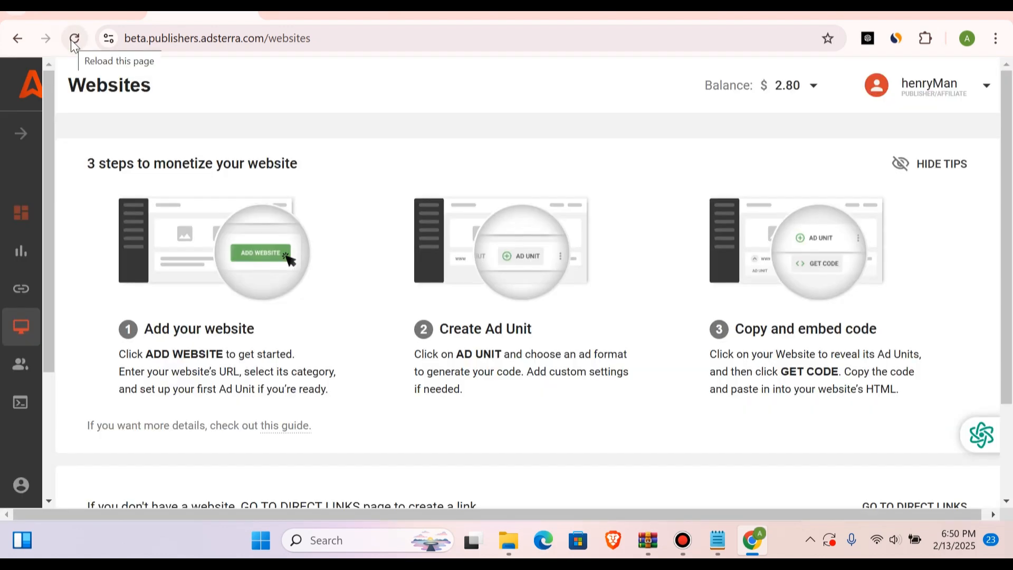
{"action": "scroll", "coordinate": [285, 273], "scroll_direction": "down", "scroll_amount": 3}
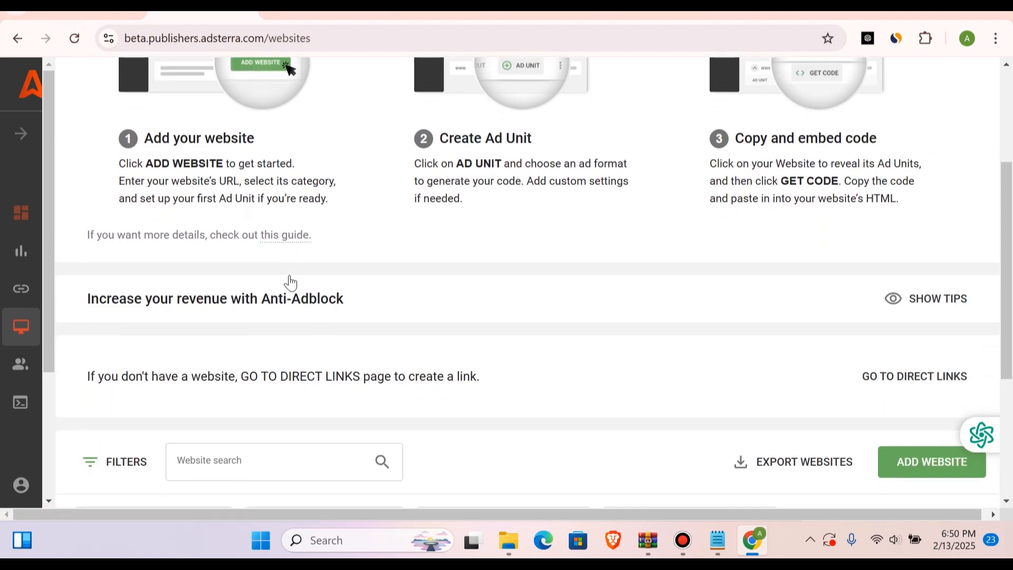
{"action": "scroll", "coordinate": [291, 283], "scroll_direction": "down", "scroll_amount": 4}
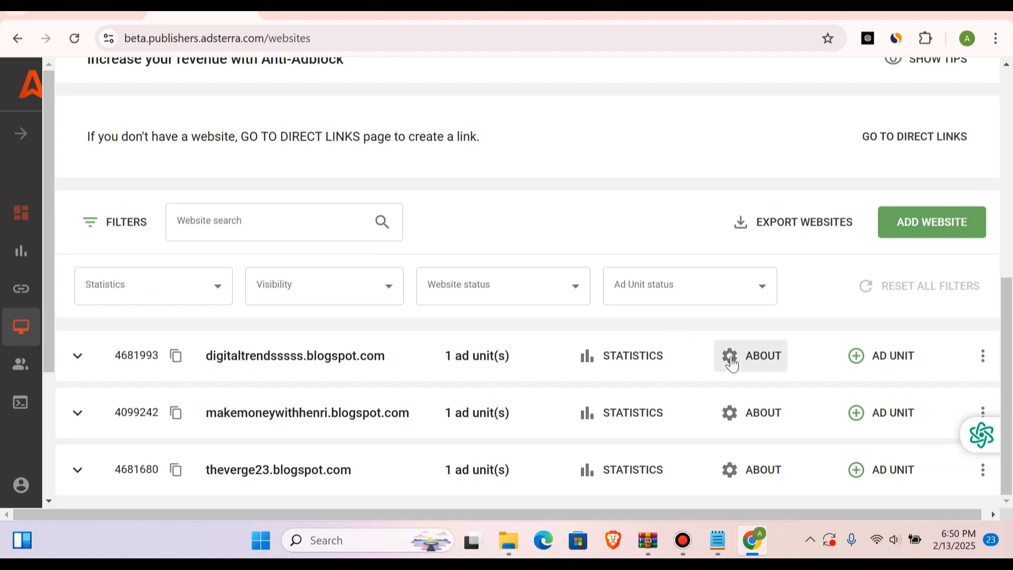
{"action": "left_click", "coordinate": [889, 358]}
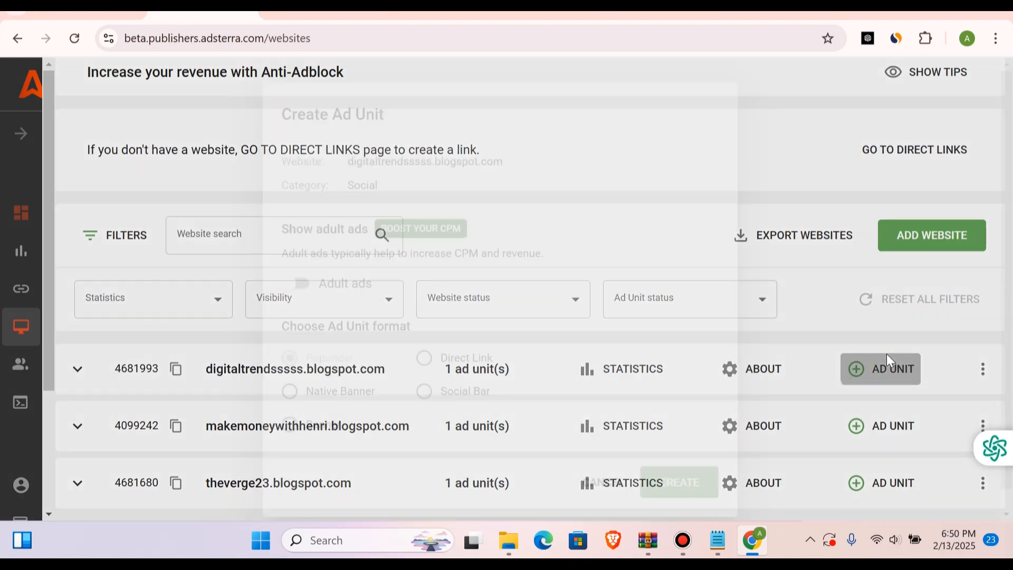
{"action": "left_click", "coordinate": [605, 482]}
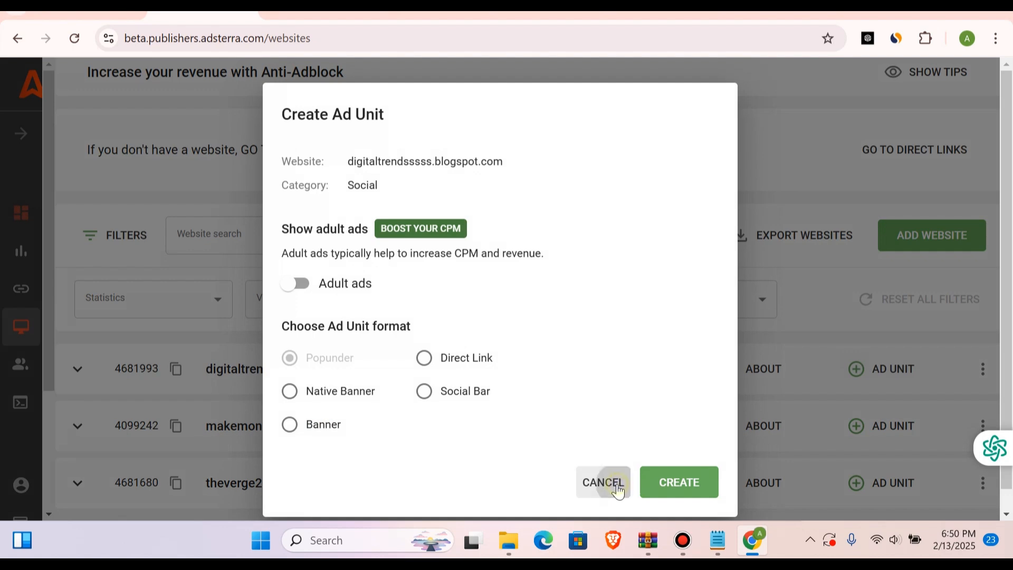
{"action": "left_click", "coordinate": [983, 370]}
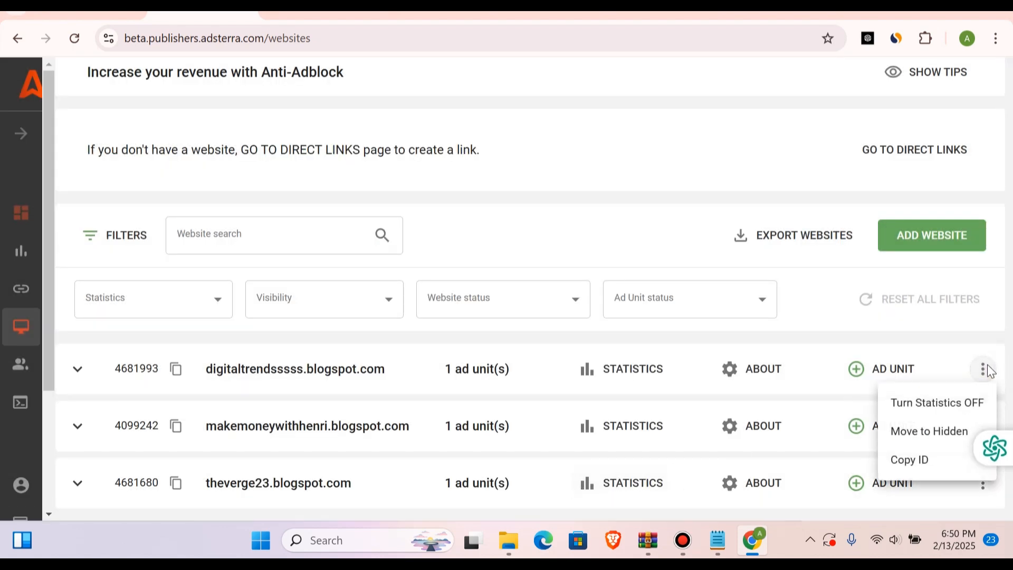
{"action": "left_click", "coordinate": [689, 231]}
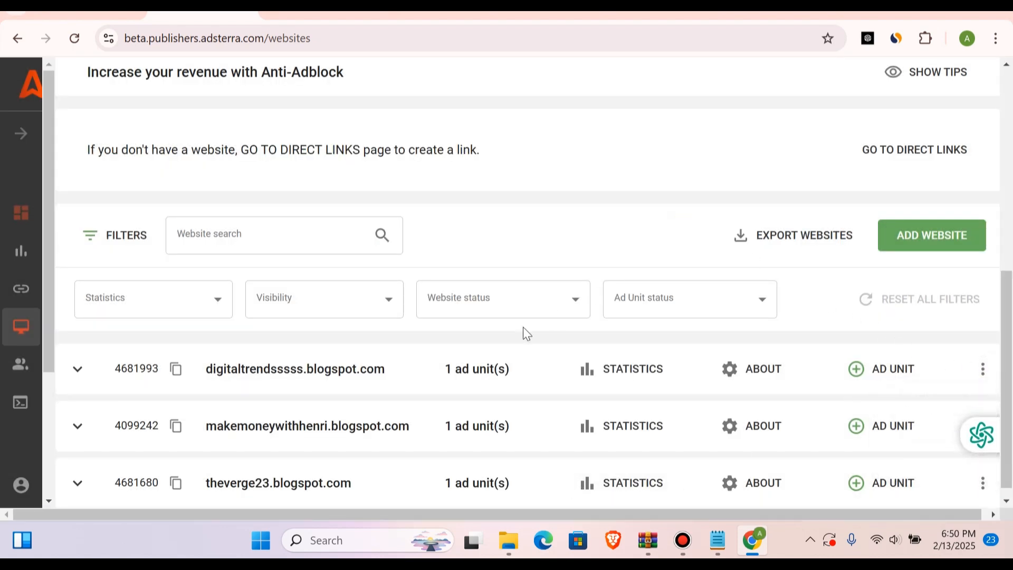
Step: Expand the Digital Trends blog's entry in the website list to show its ad units
{"action": "left_click", "coordinate": [376, 375]}
{"action": "left_click", "coordinate": [407, 377]}
{"action": "scroll", "coordinate": [316, 375], "scroll_direction": "down", "scroll_amount": 1}
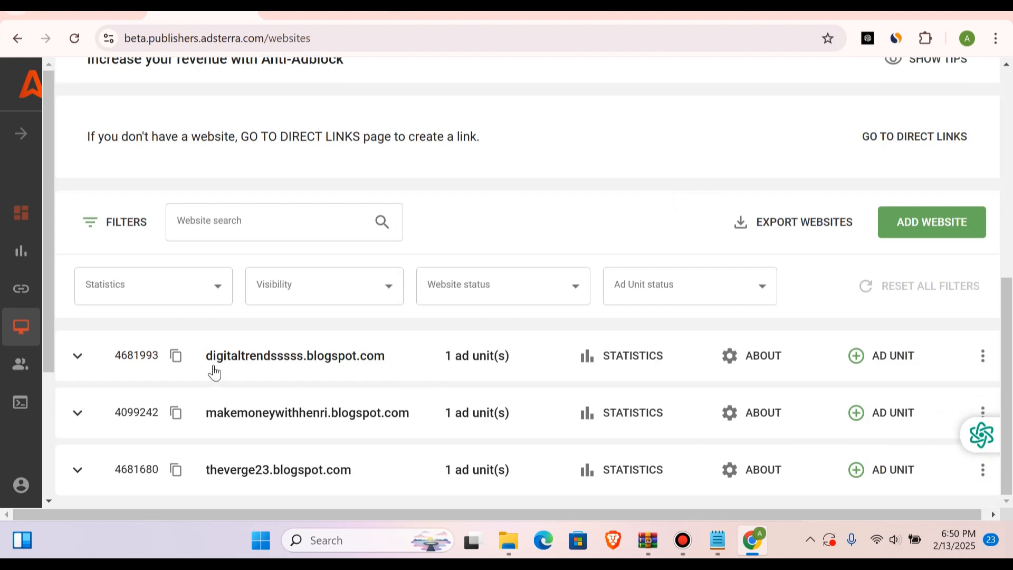
{"action": "left_click", "coordinate": [77, 358]}
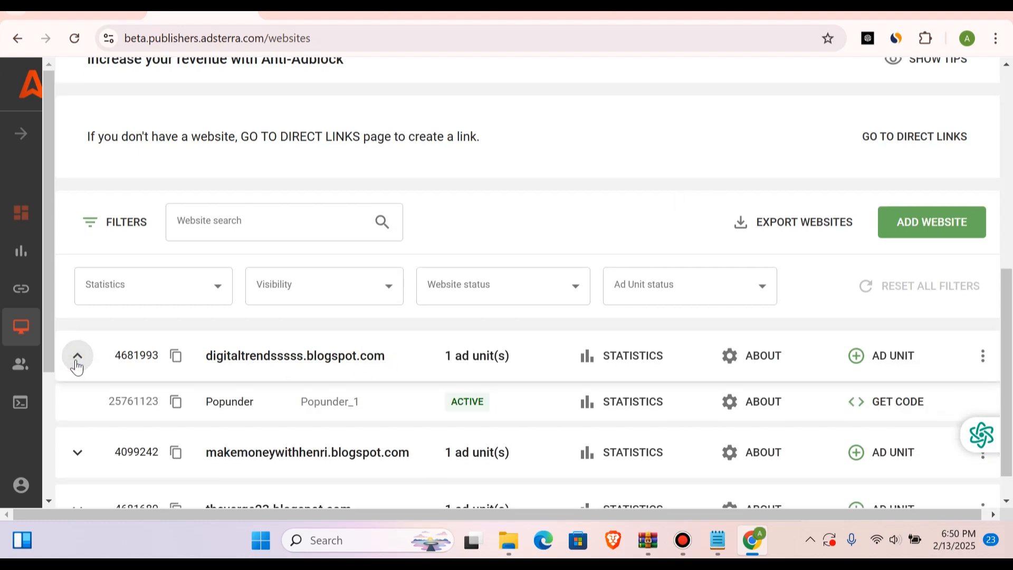
Step: Collapse and re-expand the Digital Trends blog's entry and open the code snippet of its Popunder ad unit
{"action": "left_click", "coordinate": [77, 359]}
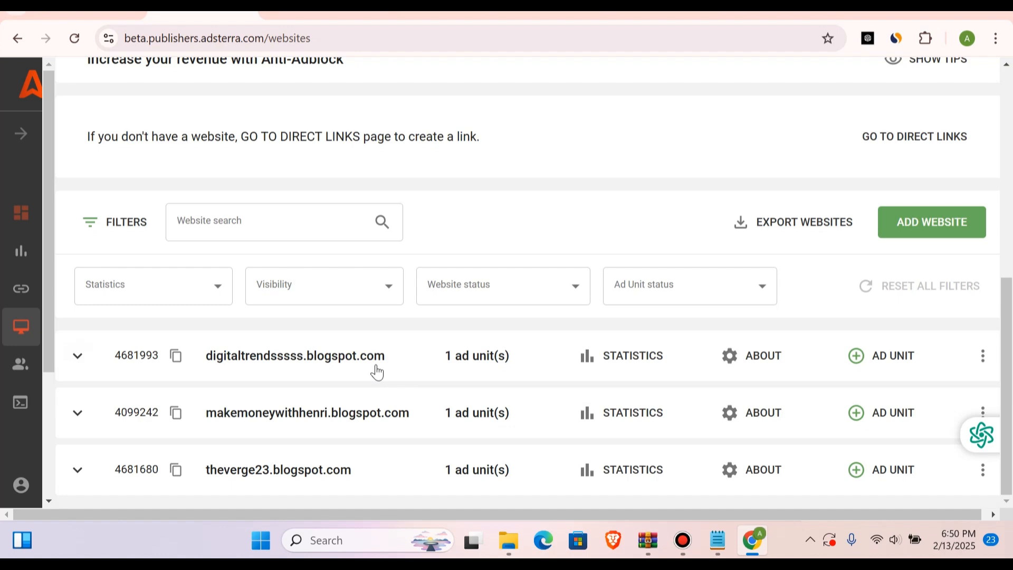
{"action": "left_click", "coordinate": [74, 364]}
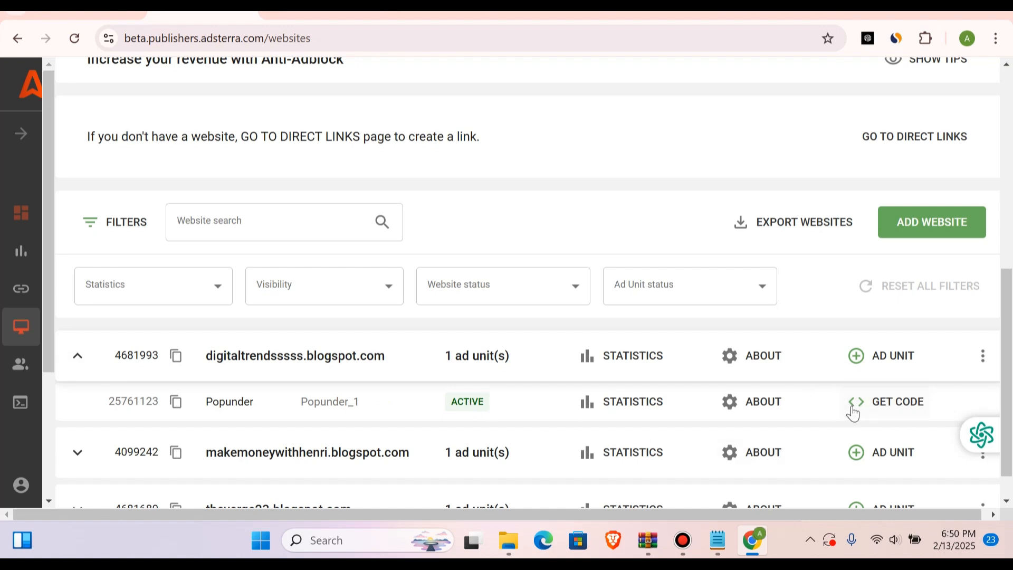
{"action": "left_click", "coordinate": [888, 408]}
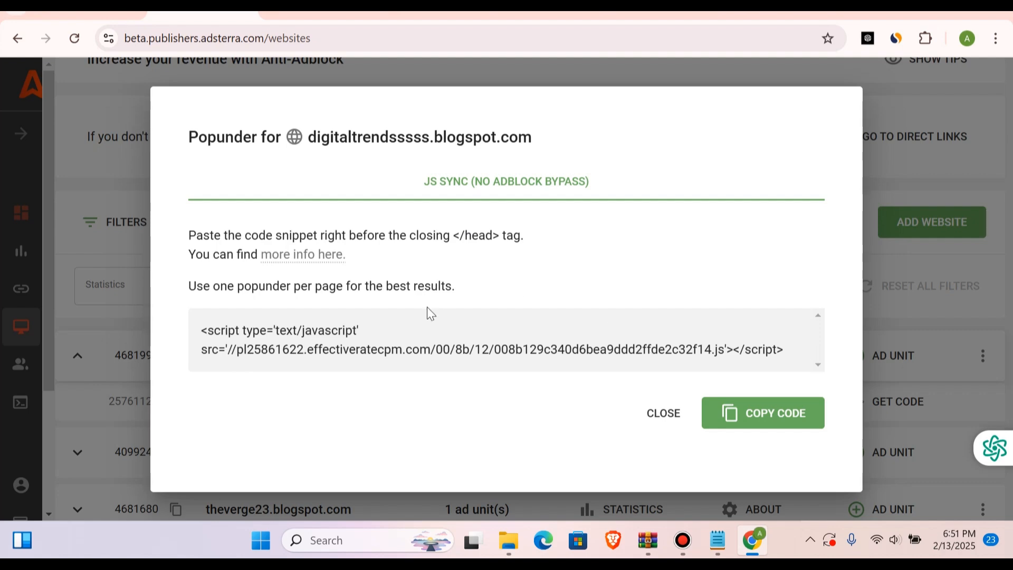
Step: Switch to Blogger and open the Digital Trends blog's theme for HTML editing
{"action": "left_click", "coordinate": [317, 13]}
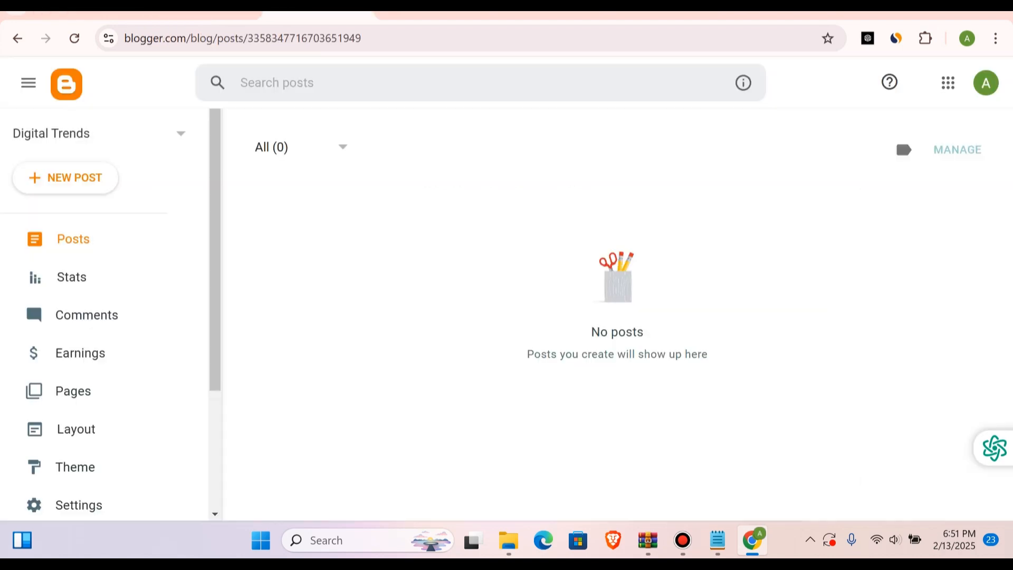
{"action": "left_click", "coordinate": [419, 12]}
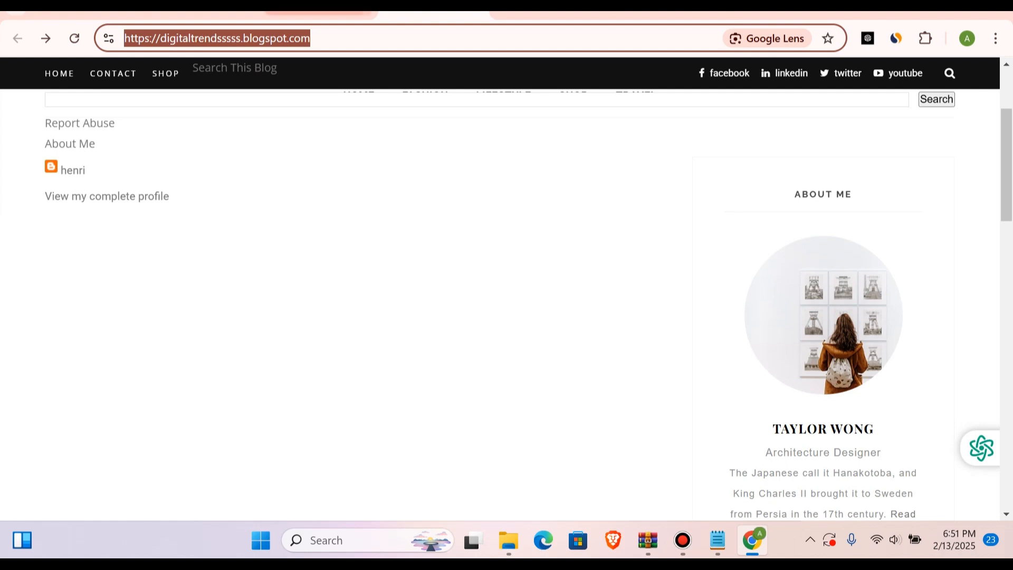
{"action": "left_click", "coordinate": [316, 12]}
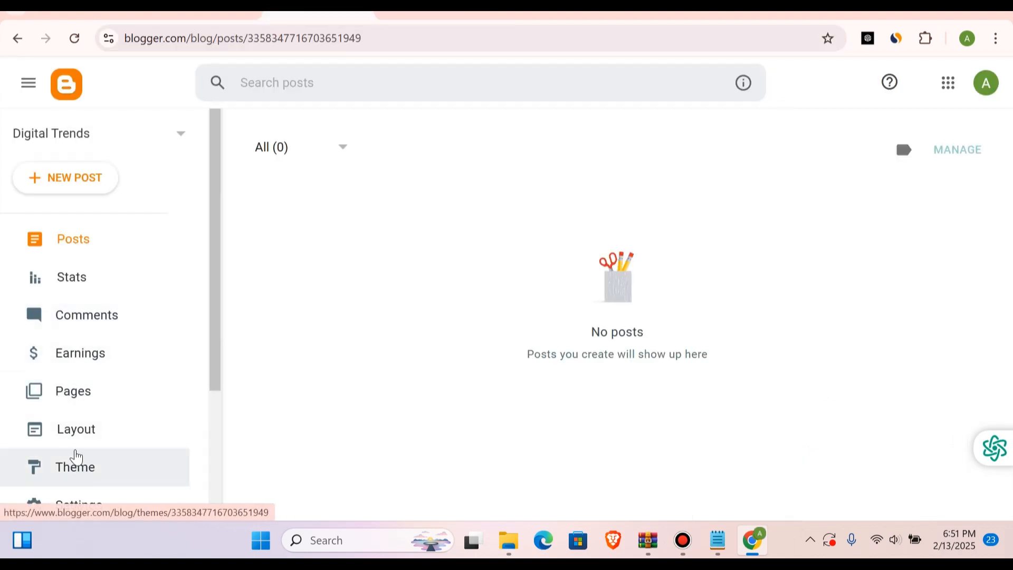
{"action": "left_click", "coordinate": [72, 434]}
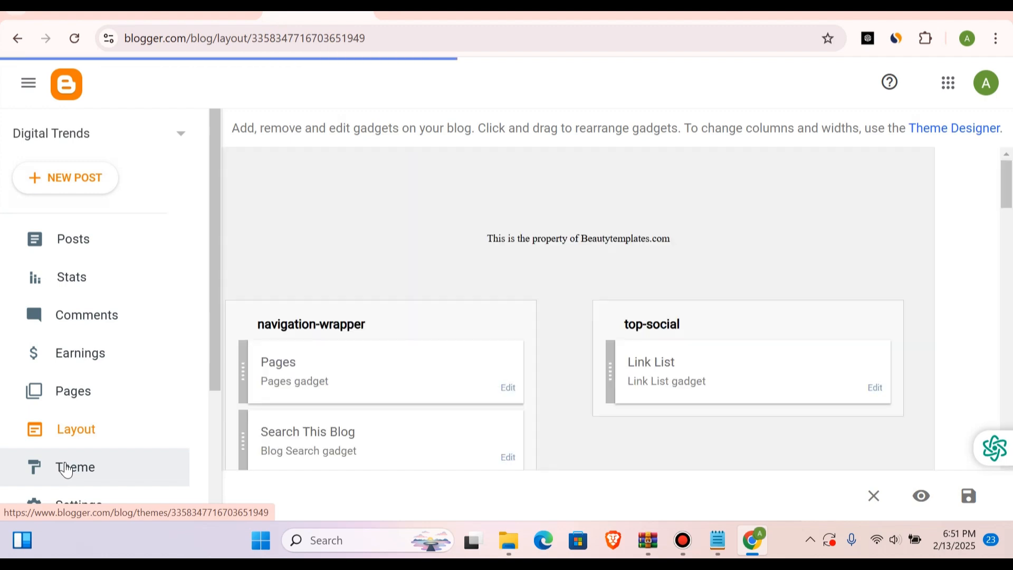
{"action": "left_click", "coordinate": [63, 467]}
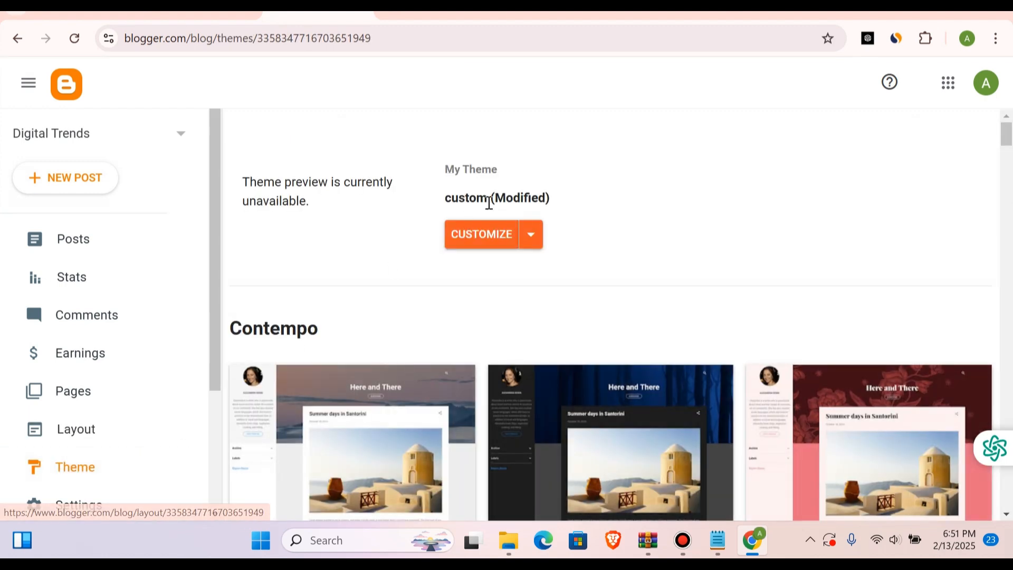
{"action": "left_click", "coordinate": [531, 236]}
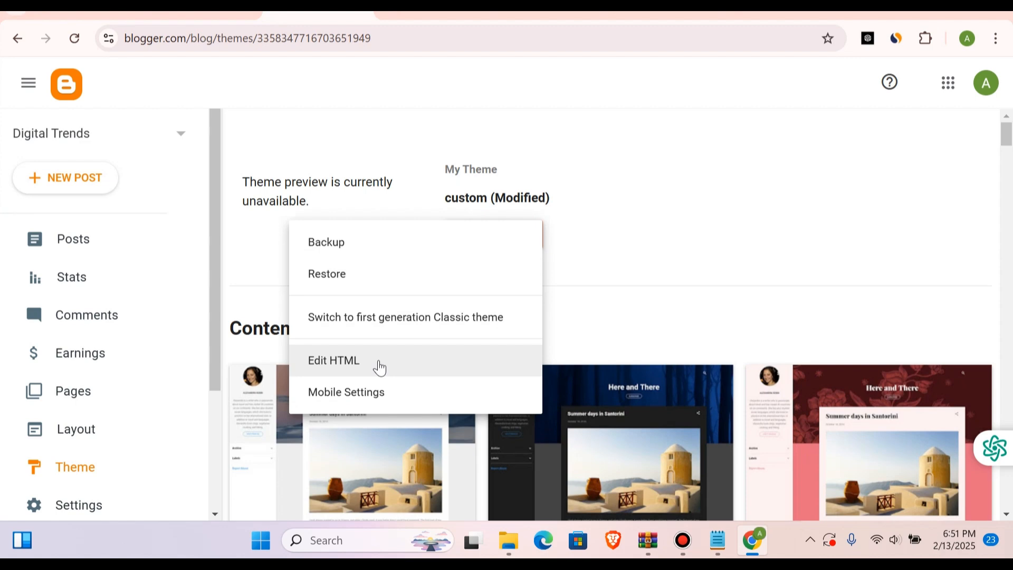
{"action": "left_click", "coordinate": [380, 364]}
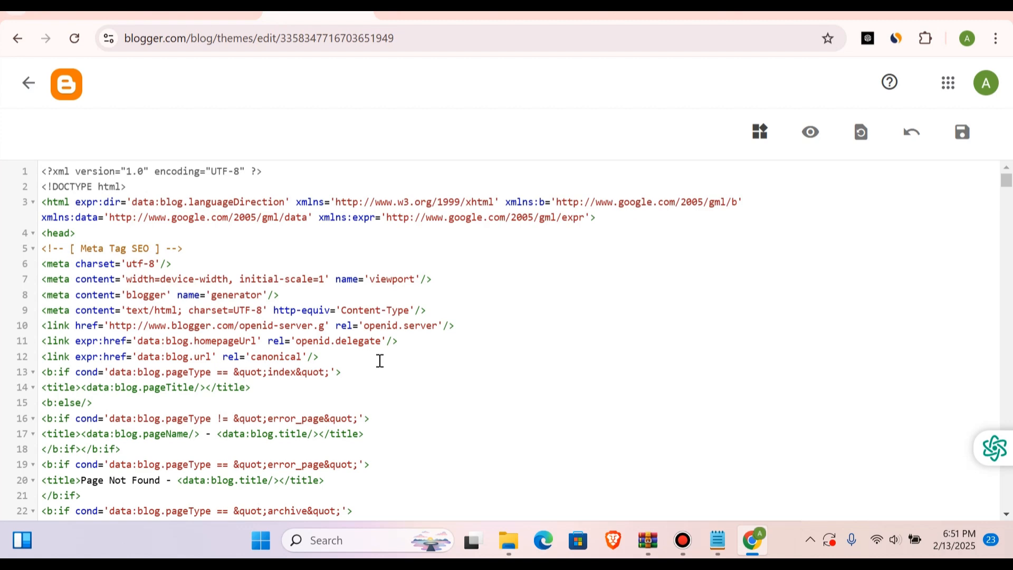
Step: Copy the closing </head> tag from Adsterra's Popunder instructions and search the Blogger theme's HTML for it
{"action": "left_click", "coordinate": [797, 343]}
{"action": "key", "text": "ctrl+f"}
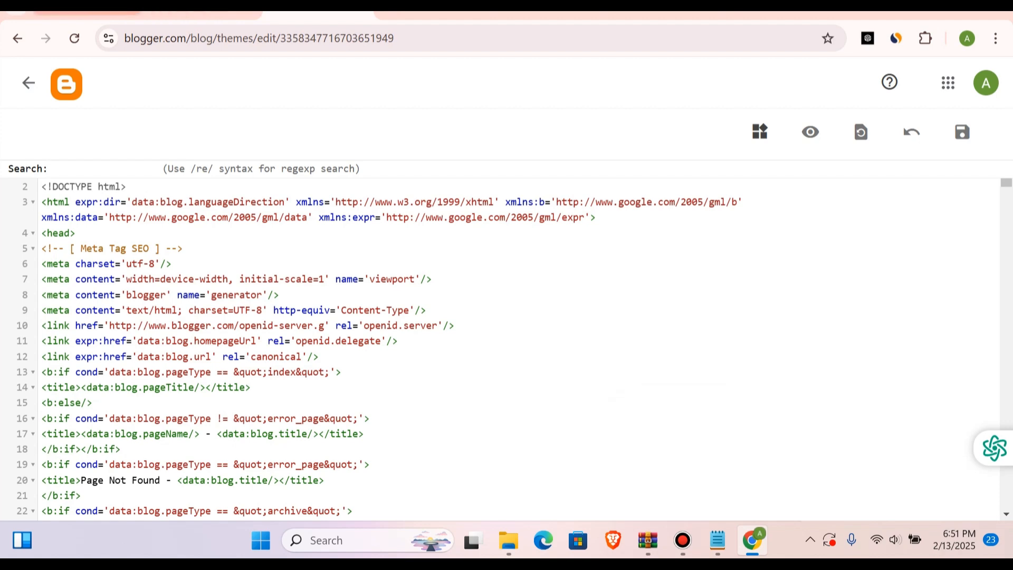
{"action": "left_click", "coordinate": [127, 15]}
{"action": "left_click", "coordinate": [201, 15]}
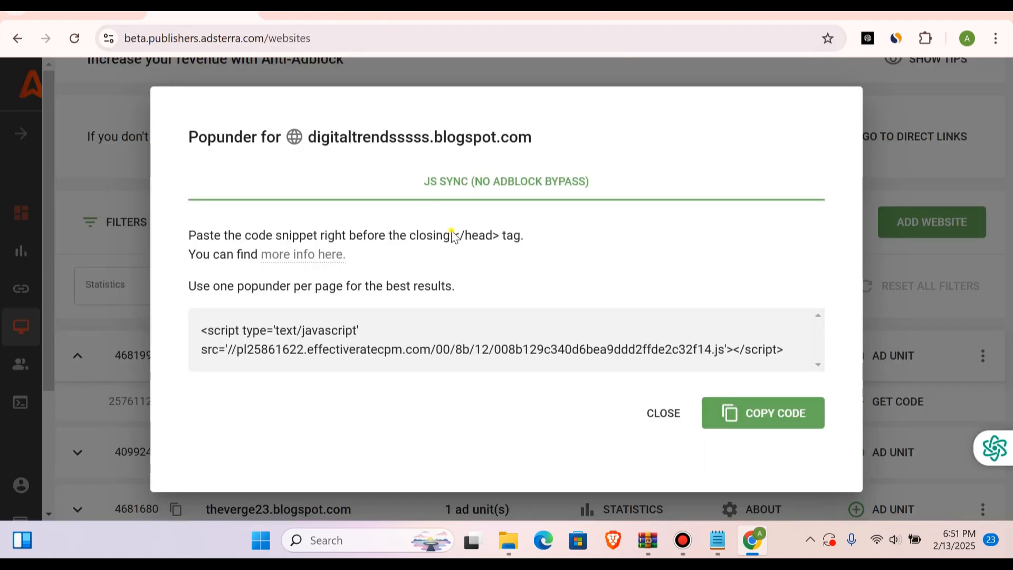
{"action": "left_click_drag", "start_coordinate": [452, 238], "coordinate": [501, 244]}
{"action": "key", "text": "ctrl+c"}
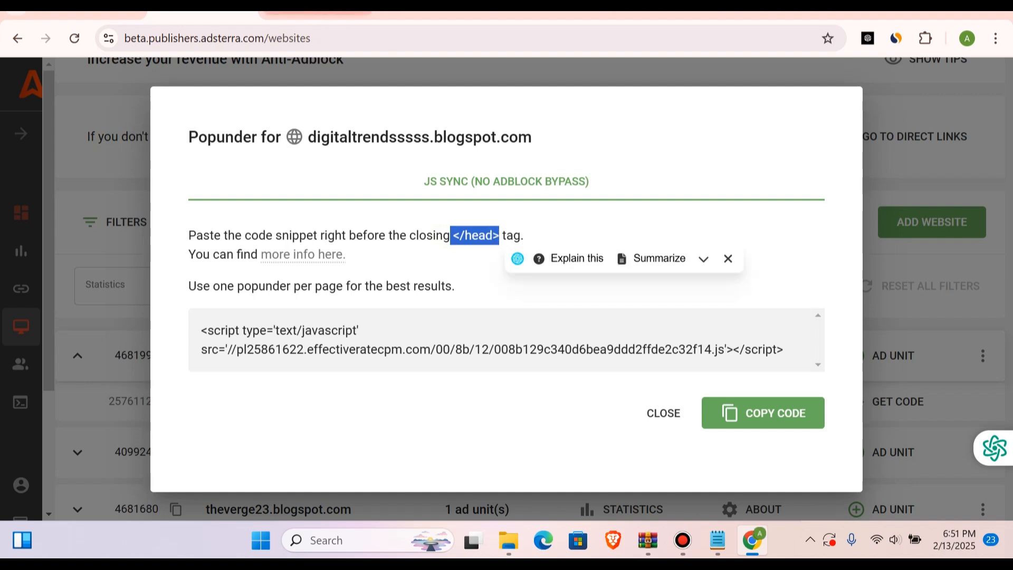
{"action": "left_click", "coordinate": [316, 14]}
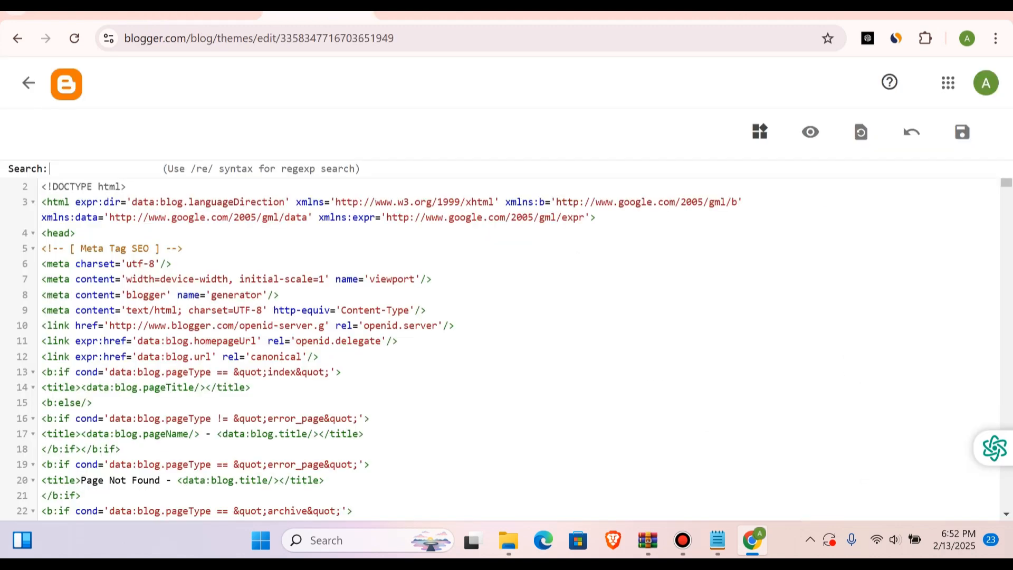
{"action": "left_click", "coordinate": [62, 166]}
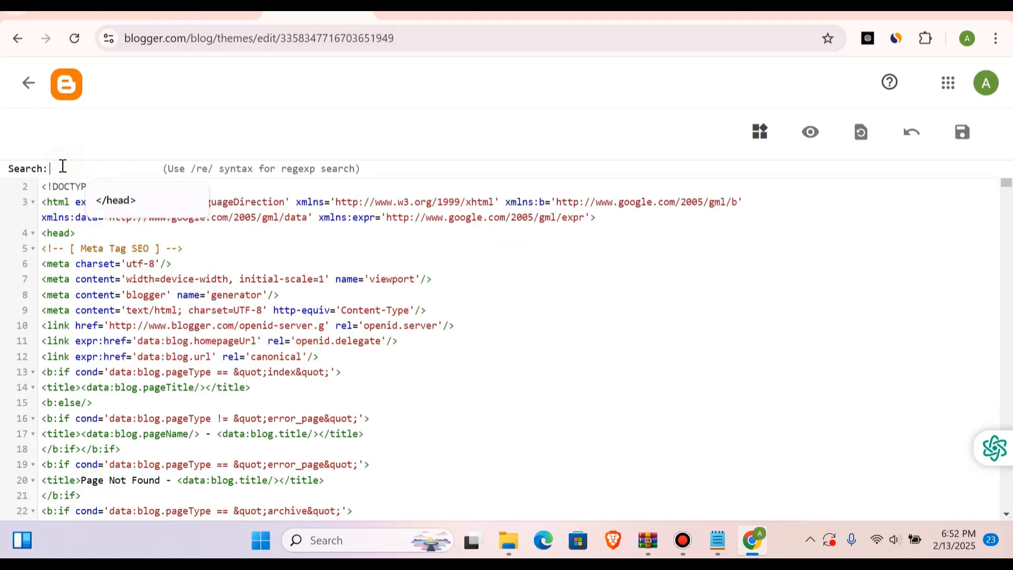
{"action": "key", "text": "ctrl+v"}
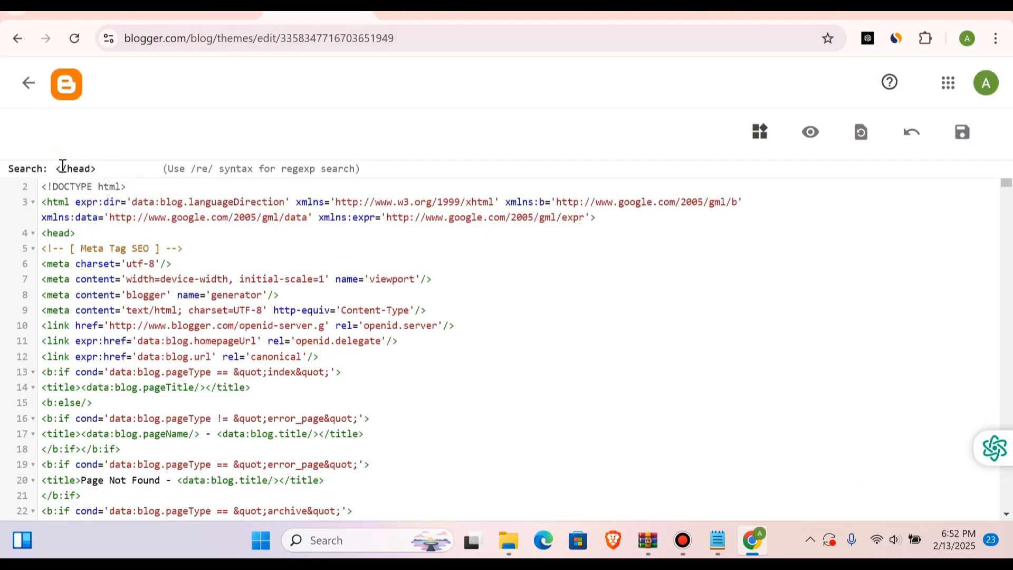
{"action": "key", "text": "Return"}
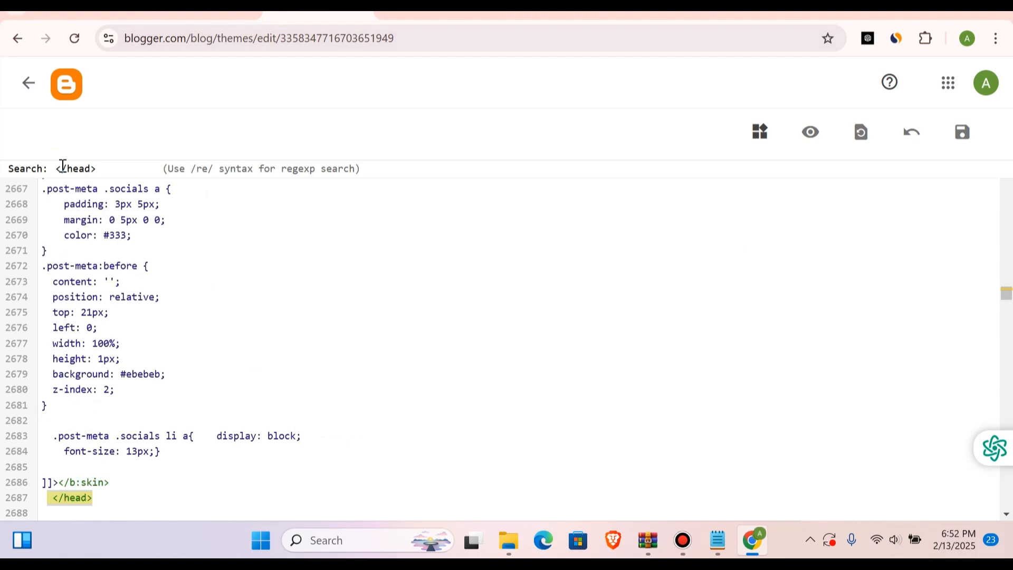
Step: Copy the Popunder script from Adsterra, paste it on a new line directly below the </head> tag, and save the theme
{"action": "scroll", "coordinate": [88, 471], "scroll_direction": "down", "scroll_amount": 3}
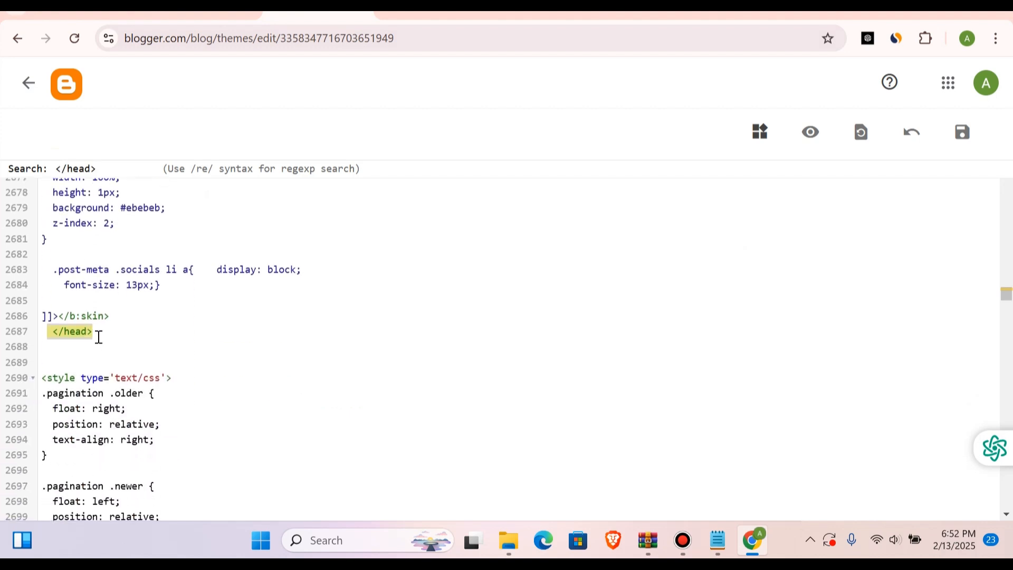
{"action": "left_click", "coordinate": [98, 336]}
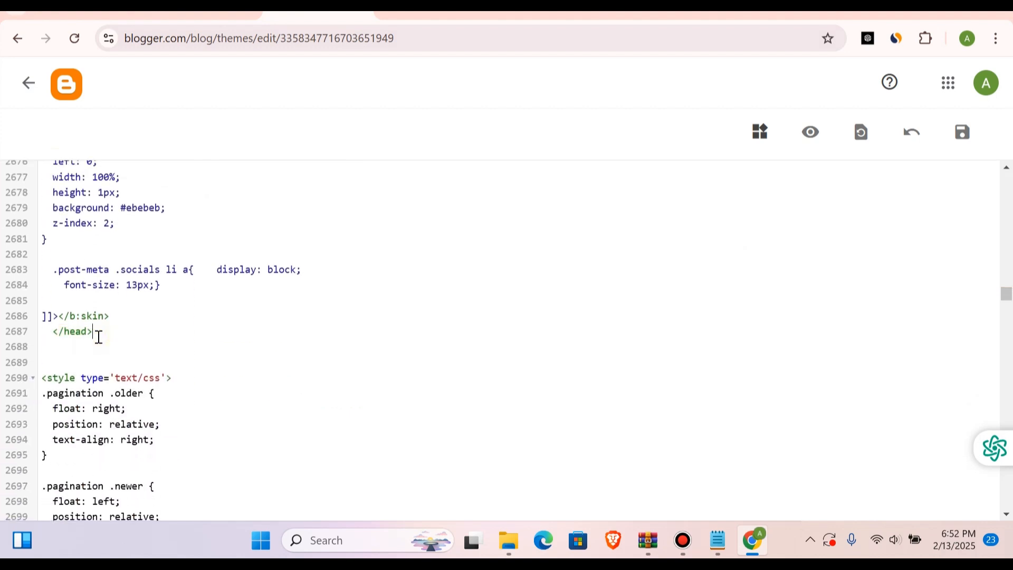
{"action": "key", "text": "Return"}
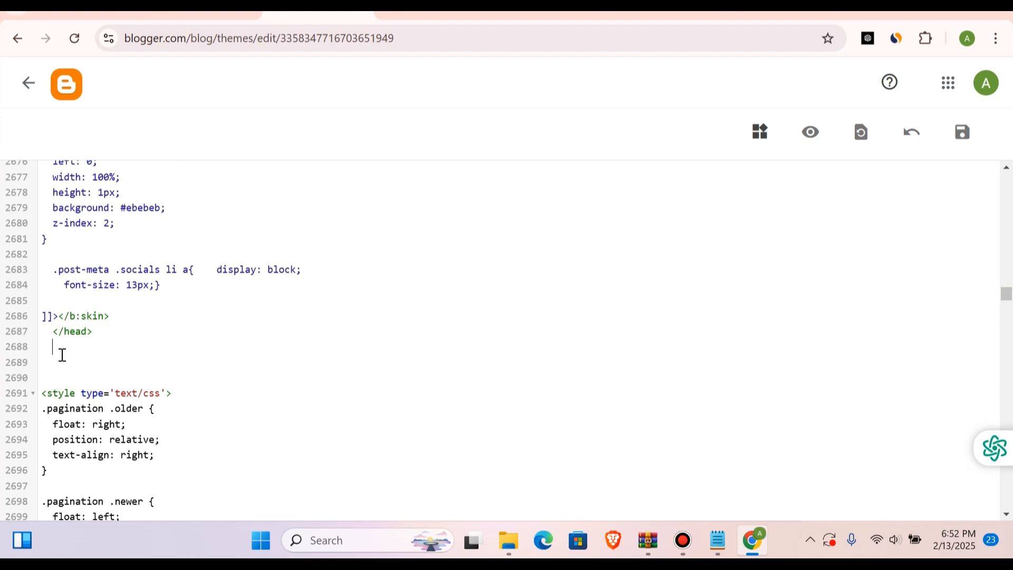
{"action": "left_click", "coordinate": [211, 11]}
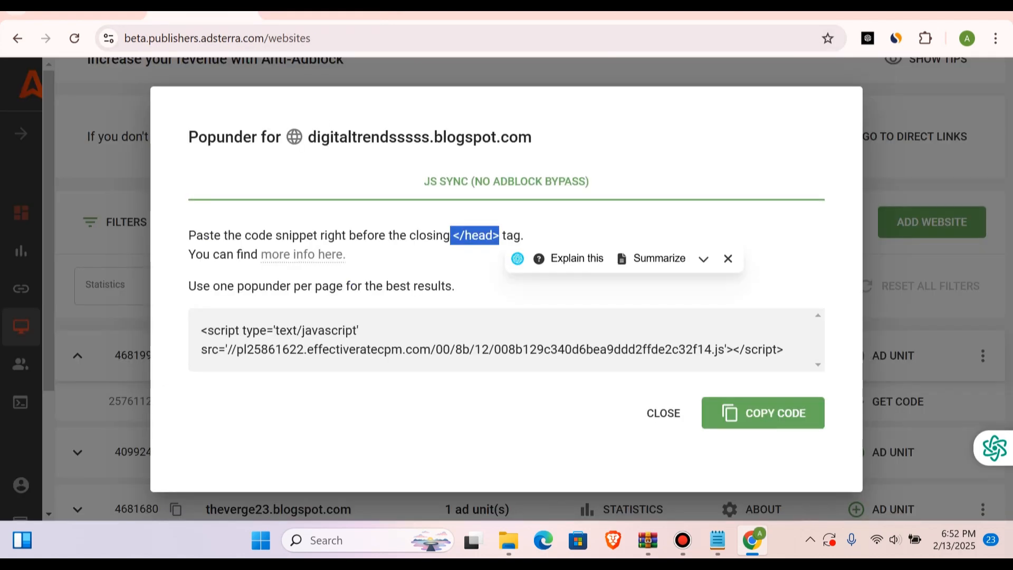
{"action": "left_click", "coordinate": [762, 414]}
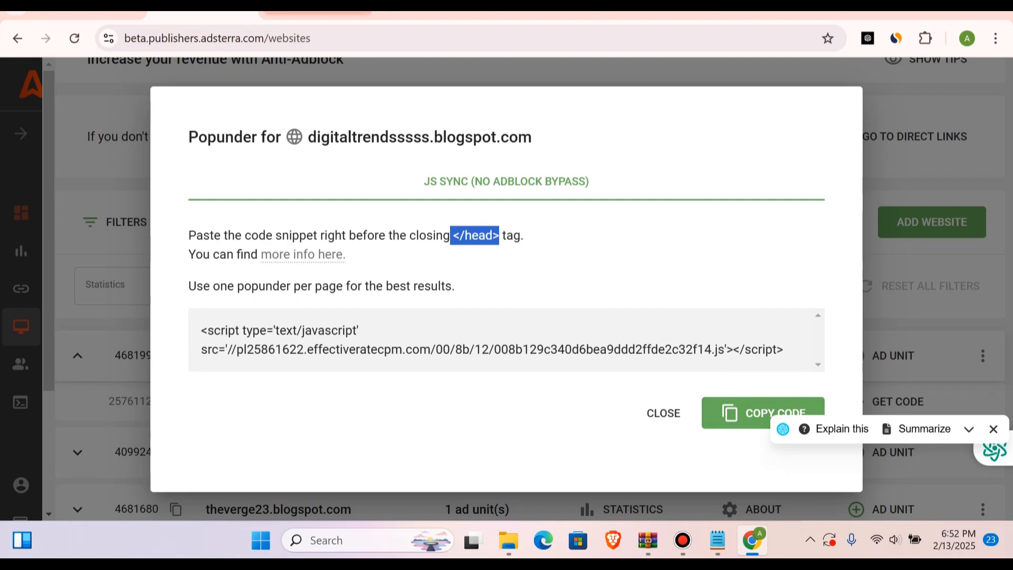
{"action": "left_click", "coordinate": [316, 12]}
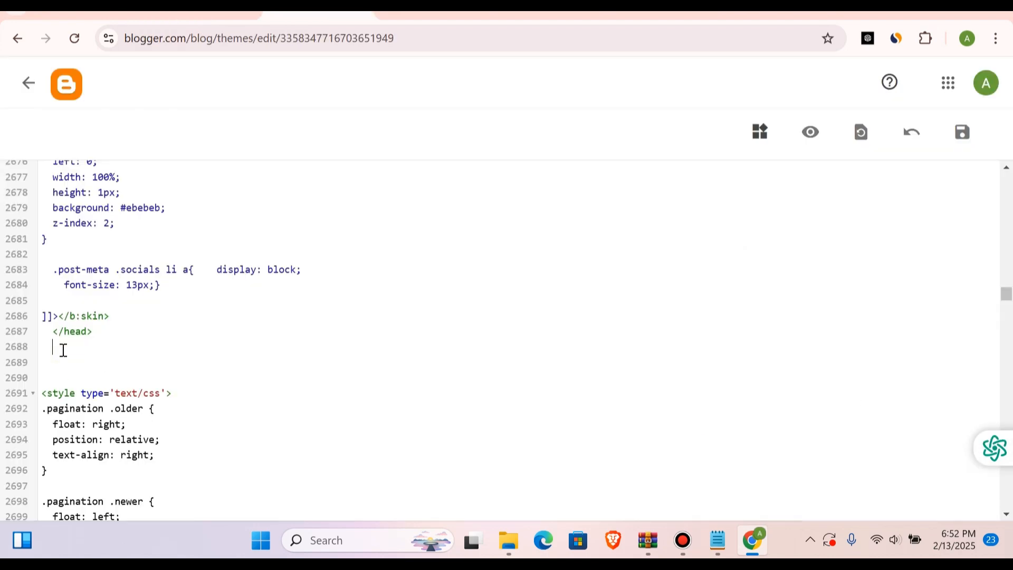
{"action": "type", "text": "<script type='text/javascript' src='//pl25861622.effectiveratecpm.com/00/8b/12/008b129c340d6bea9ddd2ffde2c32f14.js'></script>"}
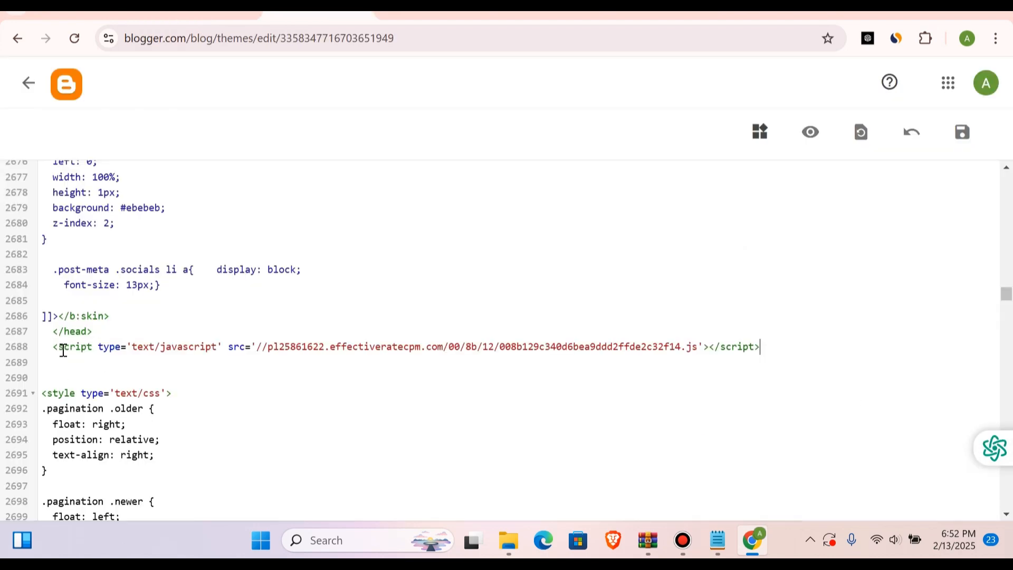
{"action": "left_click", "coordinate": [961, 139]}
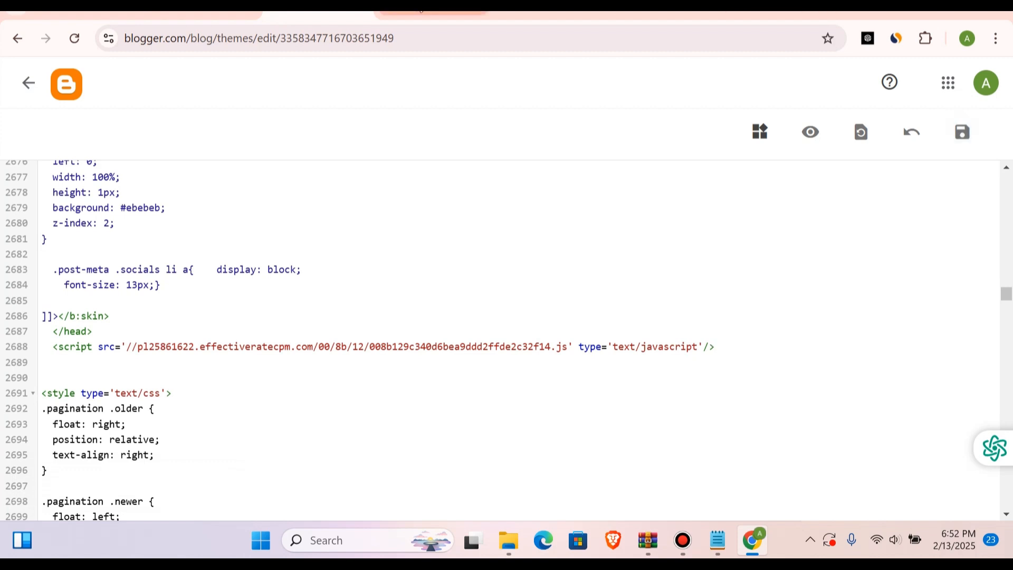
Step: Reload the live Digital Trends blog and browse its page to check whether the popunder ad is triggered
{"action": "left_click", "coordinate": [422, 14]}
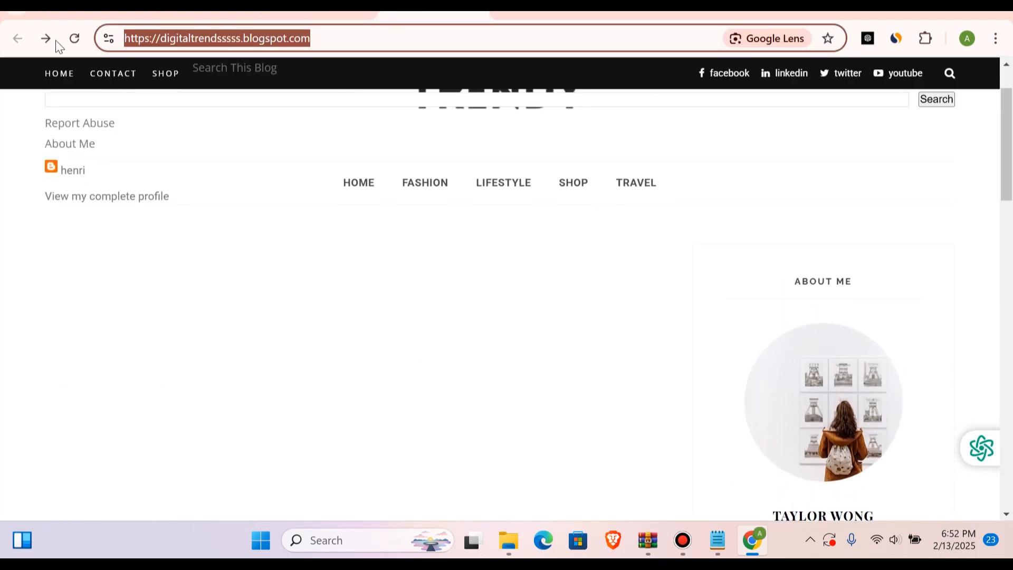
{"action": "left_click", "coordinate": [72, 40]}
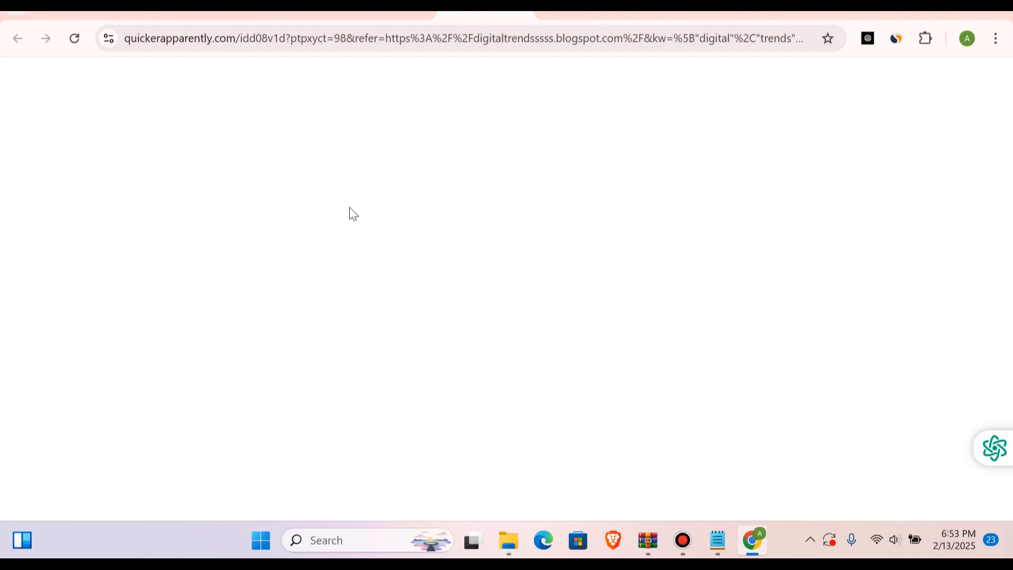
{"action": "left_click", "coordinate": [64, 38]}
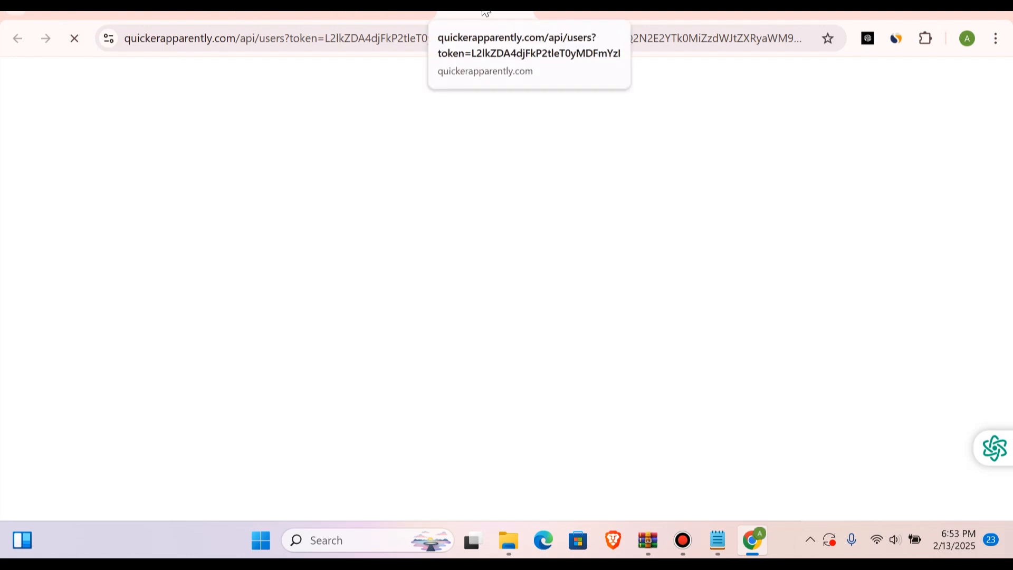
{"action": "left_click", "coordinate": [388, 11]}
{"action": "scroll", "coordinate": [462, 304], "scroll_direction": "down", "scroll_amount": 15}
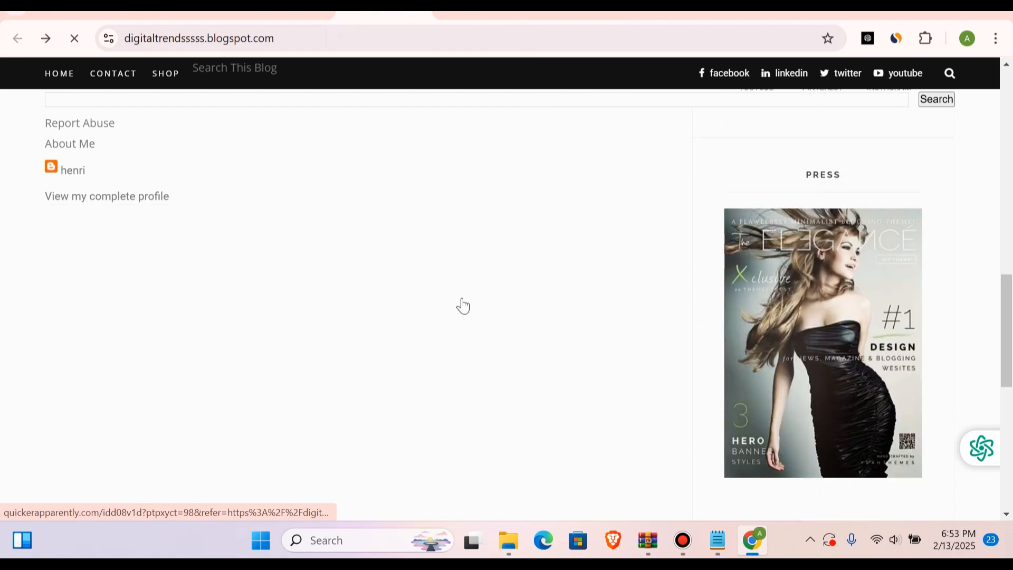
{"action": "scroll", "coordinate": [807, 275], "scroll_direction": "down", "scroll_amount": 8}
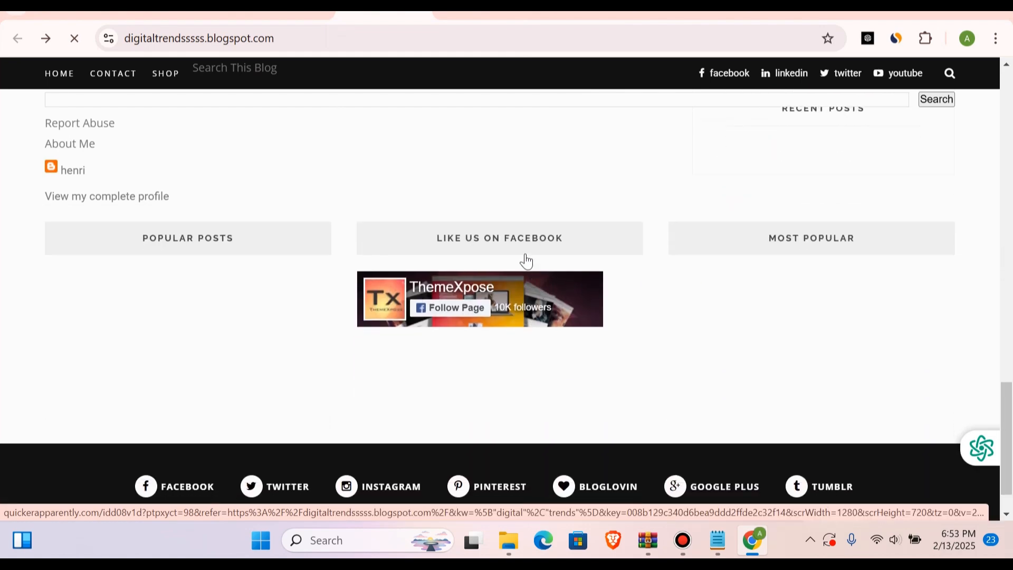
{"action": "scroll", "coordinate": [480, 241], "scroll_direction": "up", "scroll_amount": 20}
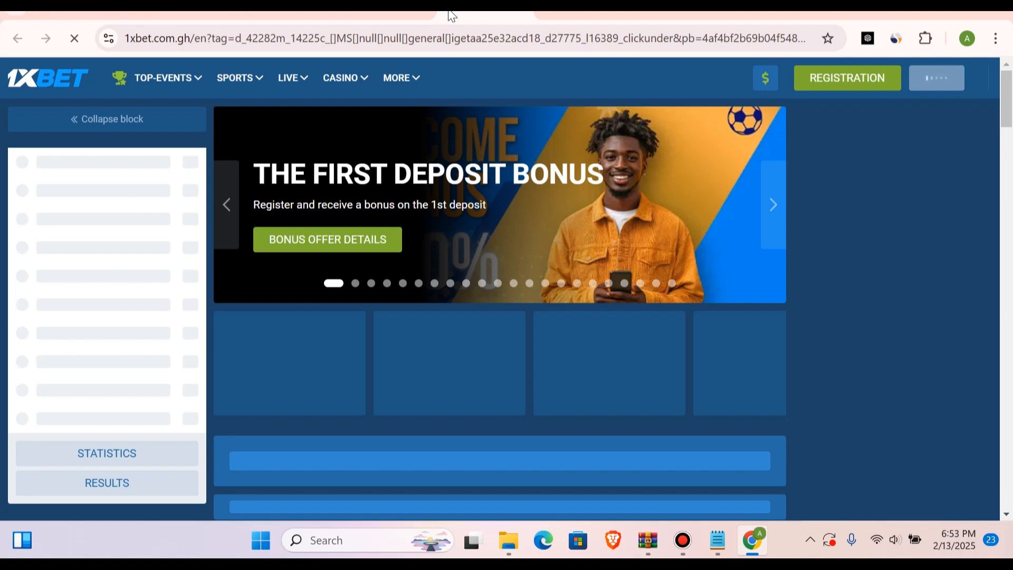
Step: Return to the Digital Trends blog and follow its Home link to test the popunder ad again
{"action": "left_click", "coordinate": [377, 8]}
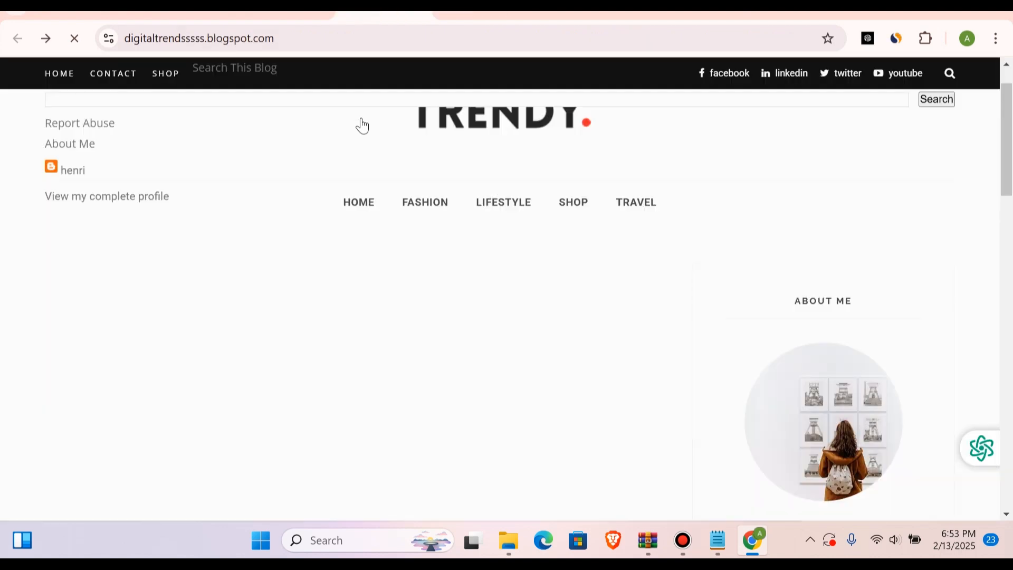
{"action": "left_click", "coordinate": [359, 211]}
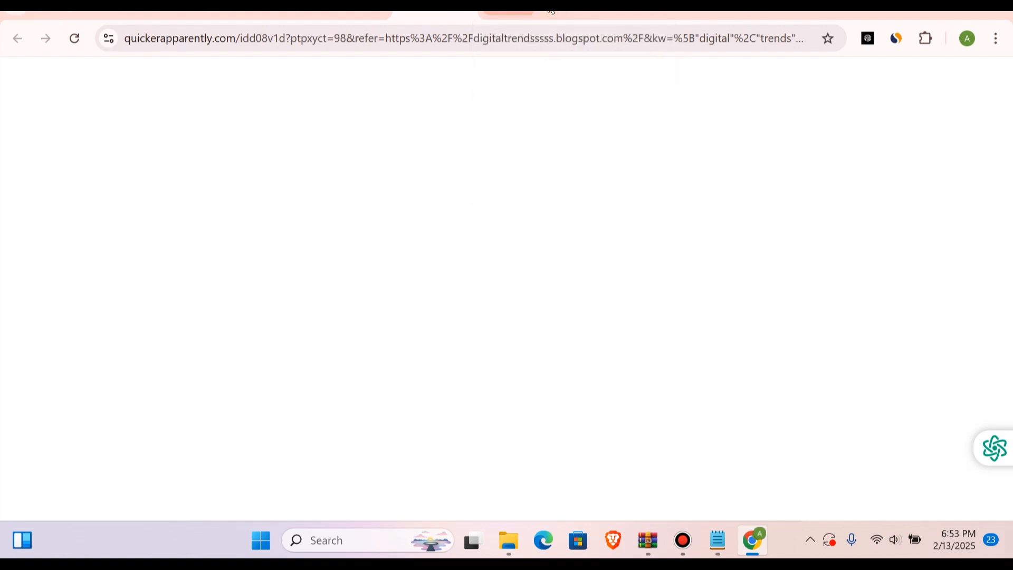
{"action": "left_click", "coordinate": [473, 11]}
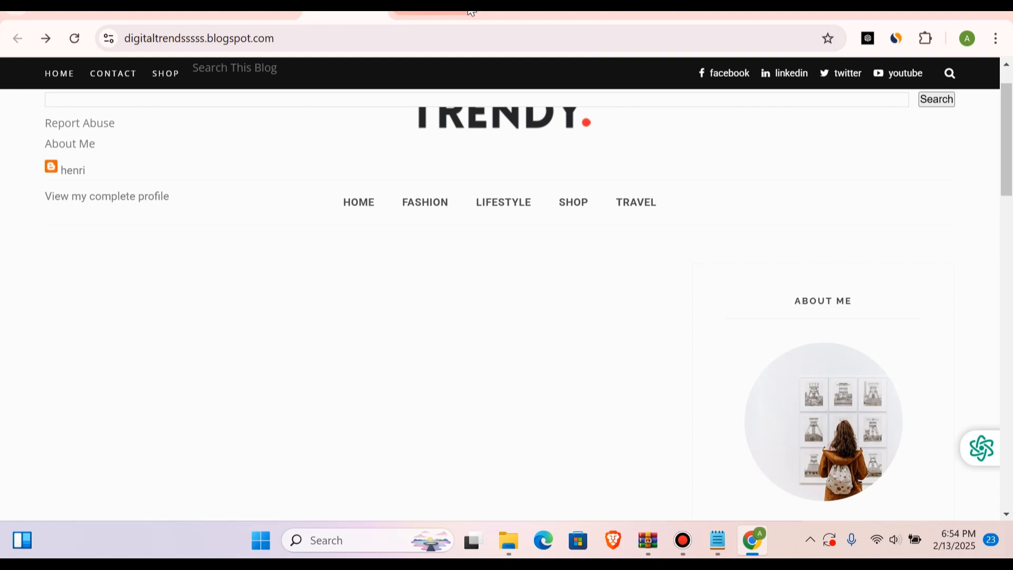
Step: Search Google for "ifttt" in a new tab and open the IFTTT website
{"action": "left_click", "coordinate": [672, 15]}
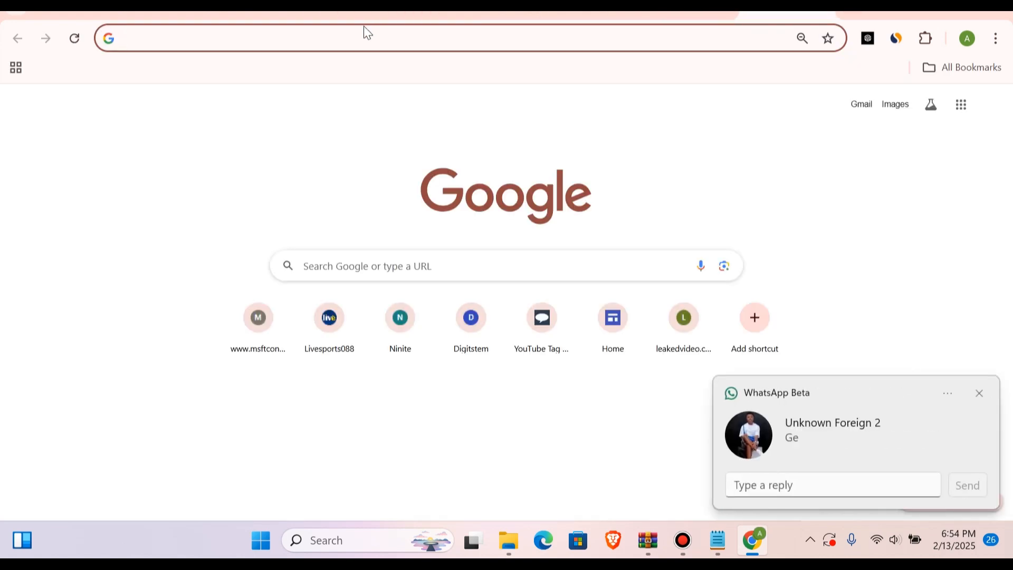
{"action": "type", "text": "ifttt"}
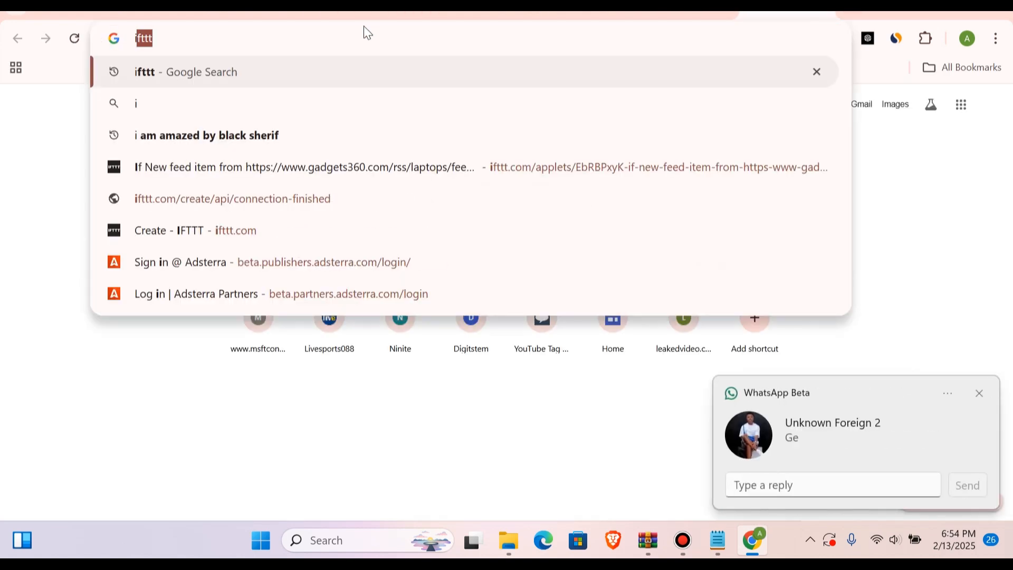
{"action": "left_click", "coordinate": [166, 76]}
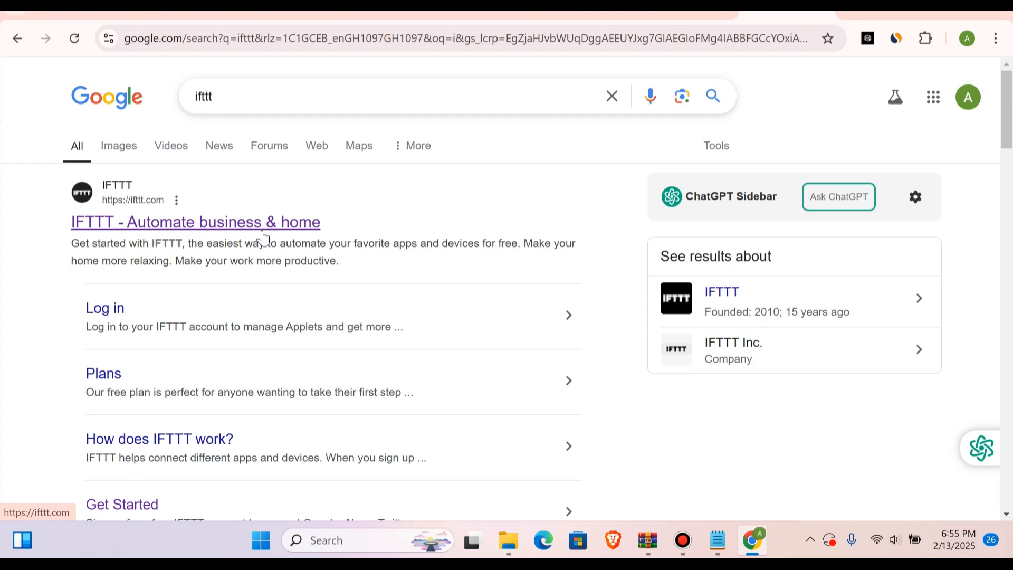
{"action": "left_click", "coordinate": [237, 224]}
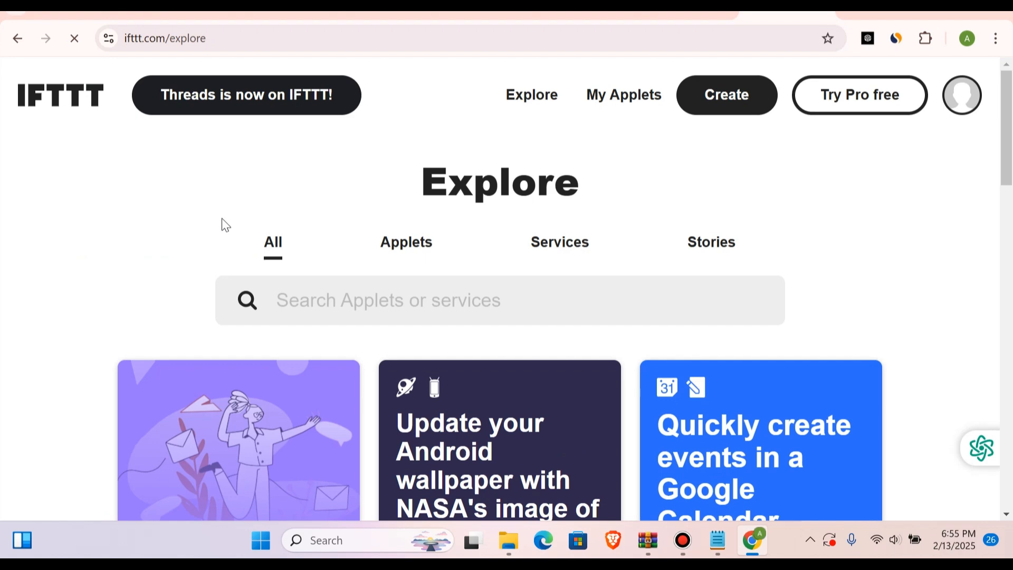
Step: Start creating a new IFTTT applet and add its If This trigger
{"action": "scroll", "coordinate": [222, 224], "scroll_direction": "down", "scroll_amount": 4}
{"action": "scroll", "coordinate": [222, 224], "scroll_direction": "up", "scroll_amount": 3}
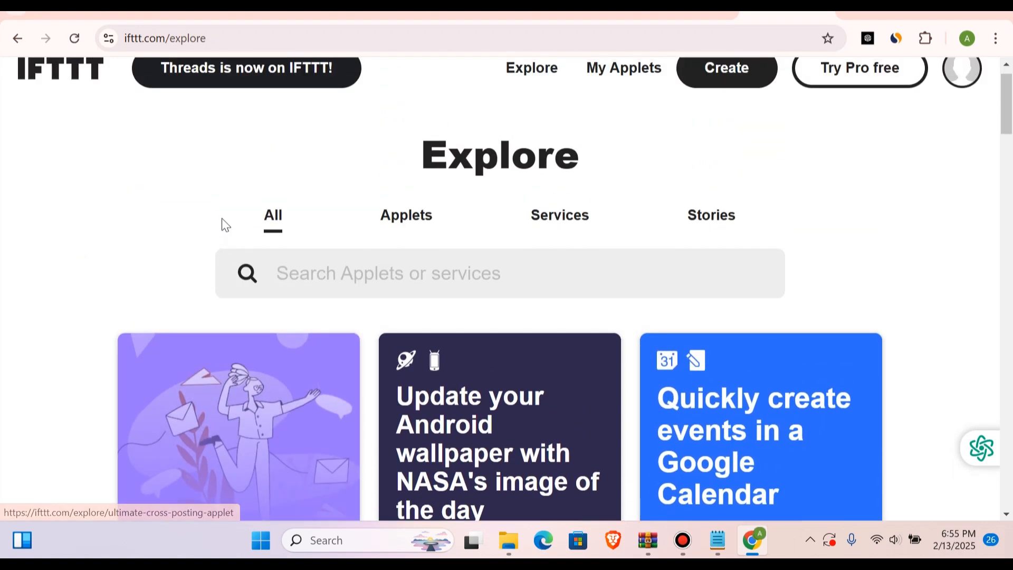
{"action": "scroll", "coordinate": [222, 225], "scroll_direction": "down", "scroll_amount": 5}
{"action": "scroll", "coordinate": [221, 219], "scroll_direction": "up", "scroll_amount": 6}
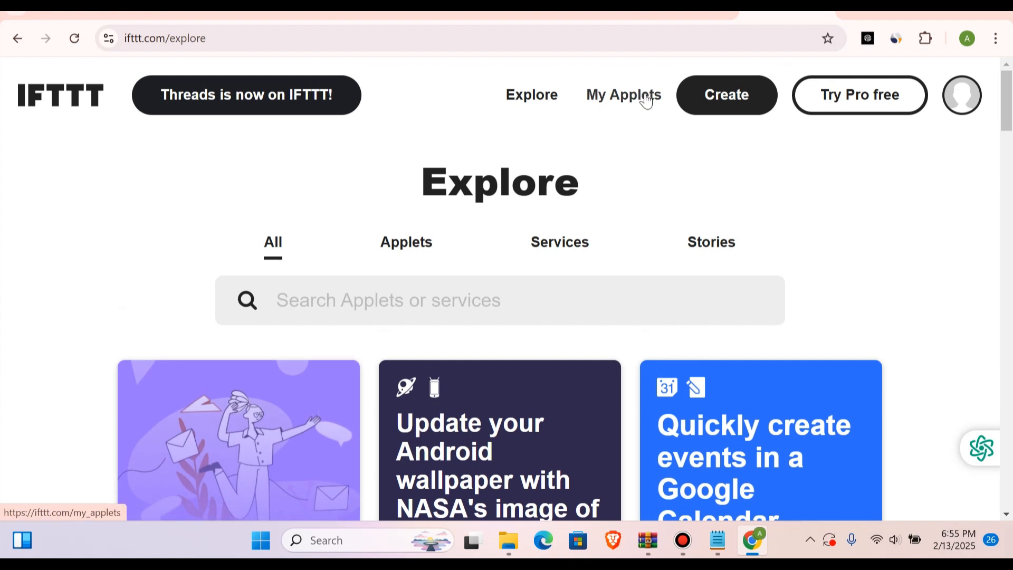
{"action": "left_click", "coordinate": [712, 115]}
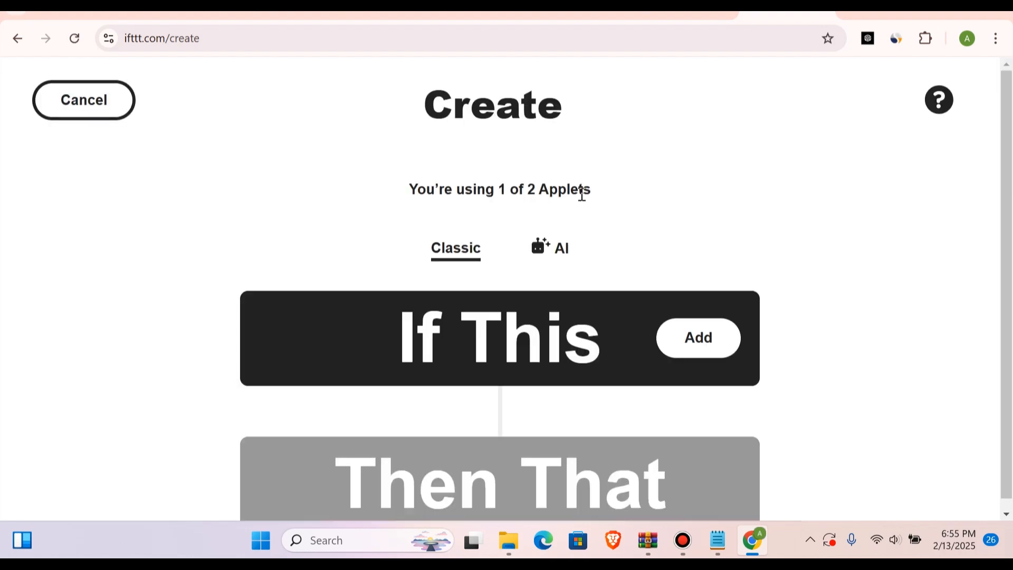
{"action": "scroll", "coordinate": [582, 195], "scroll_direction": "down", "scroll_amount": 1}
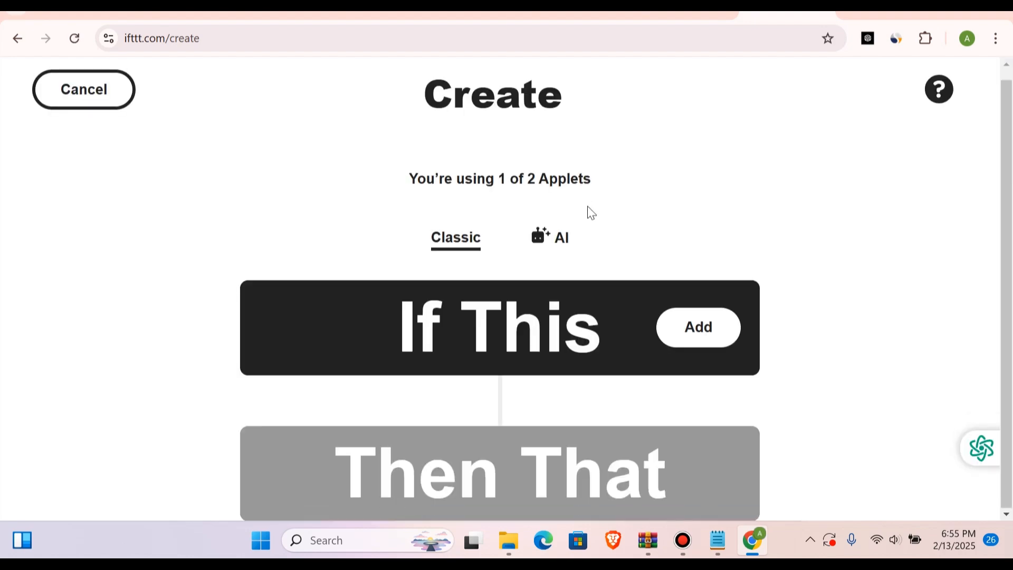
{"action": "left_click", "coordinate": [682, 317]}
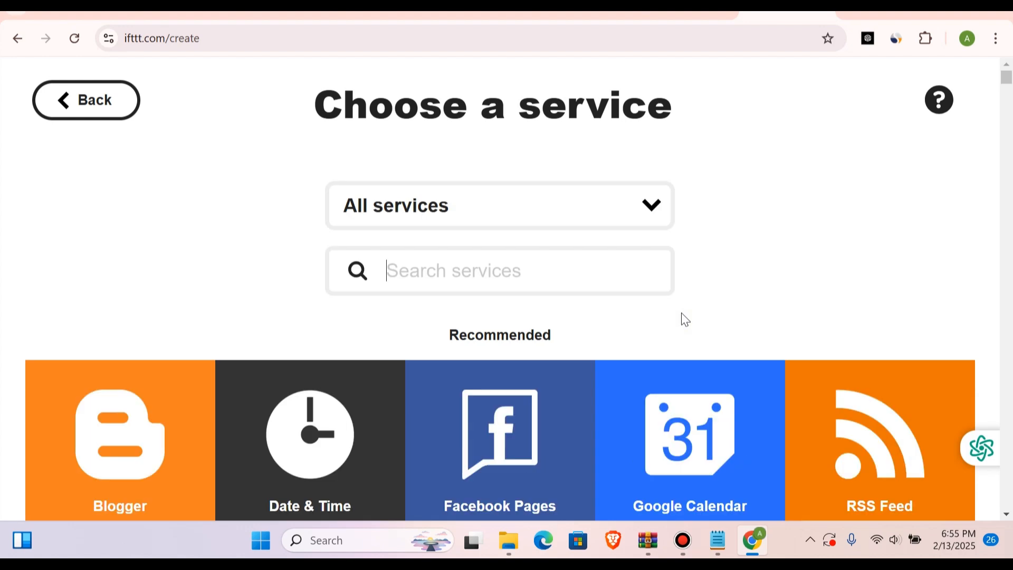
Step: Search the services for "rss" and choose RSS Feed as the trigger service
{"action": "scroll", "coordinate": [576, 322], "scroll_direction": "down", "scroll_amount": 2}
{"action": "scroll", "coordinate": [576, 319], "scroll_direction": "down", "scroll_amount": 3}
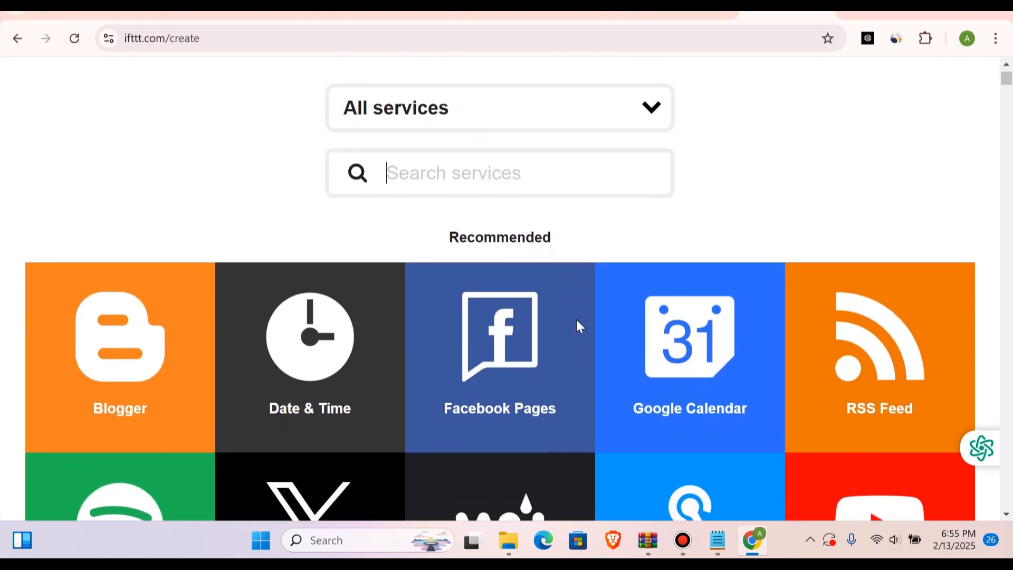
{"action": "scroll", "coordinate": [578, 327], "scroll_direction": "up", "scroll_amount": 5}
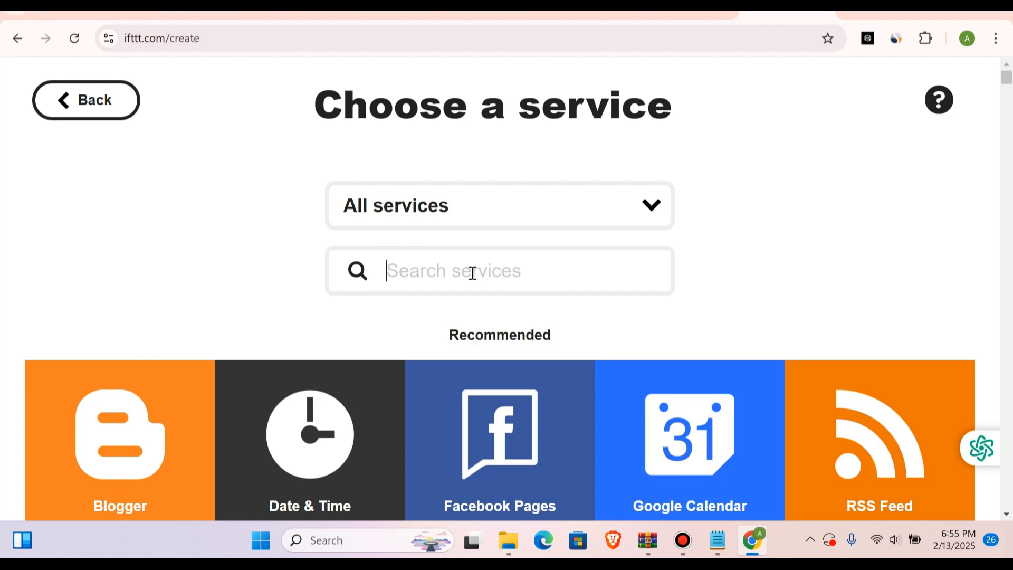
{"action": "scroll", "coordinate": [614, 269], "scroll_direction": "down", "scroll_amount": 12}
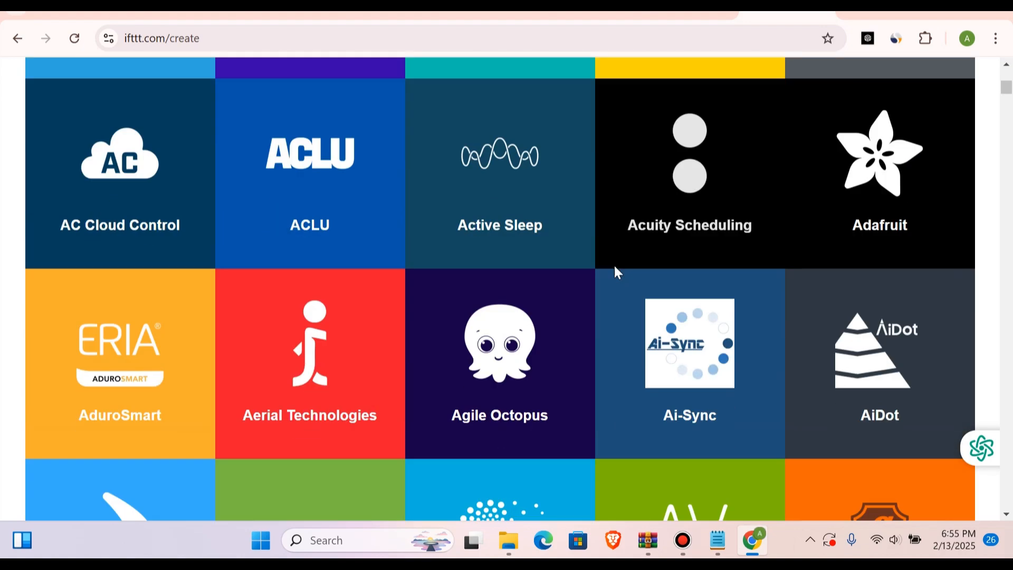
{"action": "scroll", "coordinate": [614, 267], "scroll_direction": "up", "scroll_amount": 11}
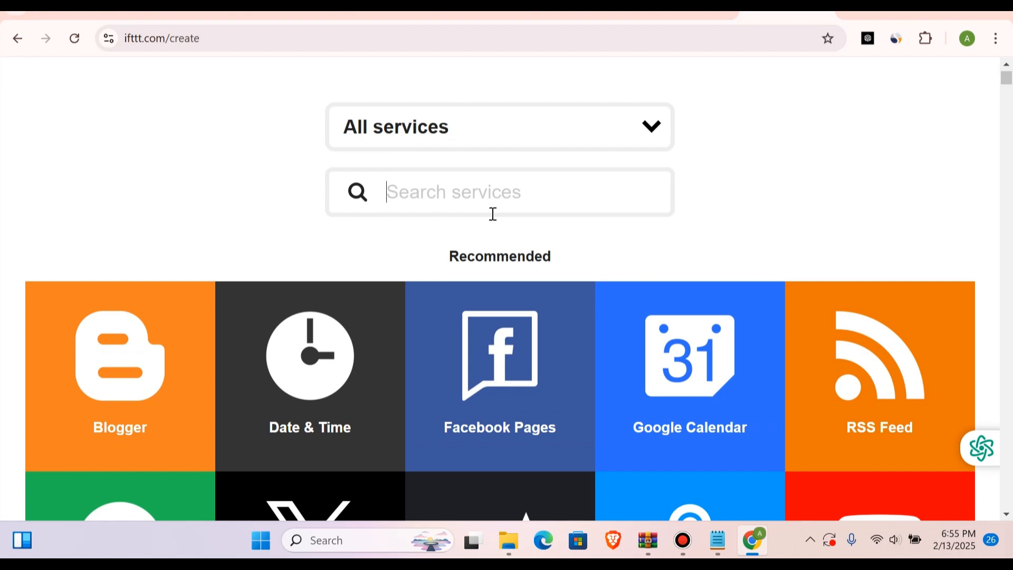
{"action": "type", "text": "rss"}
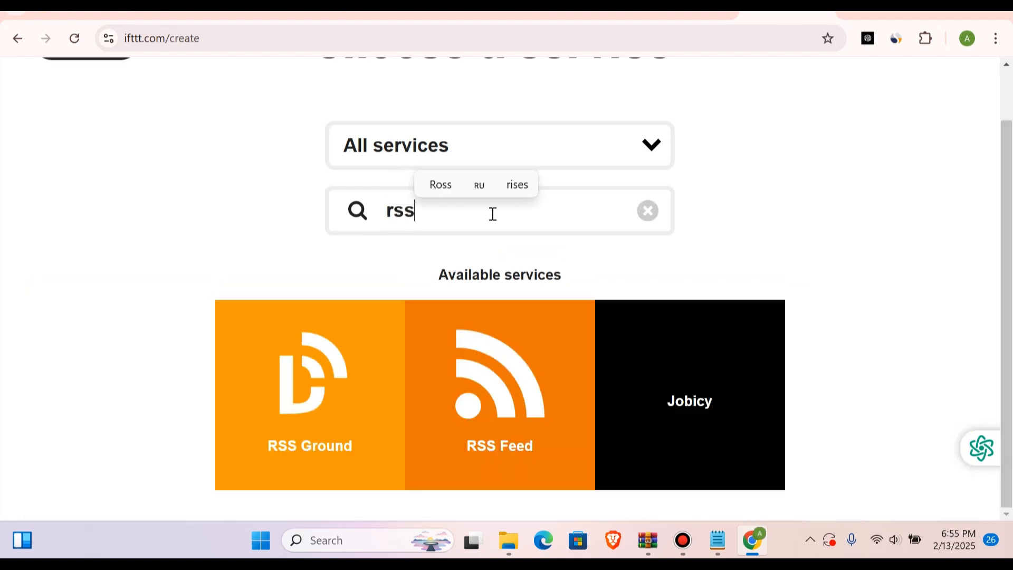
{"action": "left_click", "coordinate": [528, 388]}
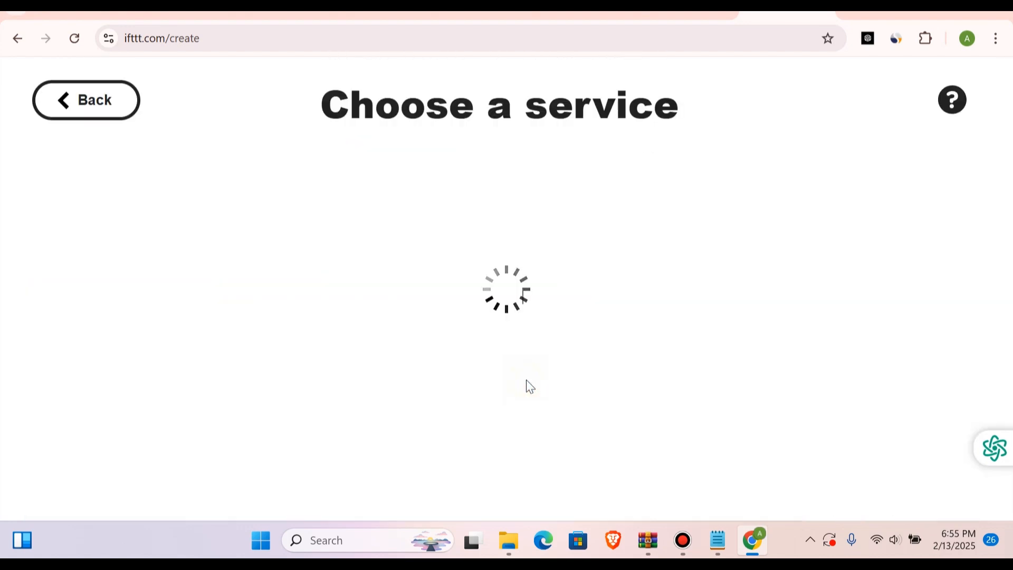
Step: Choose the New feed item trigger for the RSS feed and go to its Feed URL setting
{"action": "scroll", "coordinate": [565, 194], "scroll_direction": "down", "scroll_amount": 3}
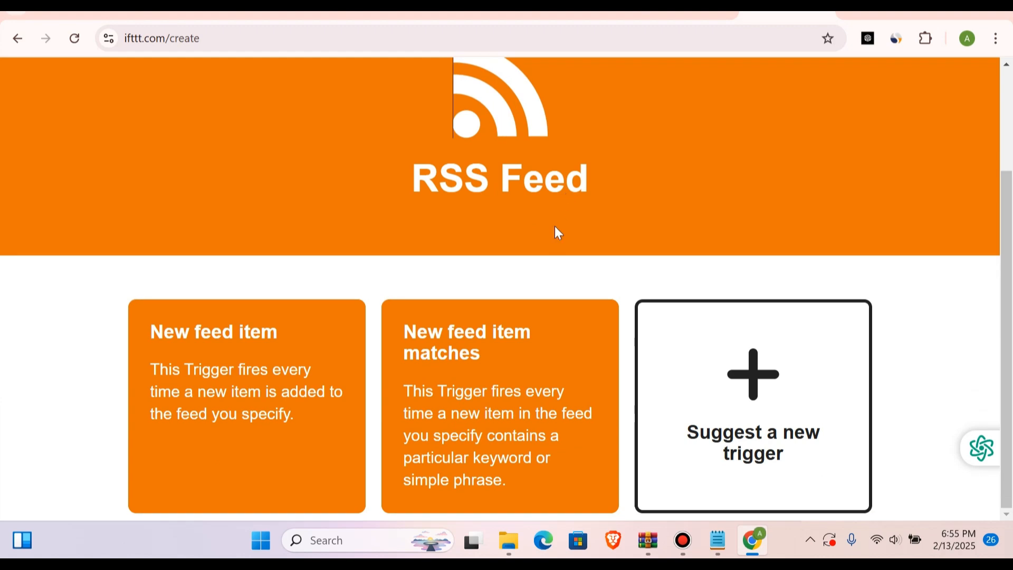
{"action": "left_click", "coordinate": [260, 363]}
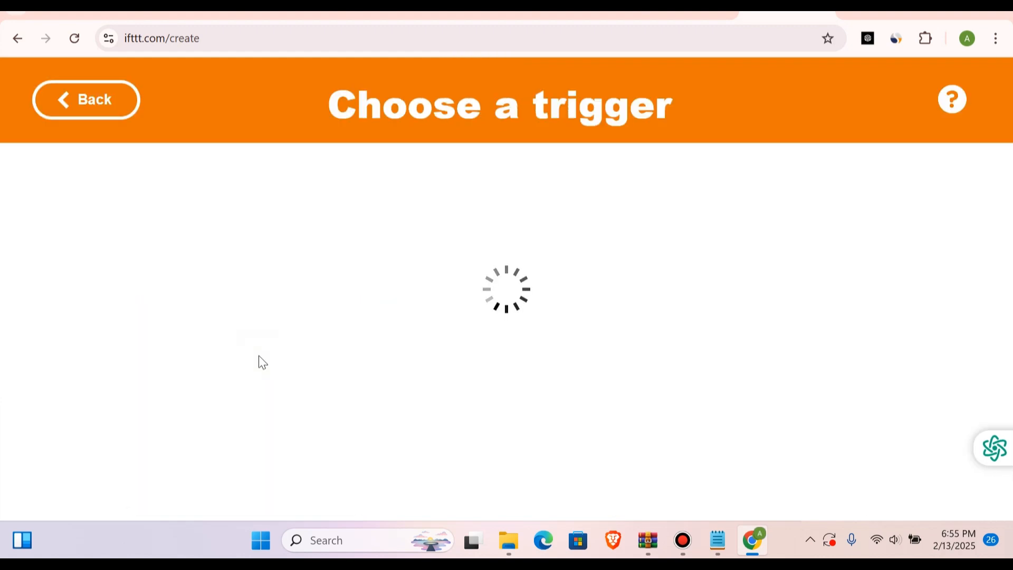
{"action": "scroll", "coordinate": [387, 384], "scroll_direction": "down", "scroll_amount": 3}
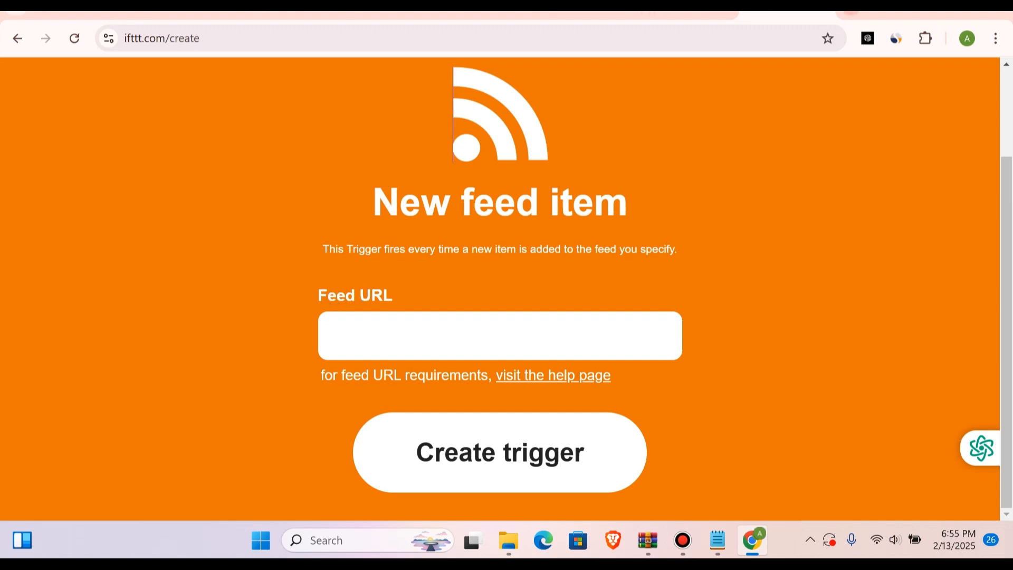
Step: Search Google for "technology news rss feed" in a new tab and open the Gadgets 360 RSS Feeds page
{"action": "left_click", "coordinate": [851, 12]}
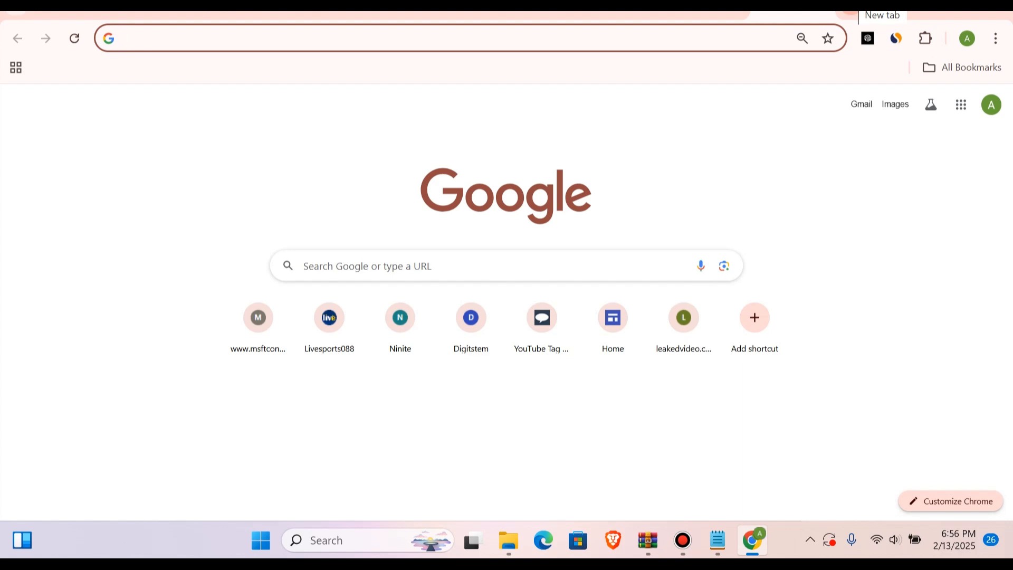
{"action": "type", "text": "t"}
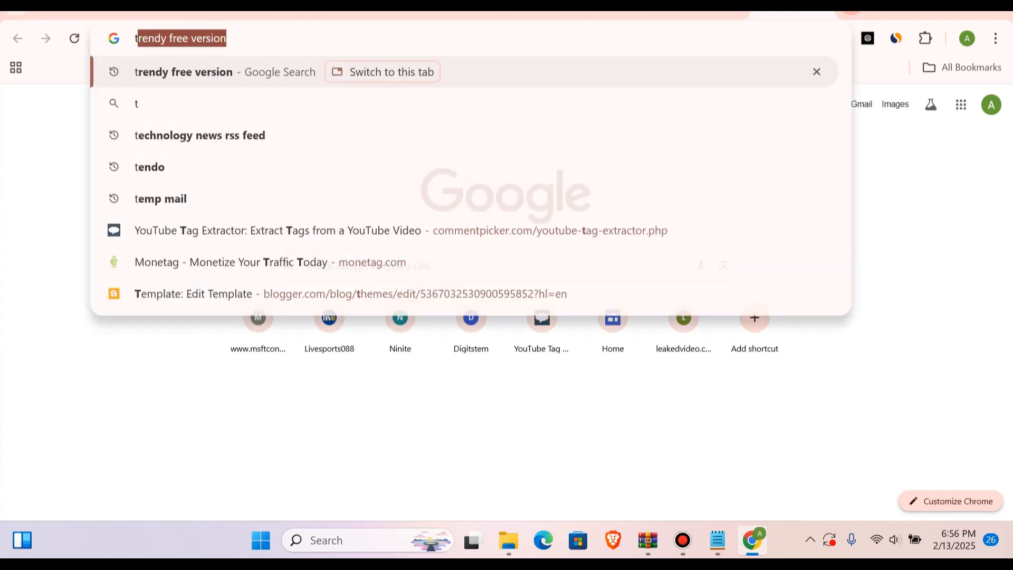
{"action": "type", "text": "echo"}
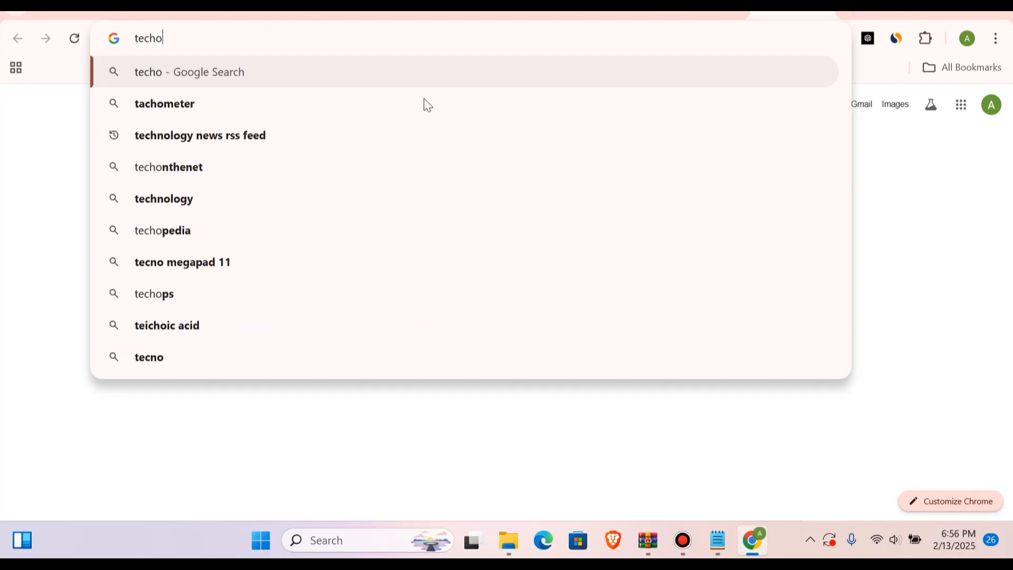
{"action": "left_click", "coordinate": [268, 138]}
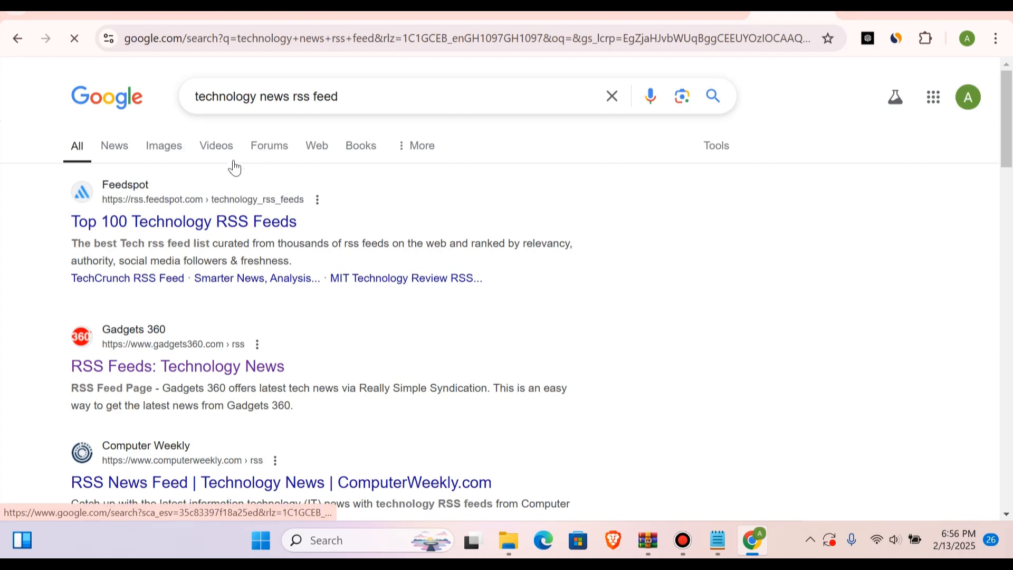
{"action": "scroll", "coordinate": [193, 340], "scroll_direction": "down", "scroll_amount": 1}
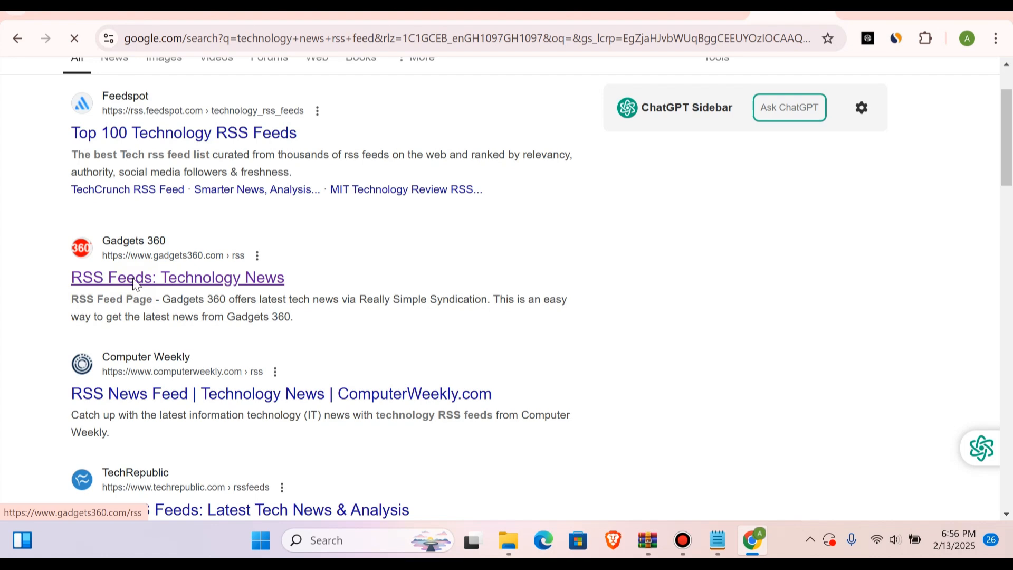
{"action": "scroll", "coordinate": [290, 352], "scroll_direction": "down", "scroll_amount": 5}
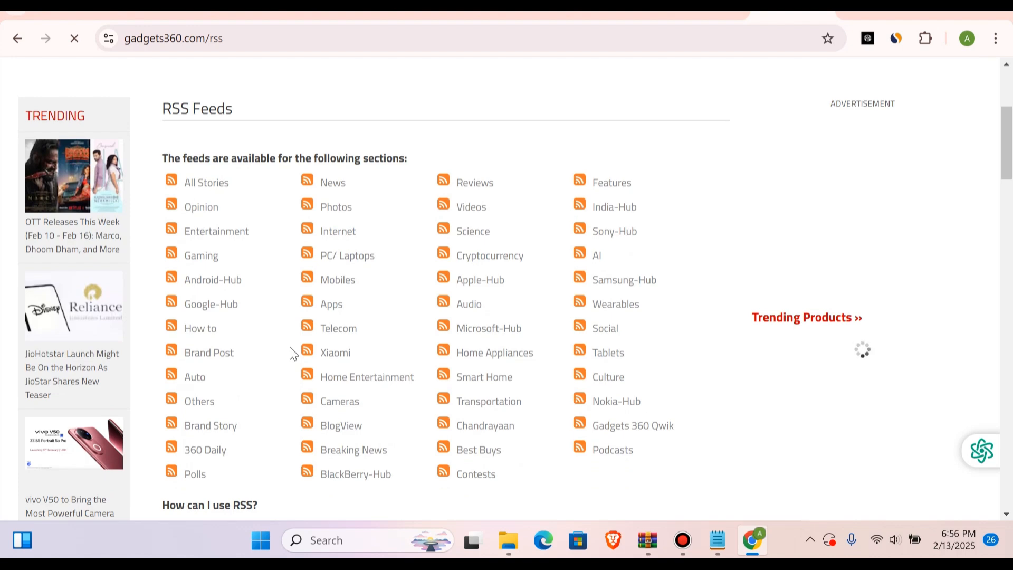
Step: Open the PC/Laptops feed on Gadgets 360 and copy its full web address
{"action": "left_click", "coordinate": [356, 249]}
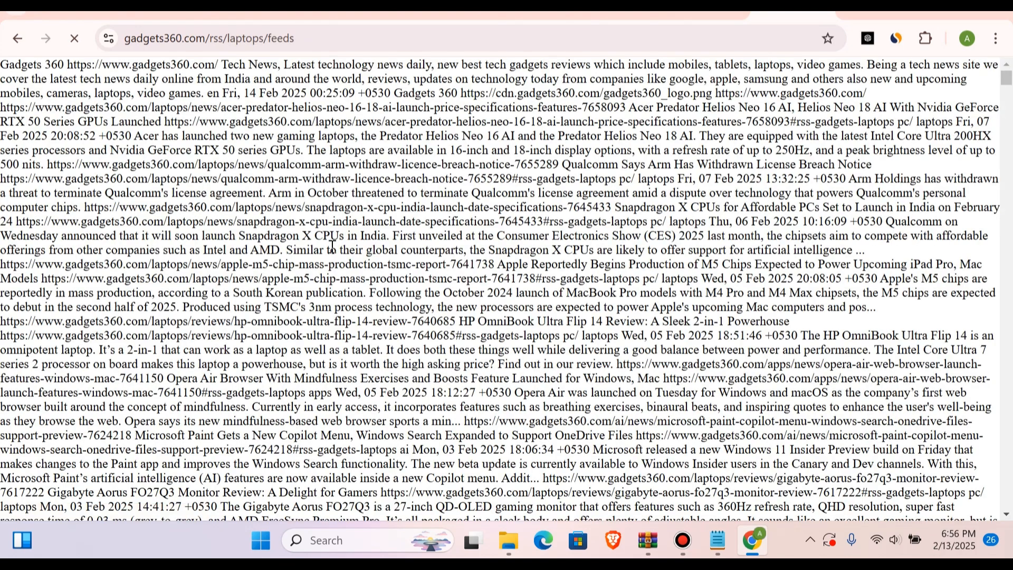
{"action": "left_click", "coordinate": [347, 46]}
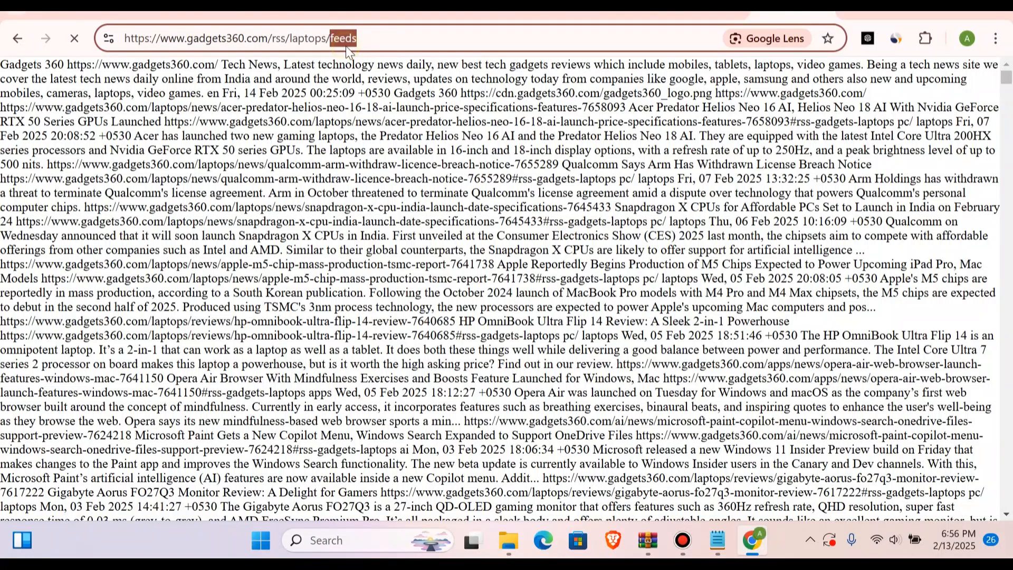
{"action": "left_click", "coordinate": [381, 38]}
{"action": "triple_click", "coordinate": [381, 38]}
{"action": "key", "text": "ctrl+c"}
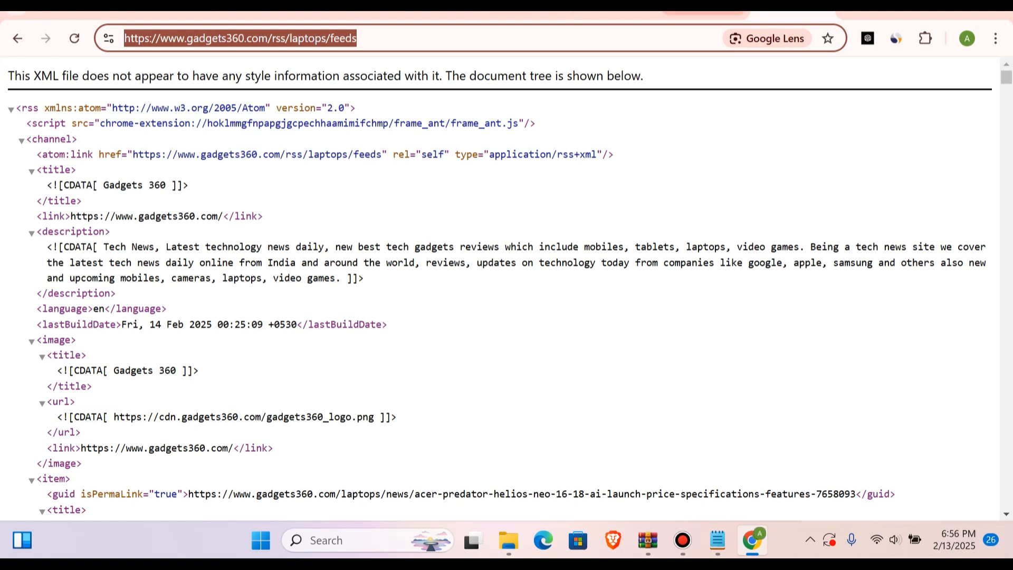
{"action": "left_click", "coordinate": [702, 15]}
{"action": "left_click", "coordinate": [444, 328]}
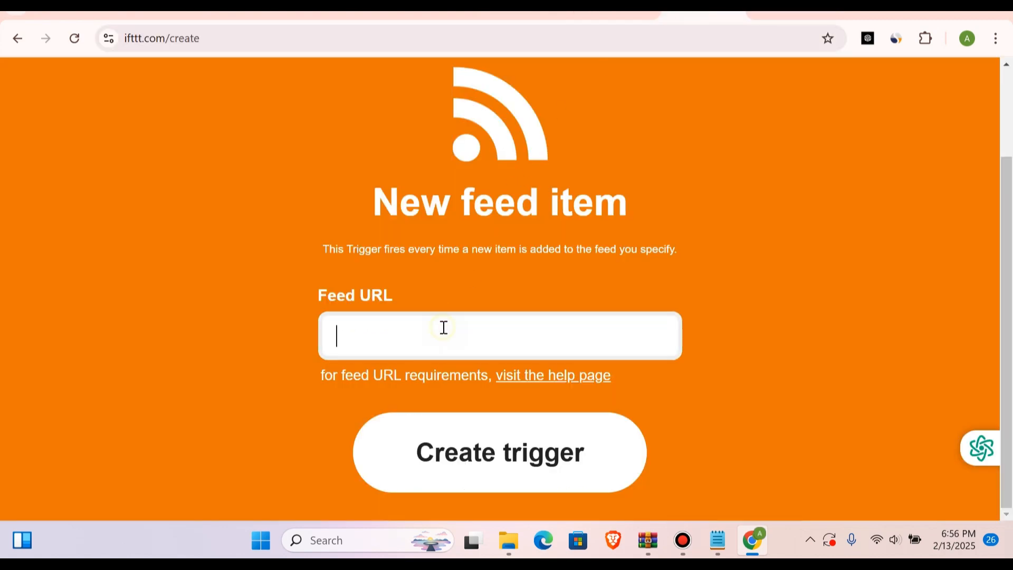
{"action": "key", "text": "ctrl+v"}
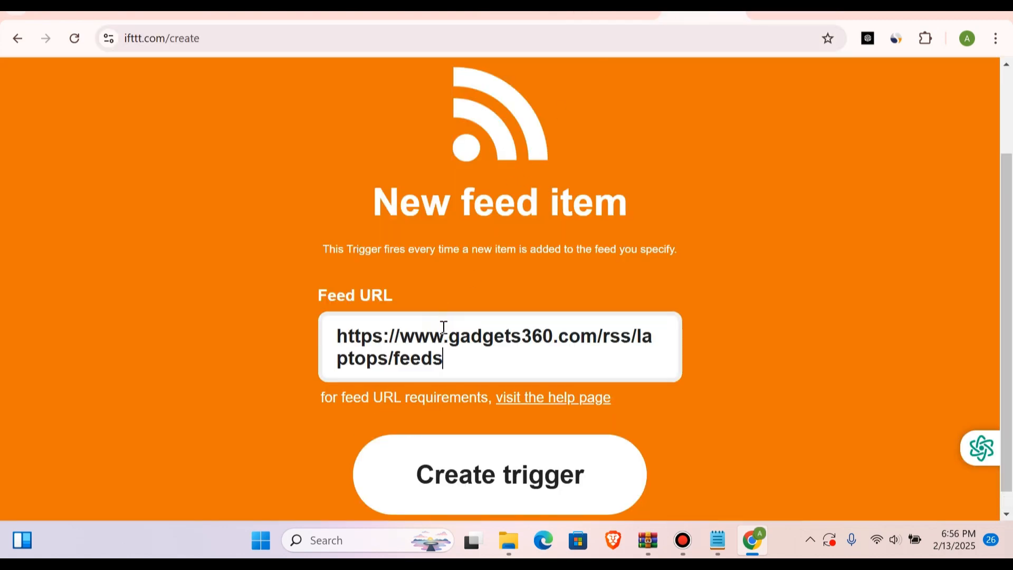
{"action": "left_click", "coordinate": [483, 478]}
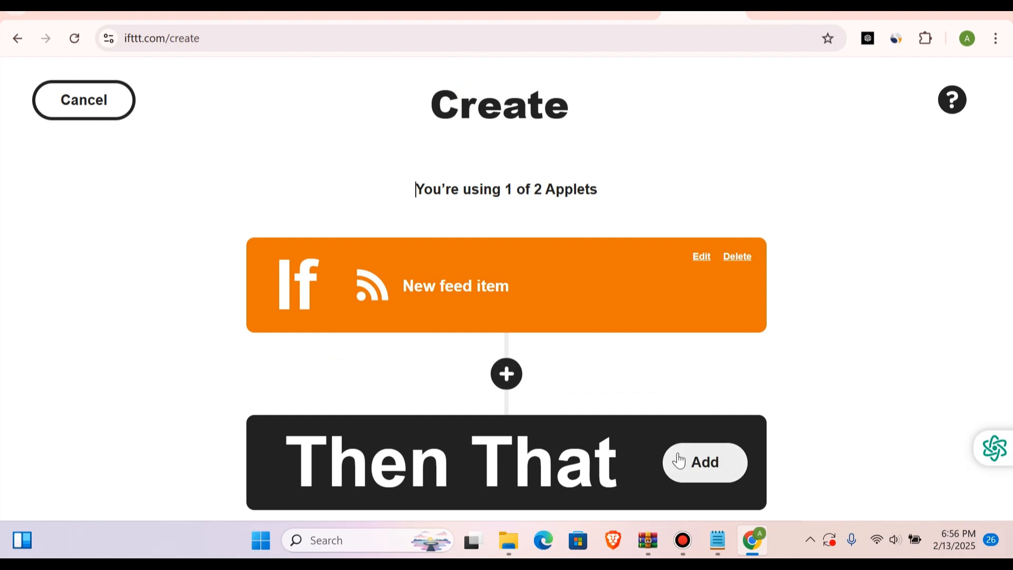
Step: Add the applet's Then That action, search the services for "blo", and choose Blogger
{"action": "left_click", "coordinate": [719, 469]}
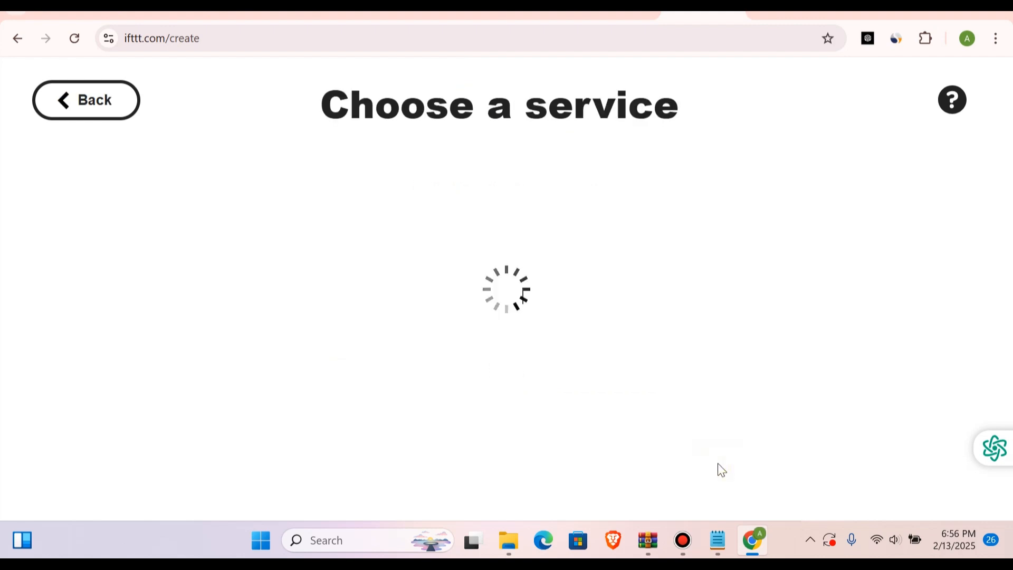
{"action": "scroll", "coordinate": [537, 336], "scroll_direction": "down", "scroll_amount": 4}
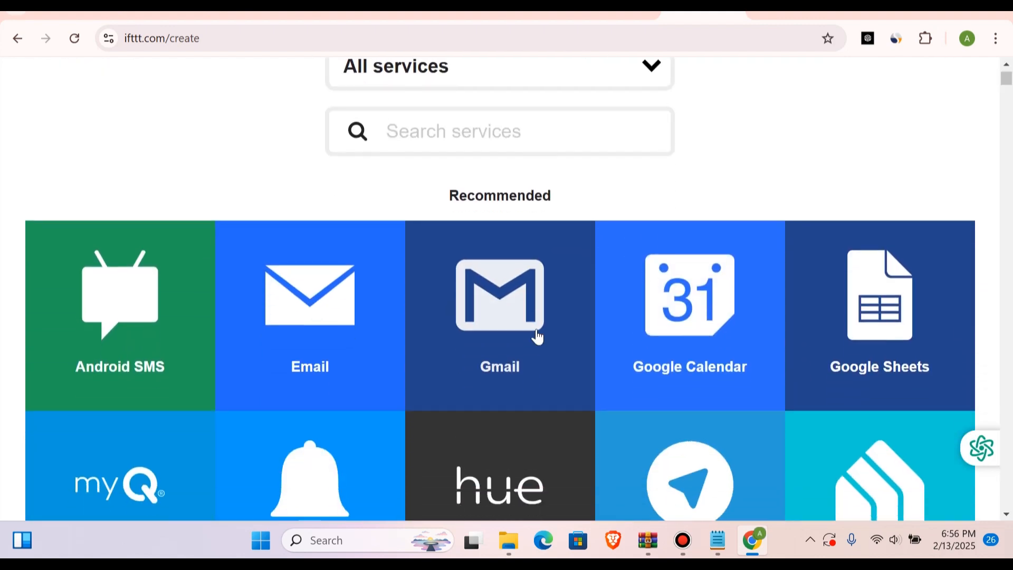
{"action": "scroll", "coordinate": [537, 336], "scroll_direction": "up", "scroll_amount": 2}
{"action": "scroll", "coordinate": [537, 336], "scroll_direction": "up", "scroll_amount": 1}
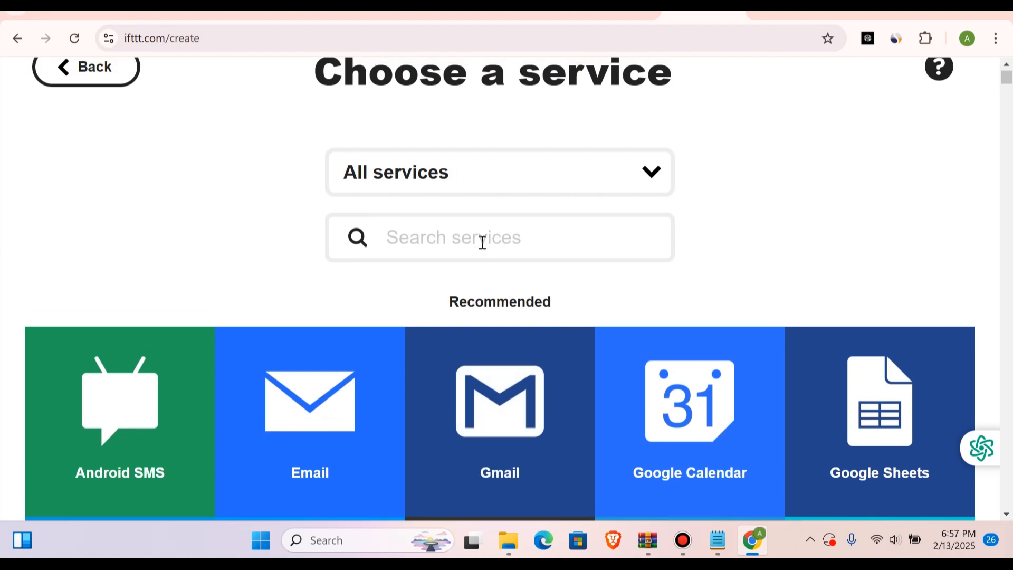
{"action": "left_click", "coordinate": [457, 238]}
{"action": "type", "text": "blo"}
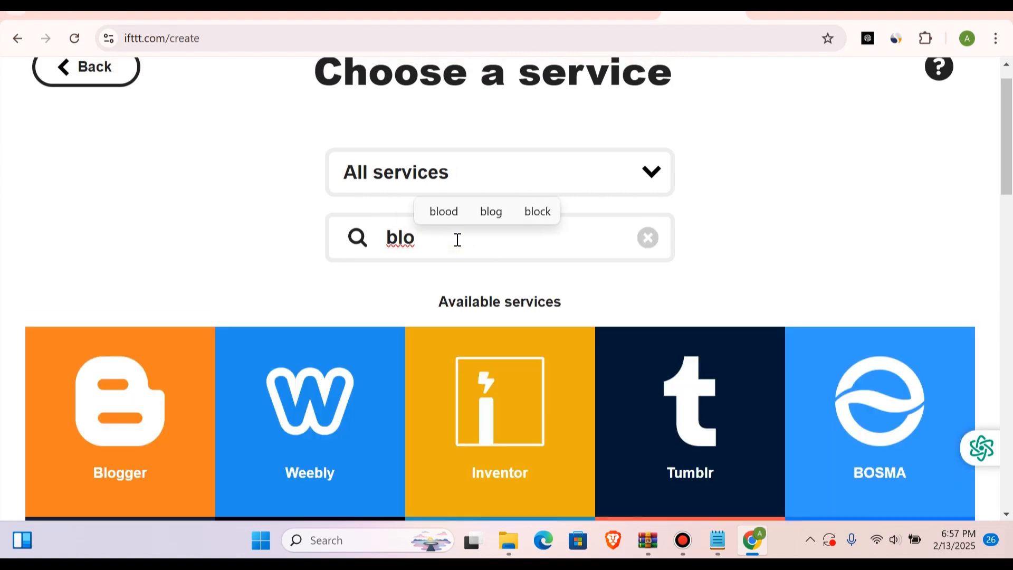
{"action": "left_click", "coordinate": [164, 402]}
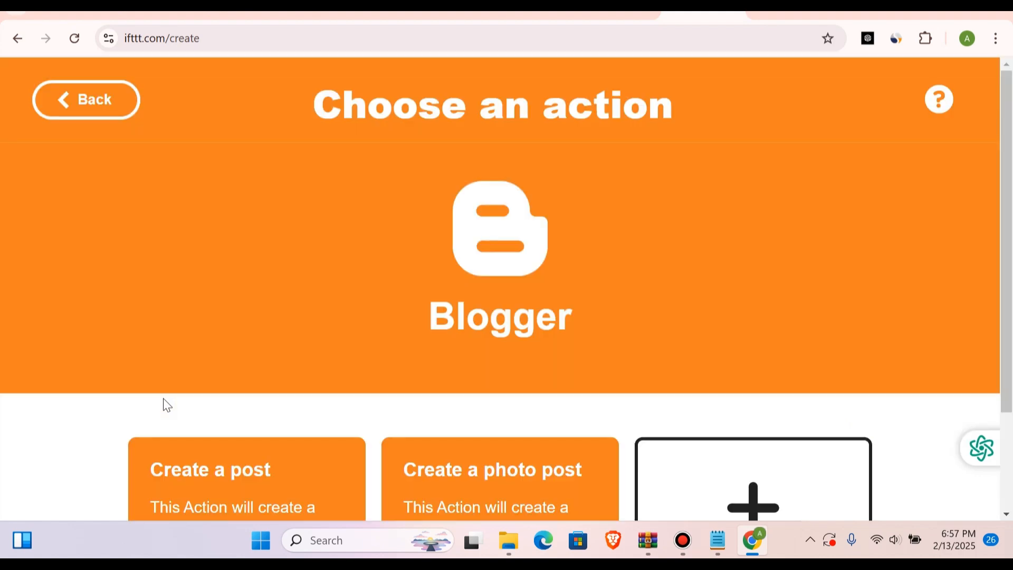
Step: Choose the Create a post action for the Blogger service
{"action": "scroll", "coordinate": [167, 405], "scroll_direction": "down", "scroll_amount": 2}
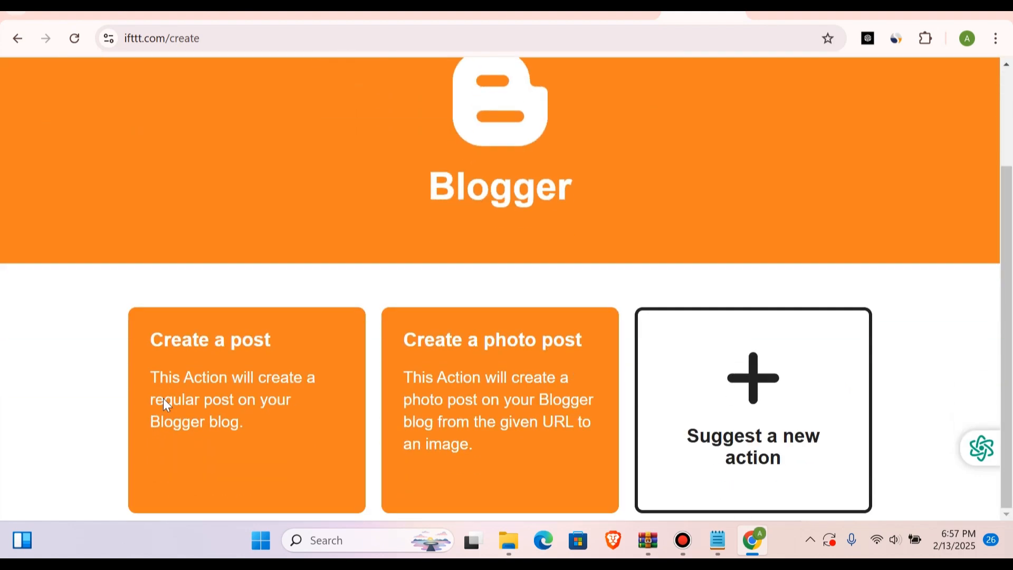
{"action": "left_click", "coordinate": [250, 381]}
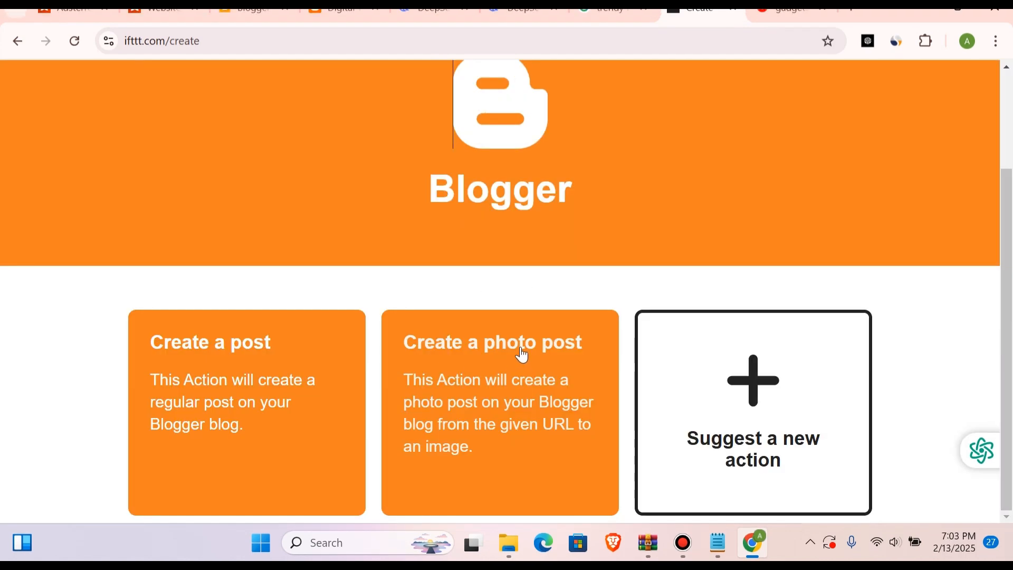
{"action": "left_click", "coordinate": [297, 393]}
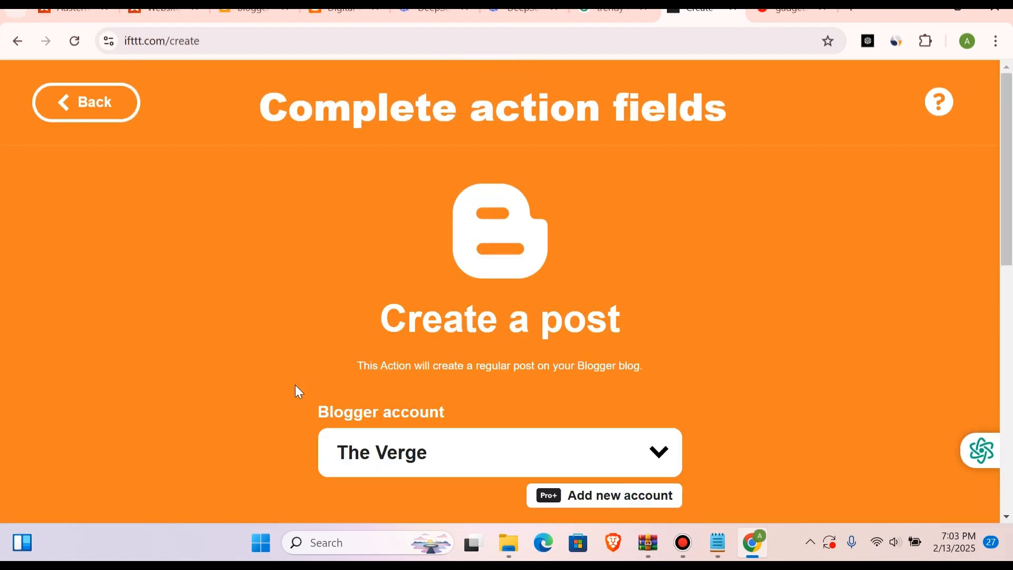
Step: Review the Create a post action's fields and check which Blogger accounts can be selected
{"action": "scroll", "coordinate": [295, 385], "scroll_direction": "down", "scroll_amount": 3}
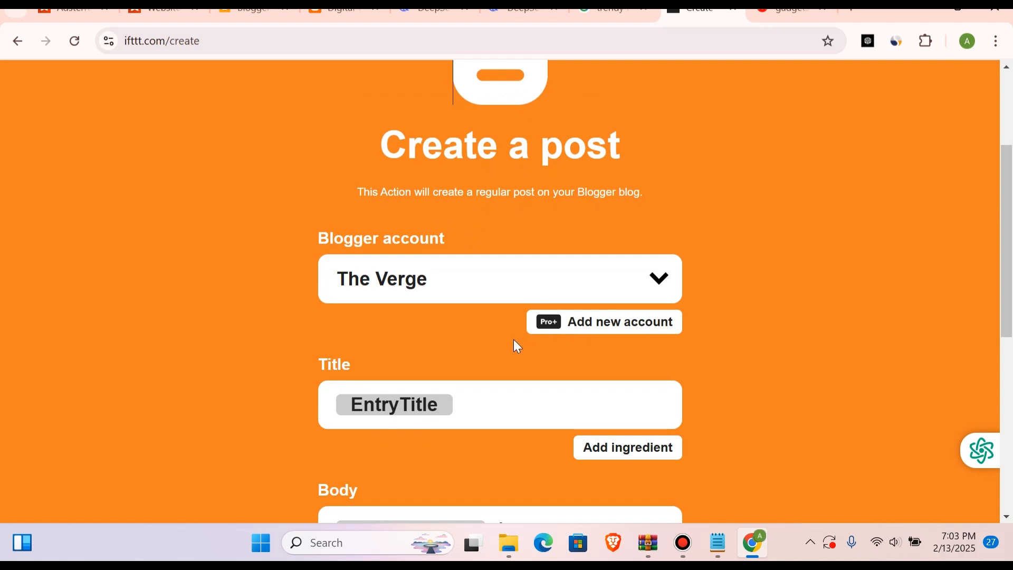
{"action": "scroll", "coordinate": [516, 345], "scroll_direction": "down", "scroll_amount": 2}
{"action": "scroll", "coordinate": [517, 346], "scroll_direction": "up", "scroll_amount": 1}
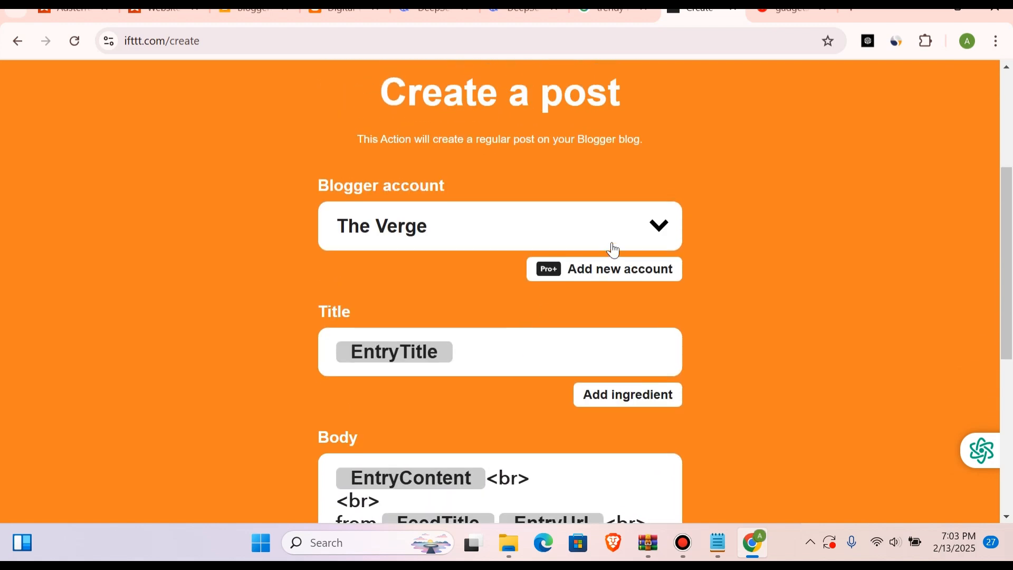
{"action": "left_click", "coordinate": [672, 213]}
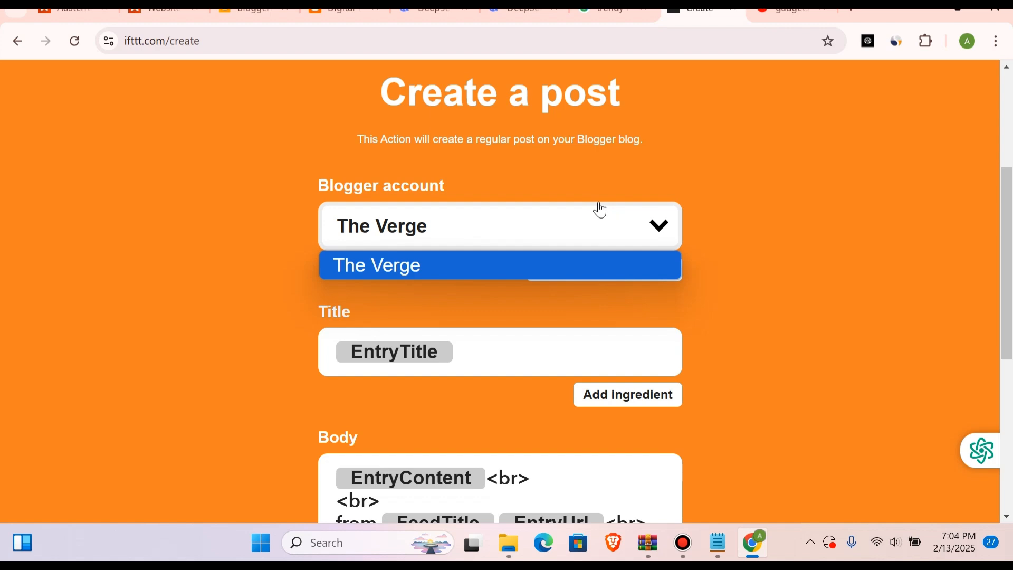
{"action": "left_click", "coordinate": [524, 315]}
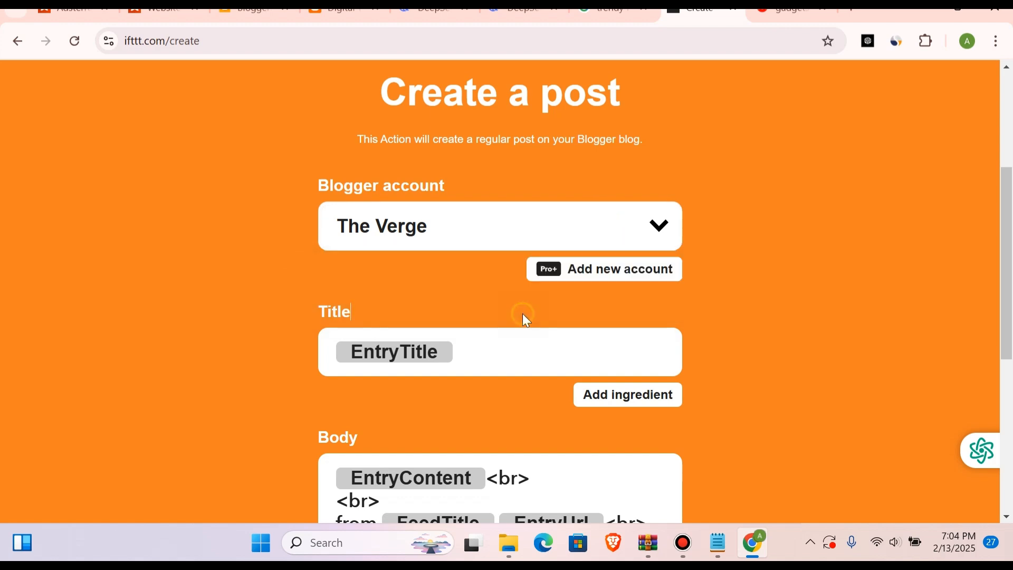
Step: Try to add a new Blogger account through the Pro+ free trial, and leave the applet creation page without saving
{"action": "left_click", "coordinate": [596, 272]}
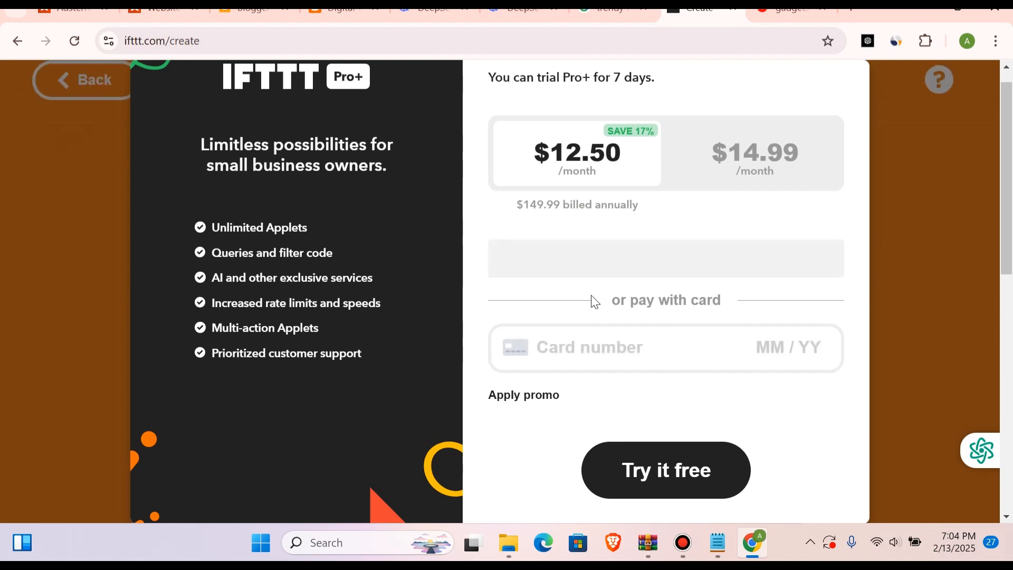
{"action": "scroll", "coordinate": [591, 296], "scroll_direction": "down", "scroll_amount": 5}
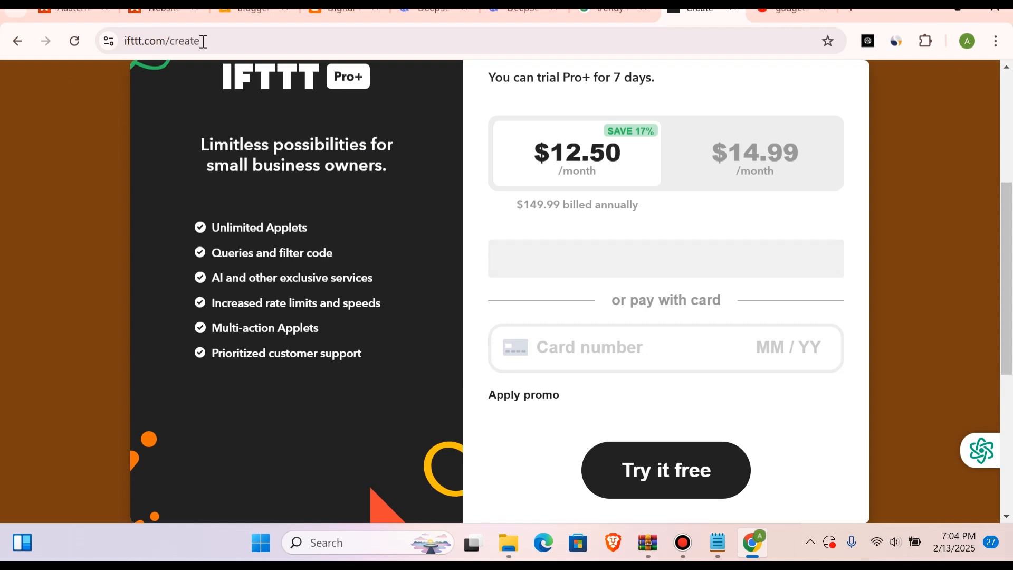
{"action": "left_click", "coordinate": [21, 40]}
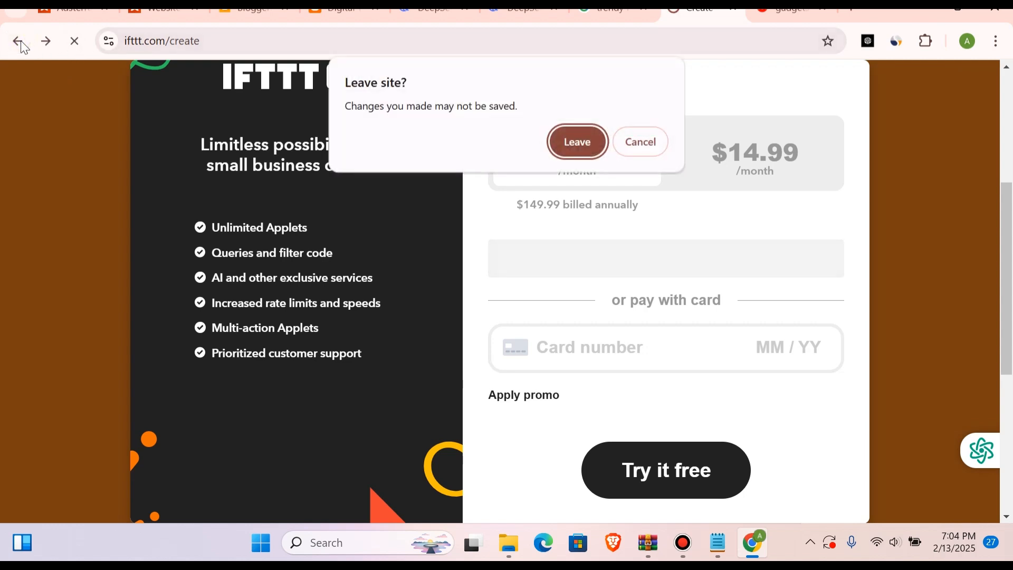
{"action": "left_click", "coordinate": [647, 148]}
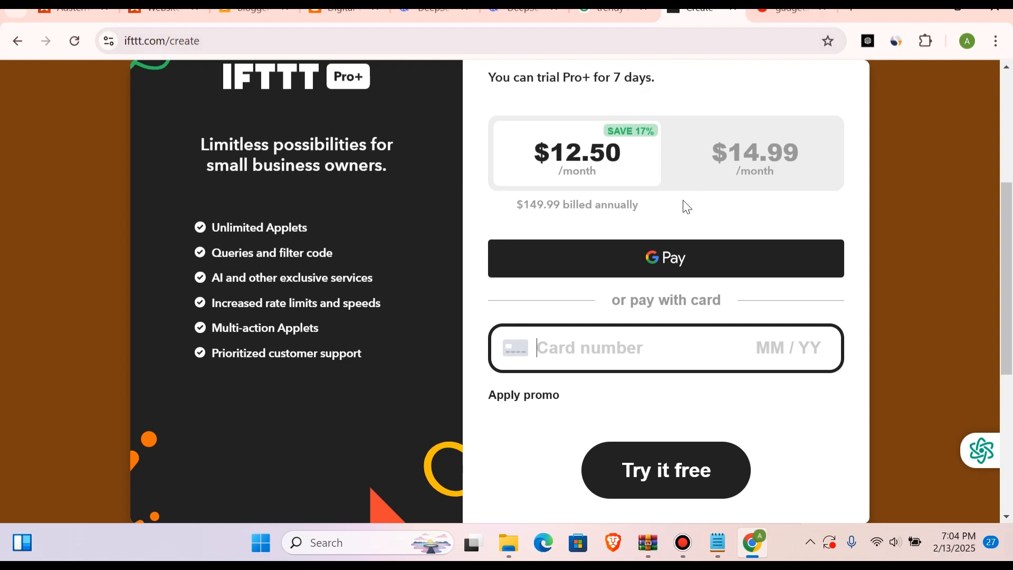
{"action": "left_click", "coordinate": [668, 482]}
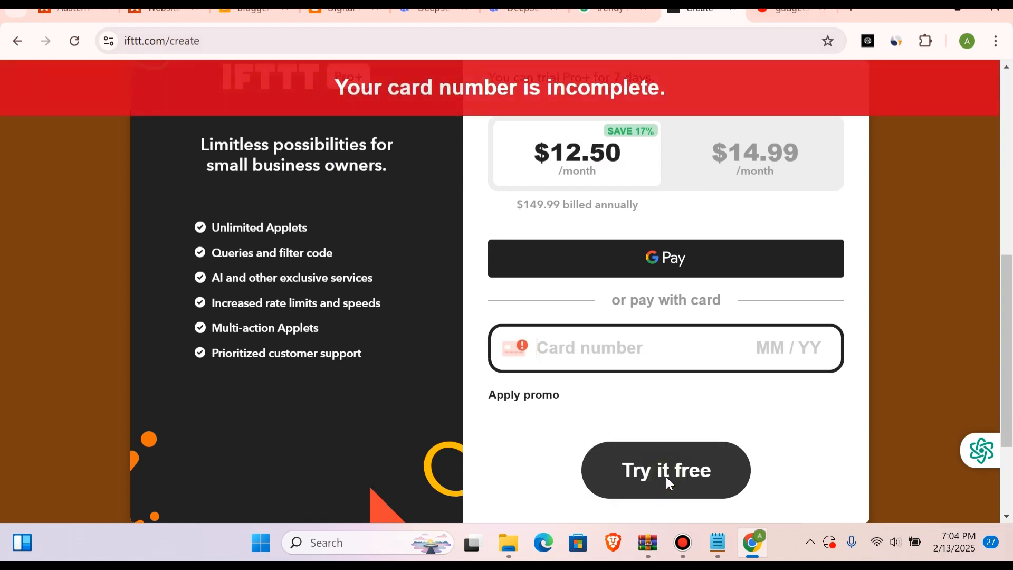
{"action": "scroll", "coordinate": [728, 282], "scroll_direction": "up", "scroll_amount": 5}
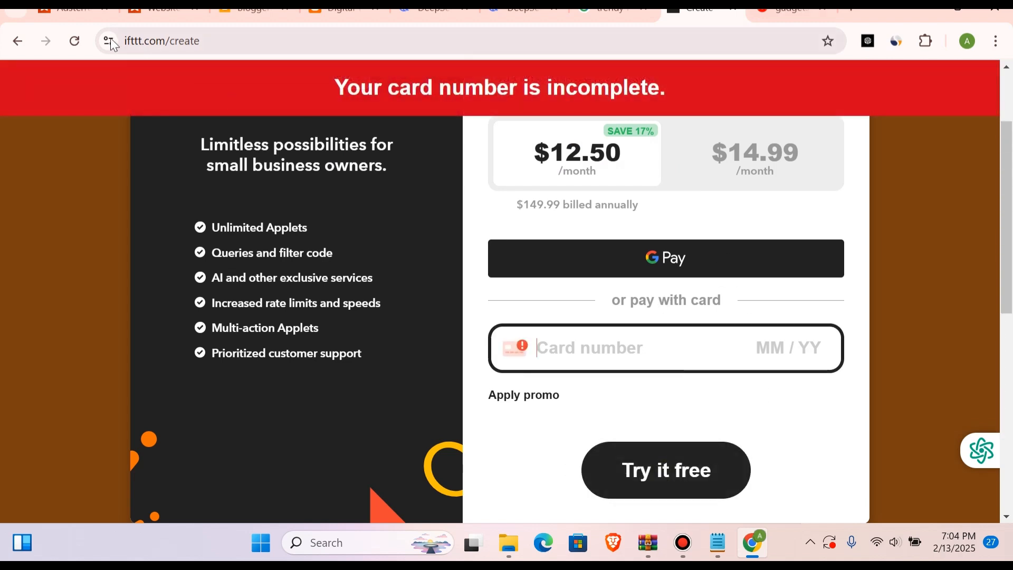
{"action": "left_click", "coordinate": [17, 41]}
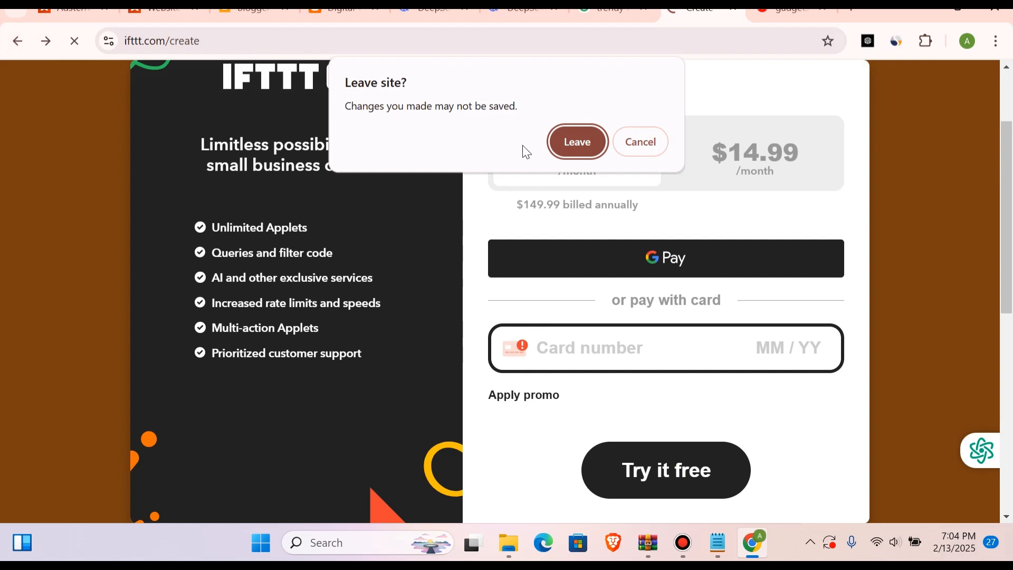
{"action": "left_click", "coordinate": [575, 143]}
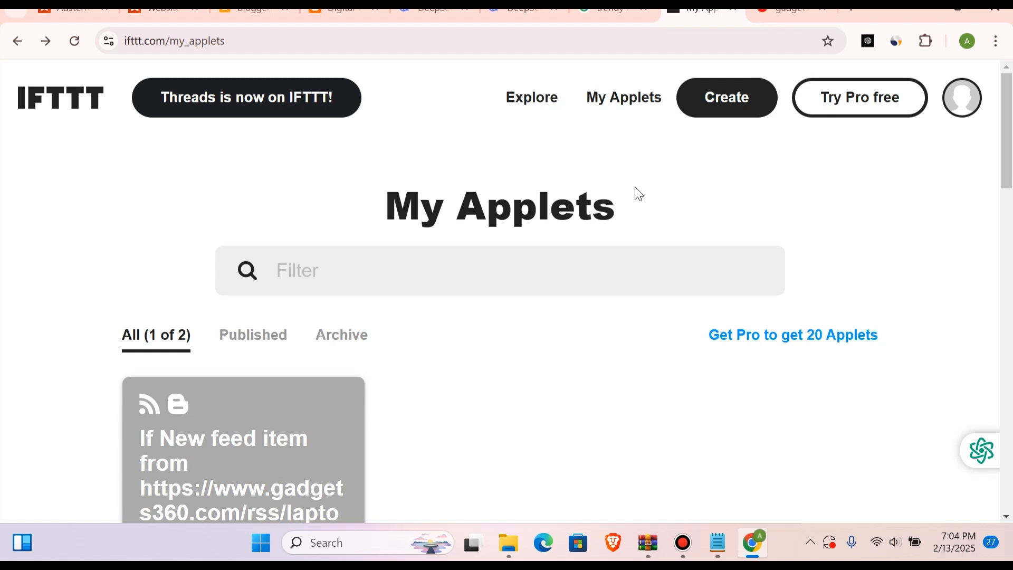
Step: Switch to the Blogger dashboard and start a new post on the Digital Trends blog
{"action": "left_click", "coordinate": [253, 10]}
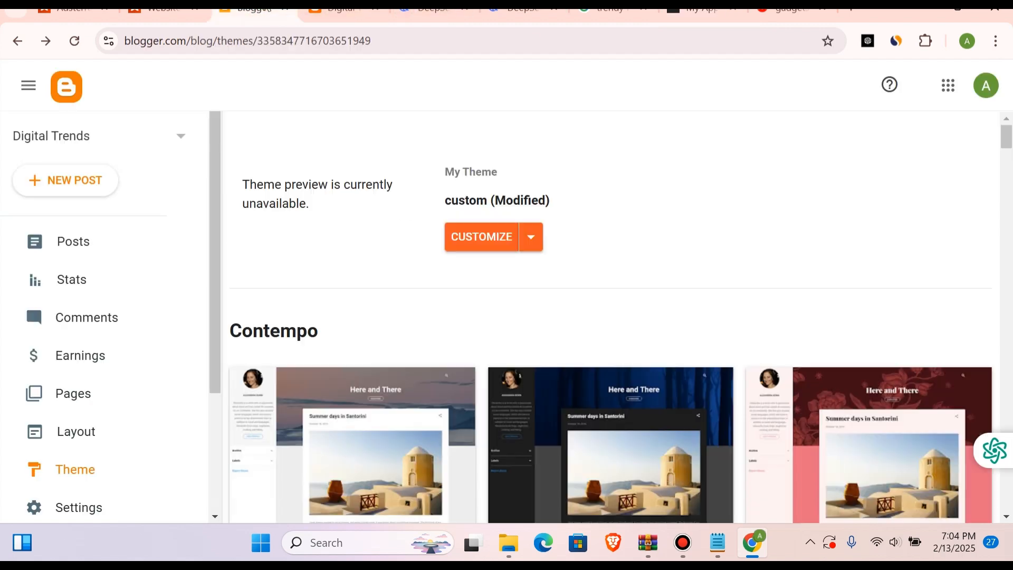
{"action": "scroll", "coordinate": [484, 343], "scroll_direction": "down", "scroll_amount": 2}
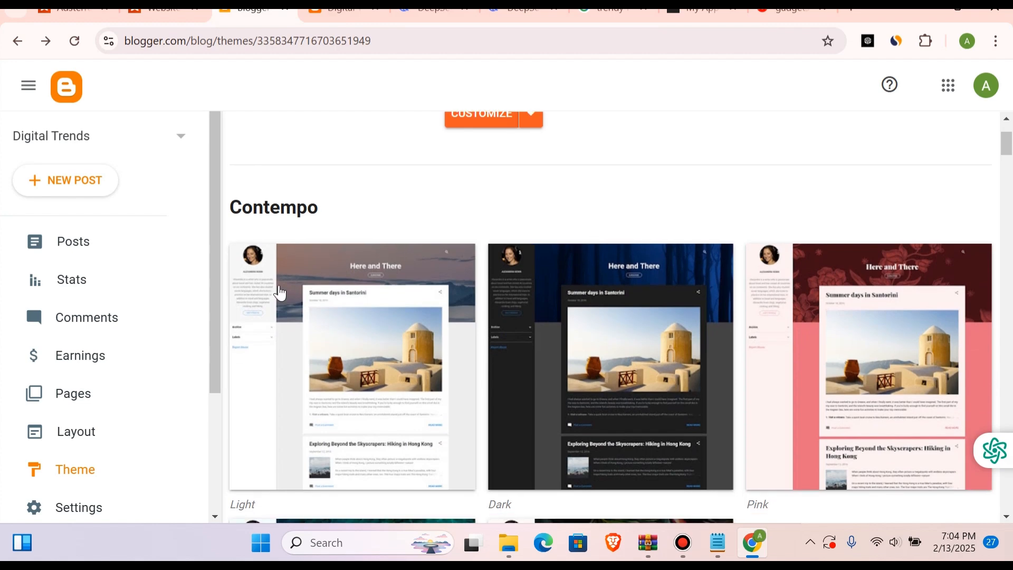
{"action": "left_click", "coordinate": [73, 176]}
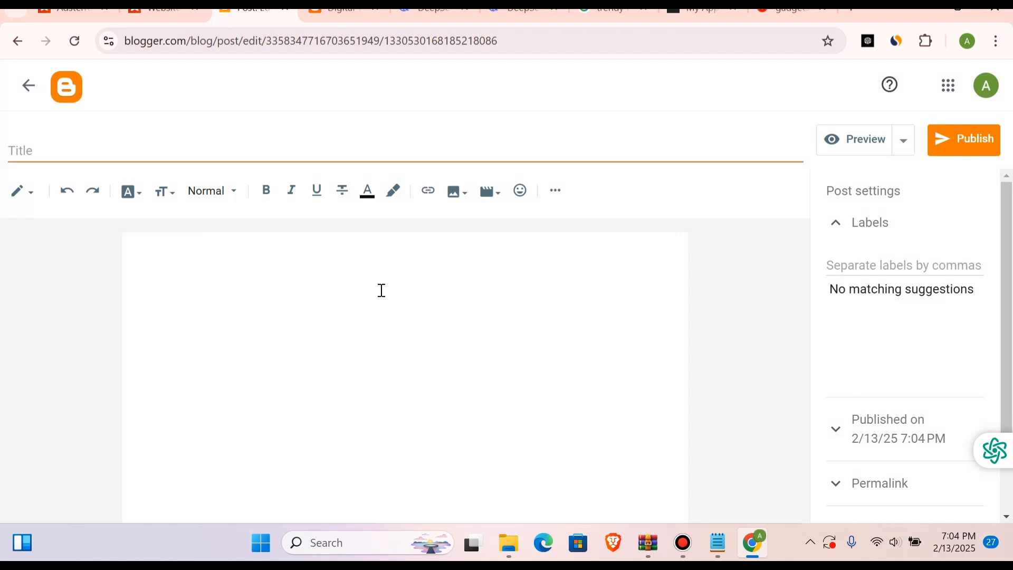
Step: Switch to the live Digital Trends blog and look over its homepage and sidebar
{"action": "left_click", "coordinate": [339, 9]}
{"action": "scroll", "coordinate": [458, 229], "scroll_direction": "down", "scroll_amount": 10}
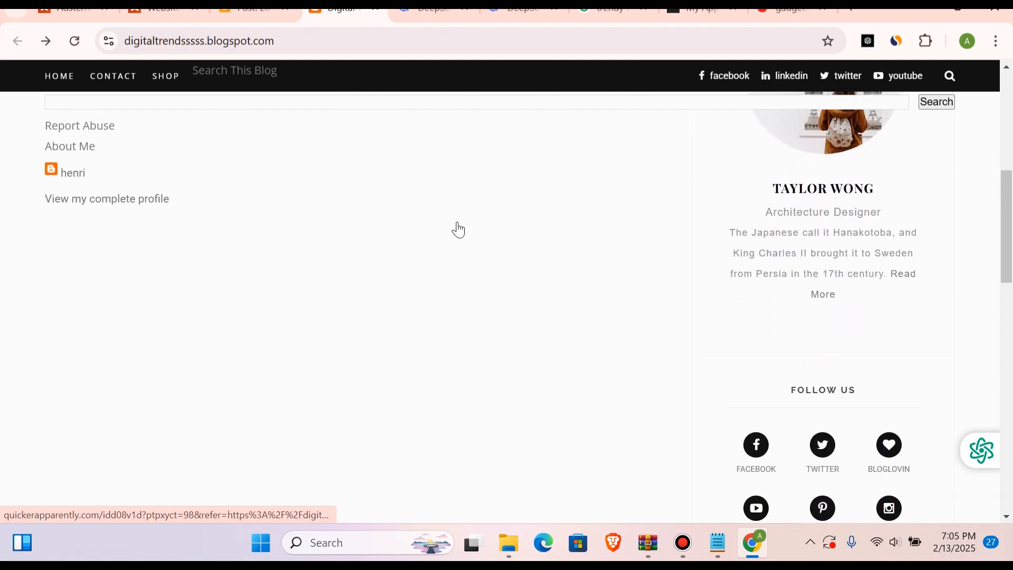
{"action": "scroll", "coordinate": [532, 254], "scroll_direction": "up", "scroll_amount": 6}
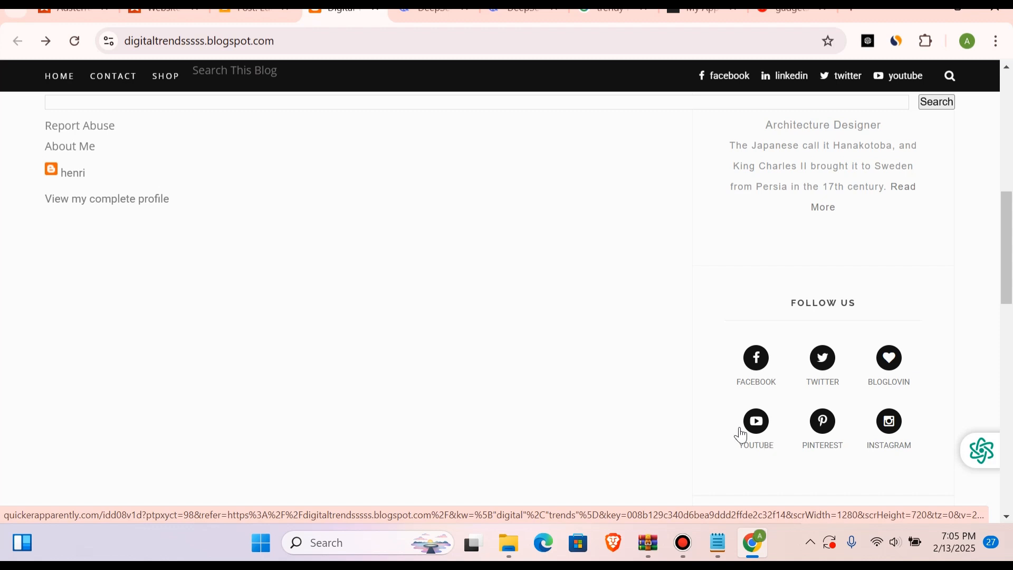
{"action": "scroll", "coordinate": [736, 432], "scroll_direction": "up", "scroll_amount": 10}
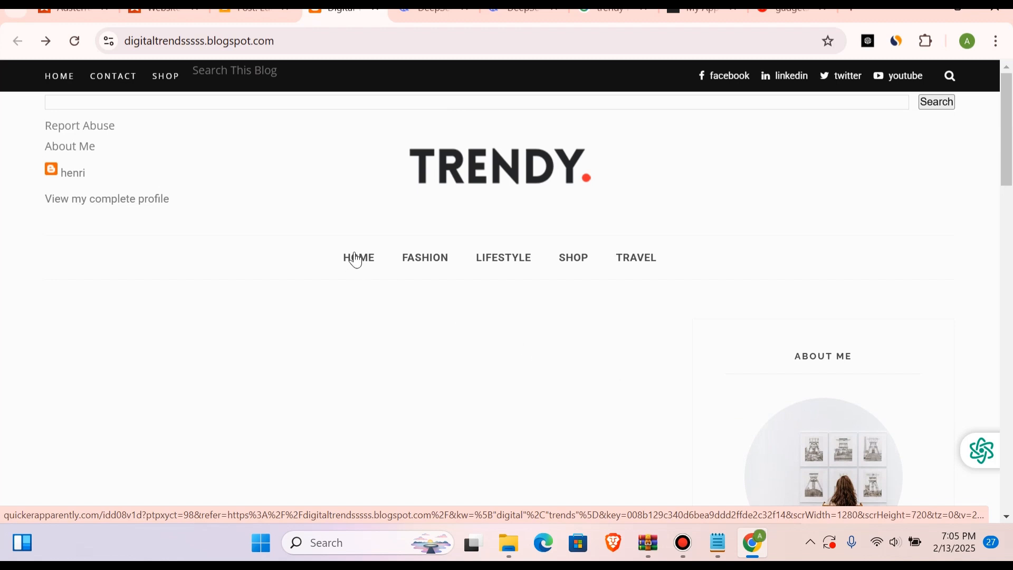
Step: Test the Fashion link on the live blog, reload the opened ad page, and return to the blog
{"action": "left_click", "coordinate": [434, 259]}
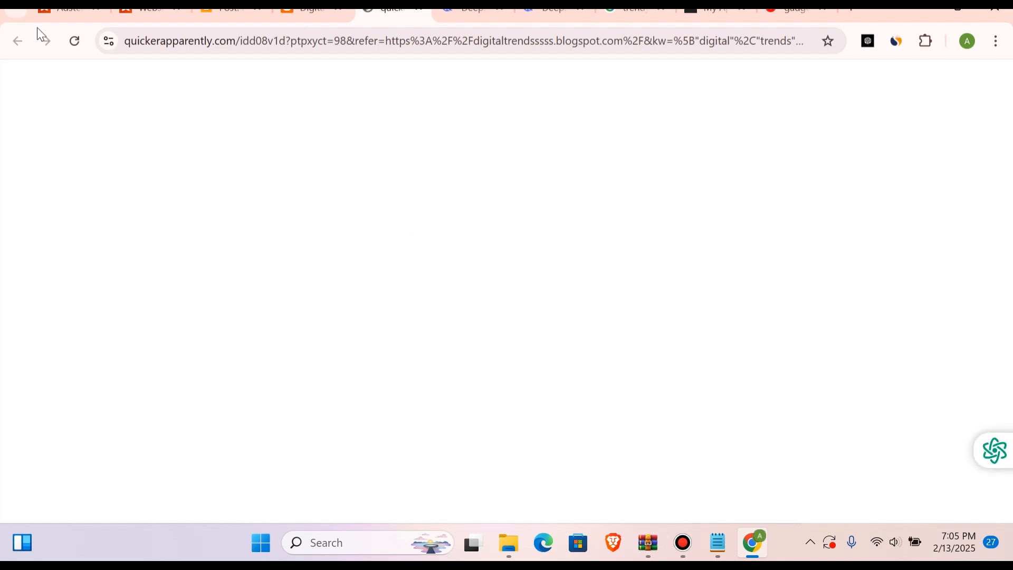
{"action": "left_click", "coordinate": [73, 43]}
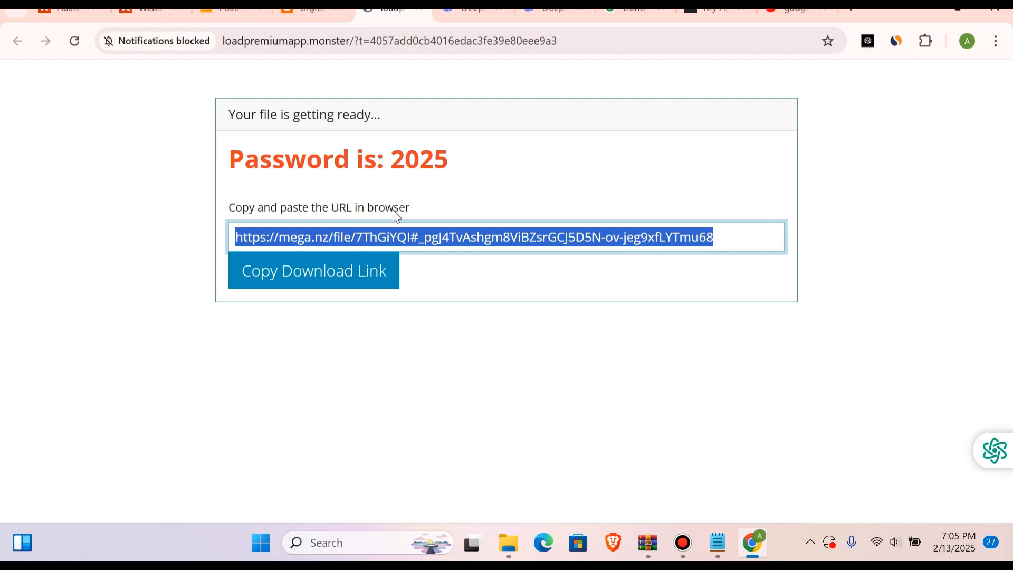
{"action": "left_click", "coordinate": [311, 11]}
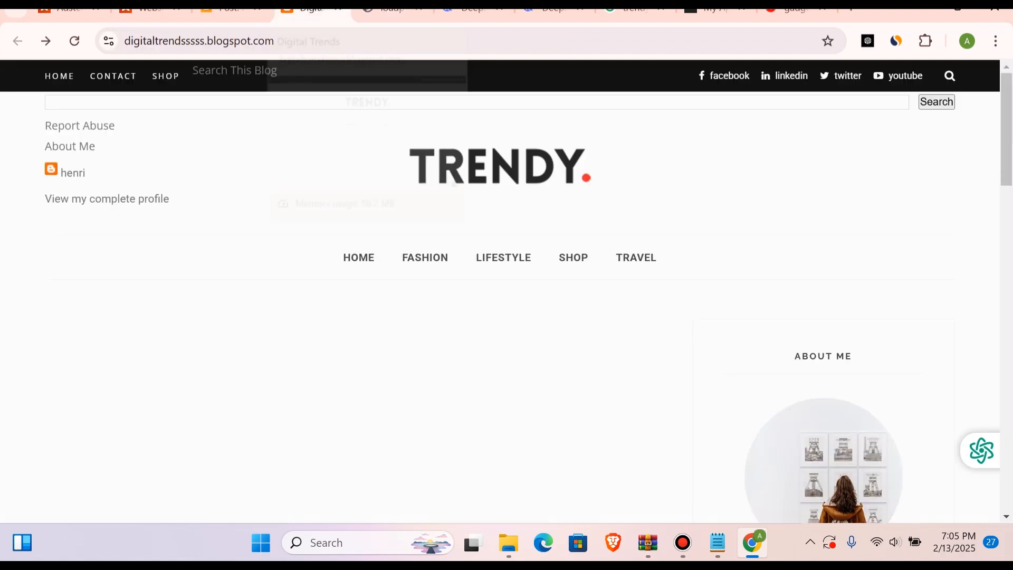